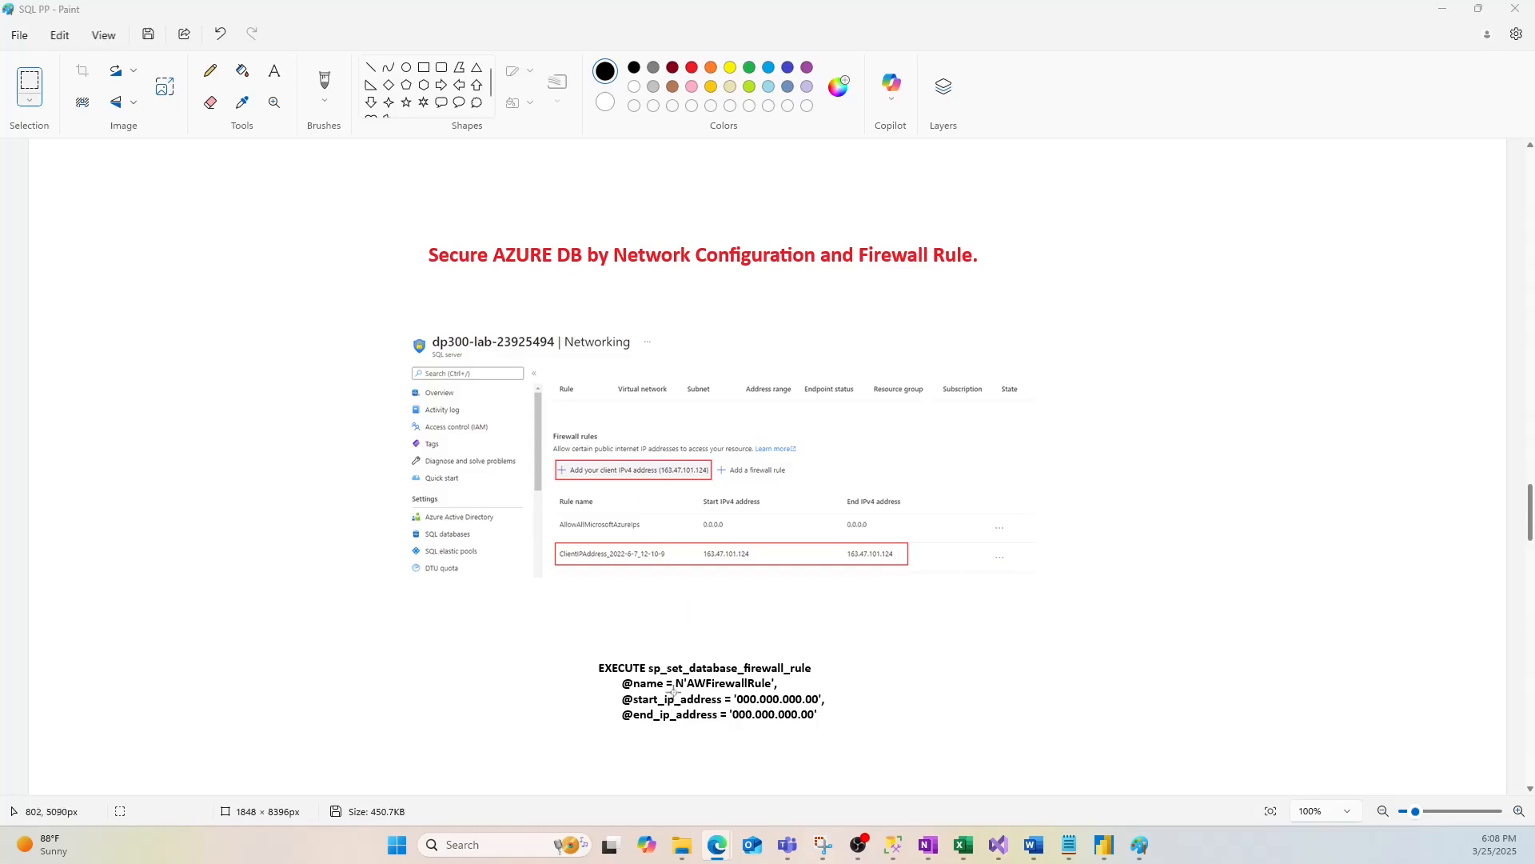
Open the dilipserver123 server from the Azure SQL list and show its Networking settings
mouse_move(736, 850)
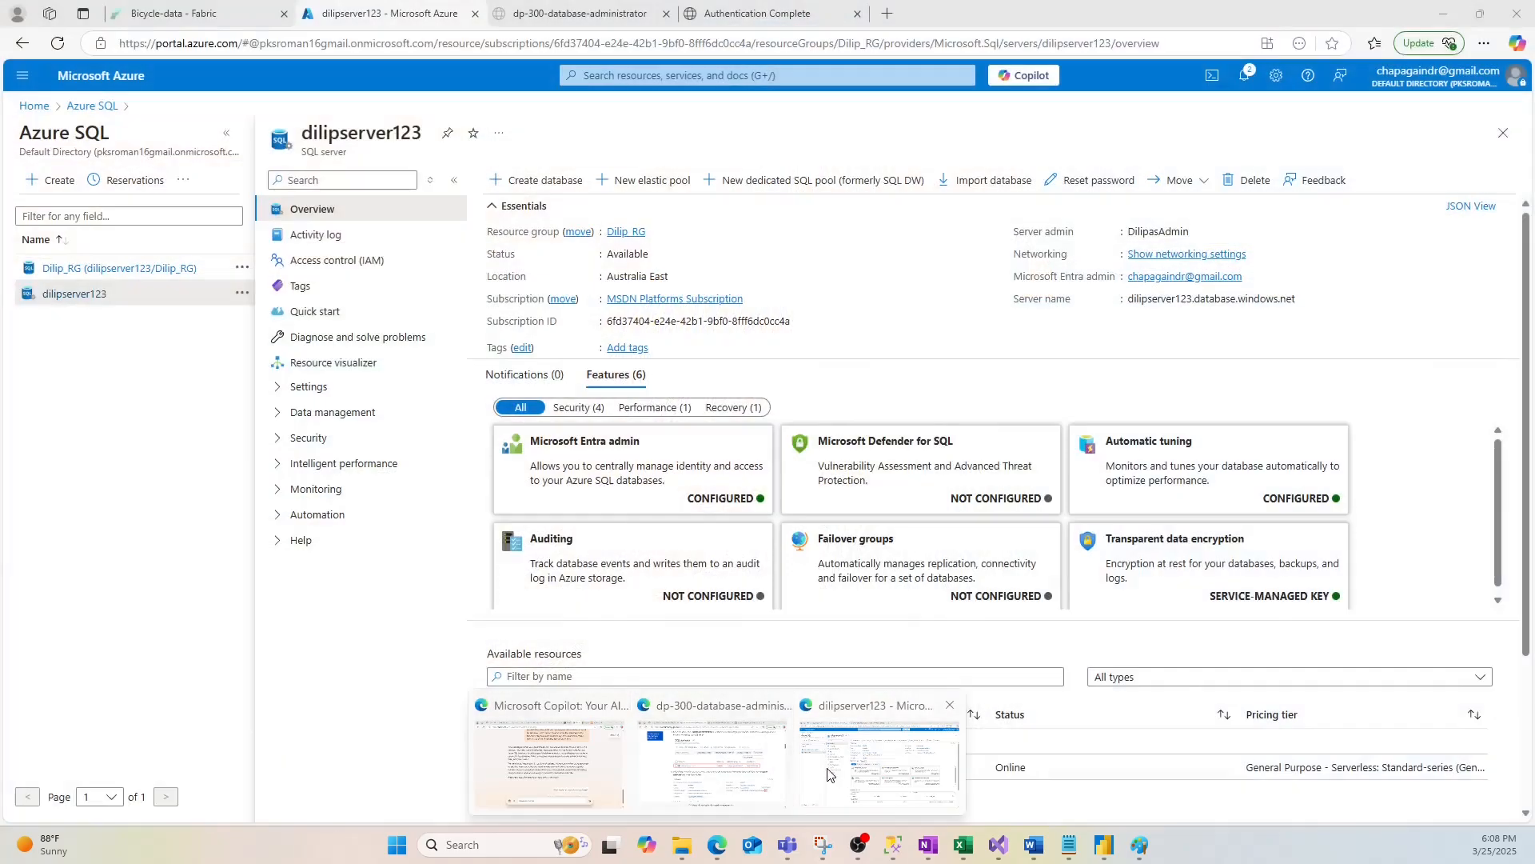
click(872, 768)
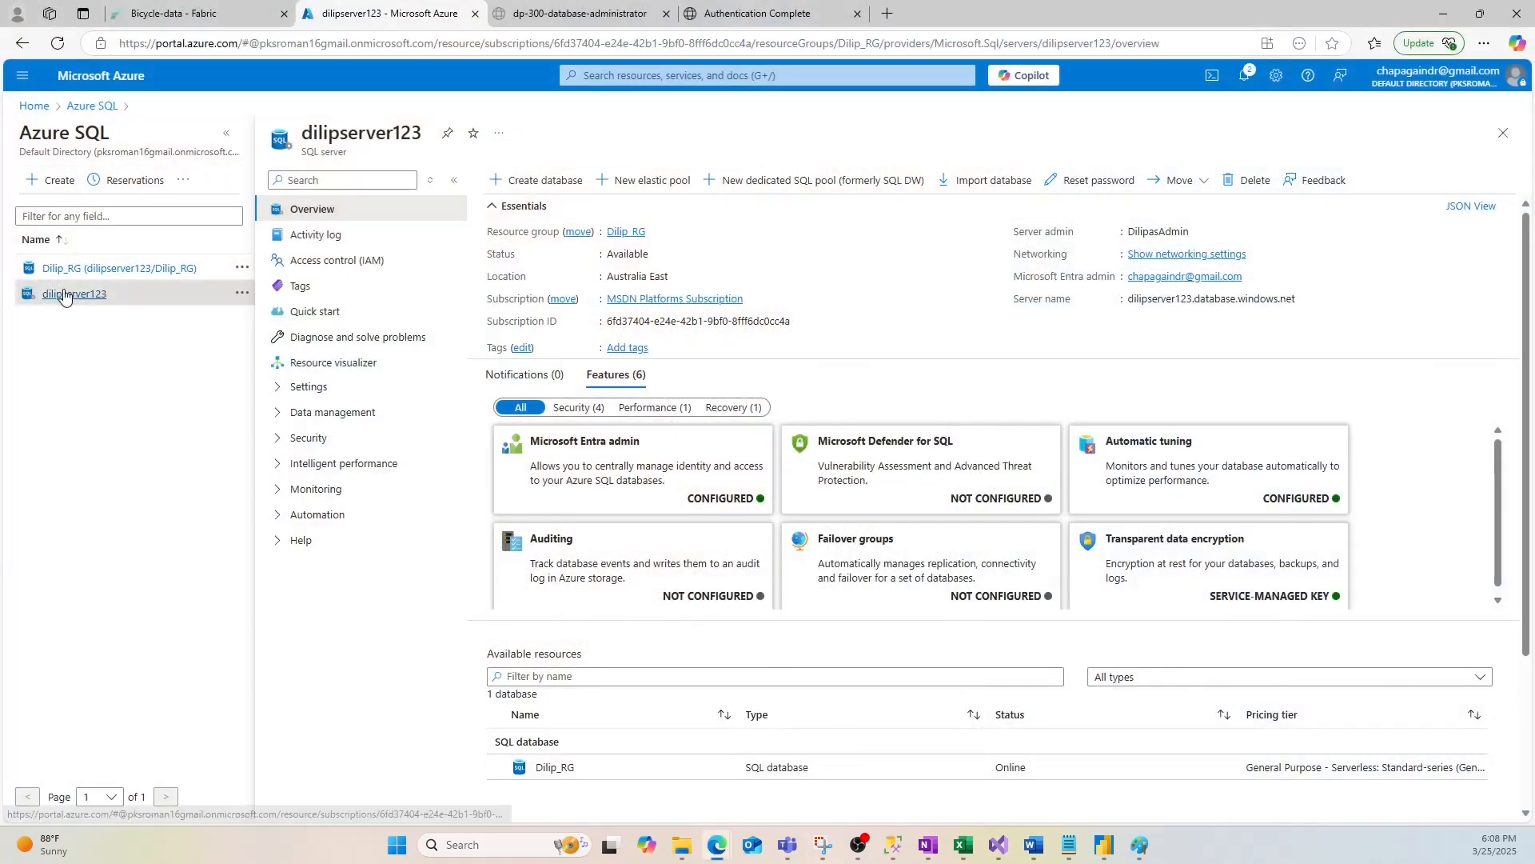
click(35, 105)
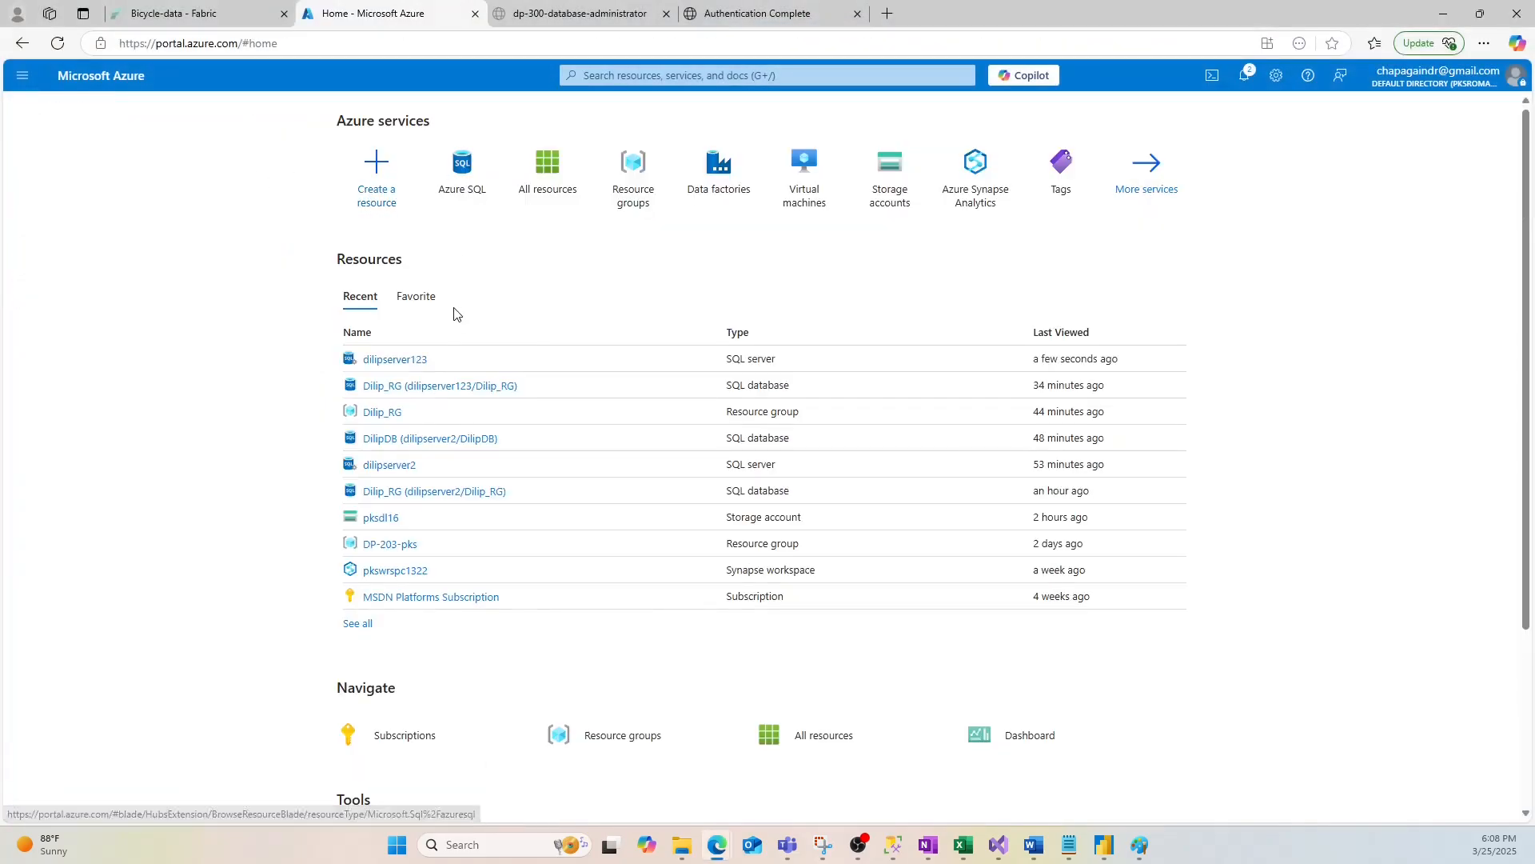
click(464, 166)
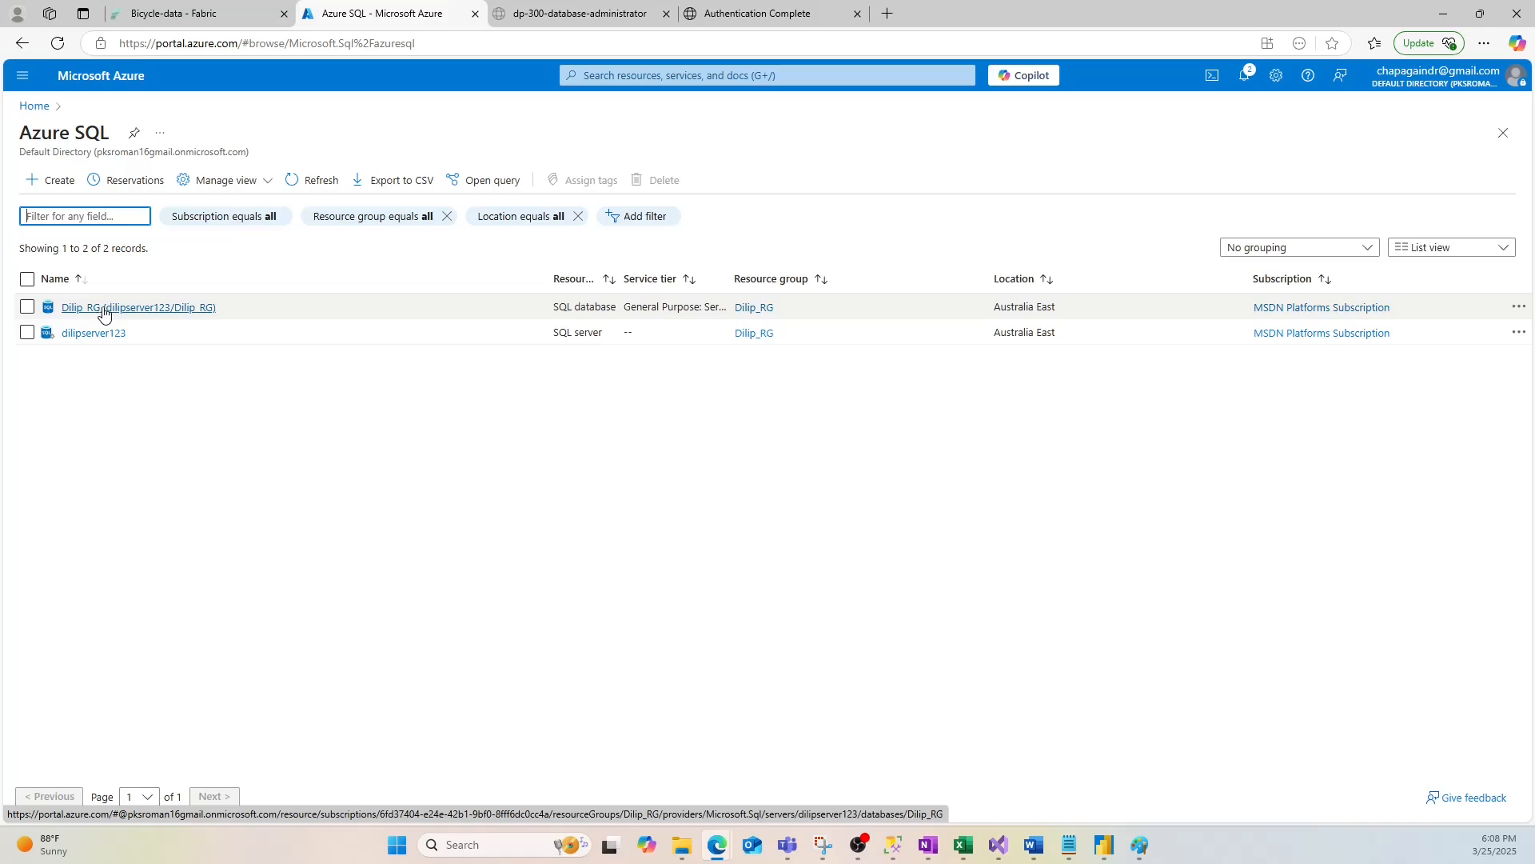
click(93, 333)
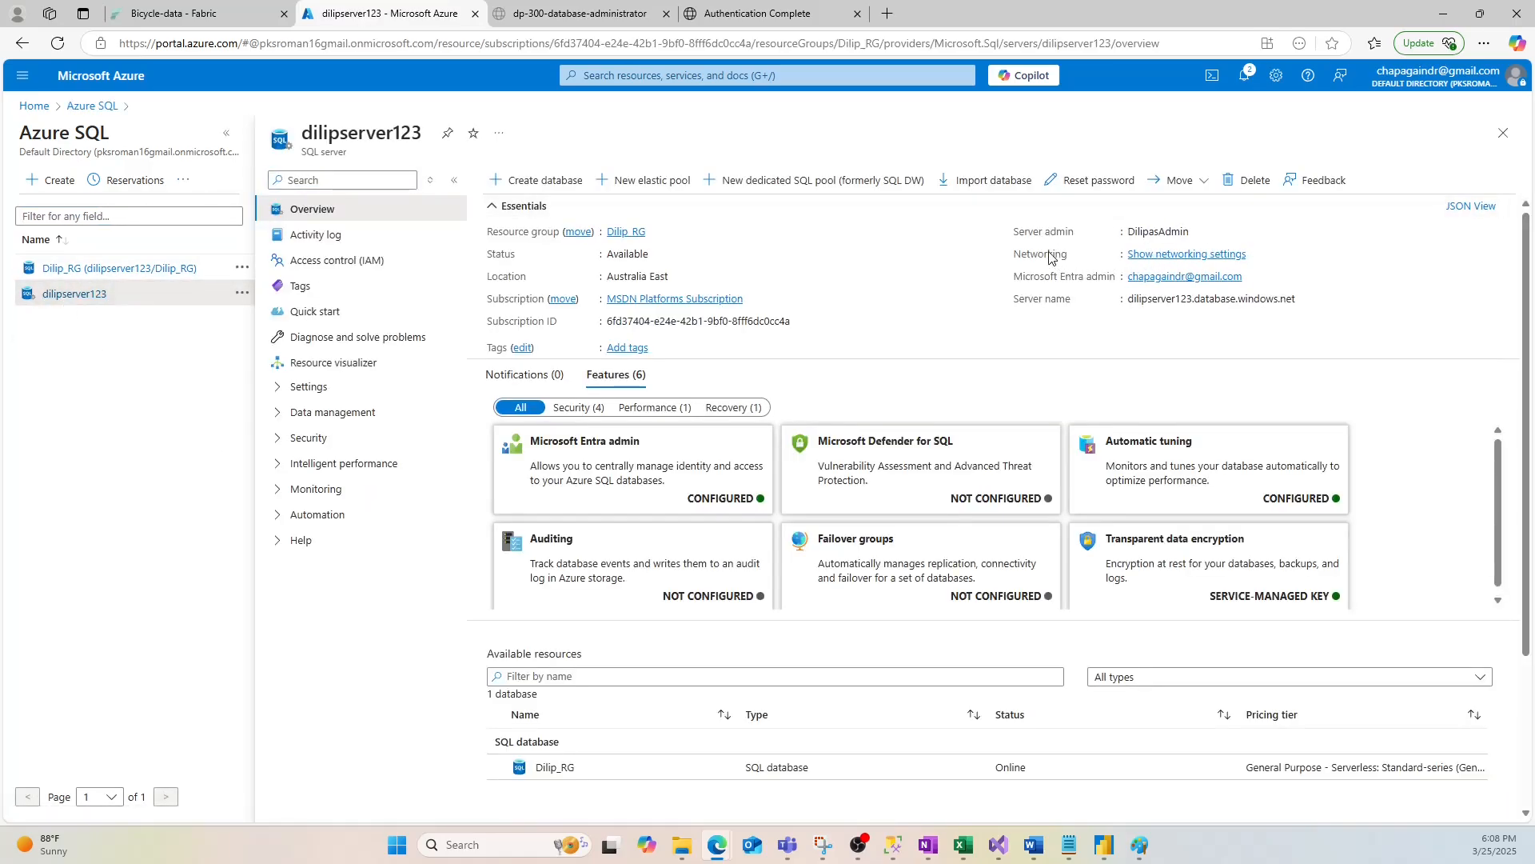
click(1177, 257)
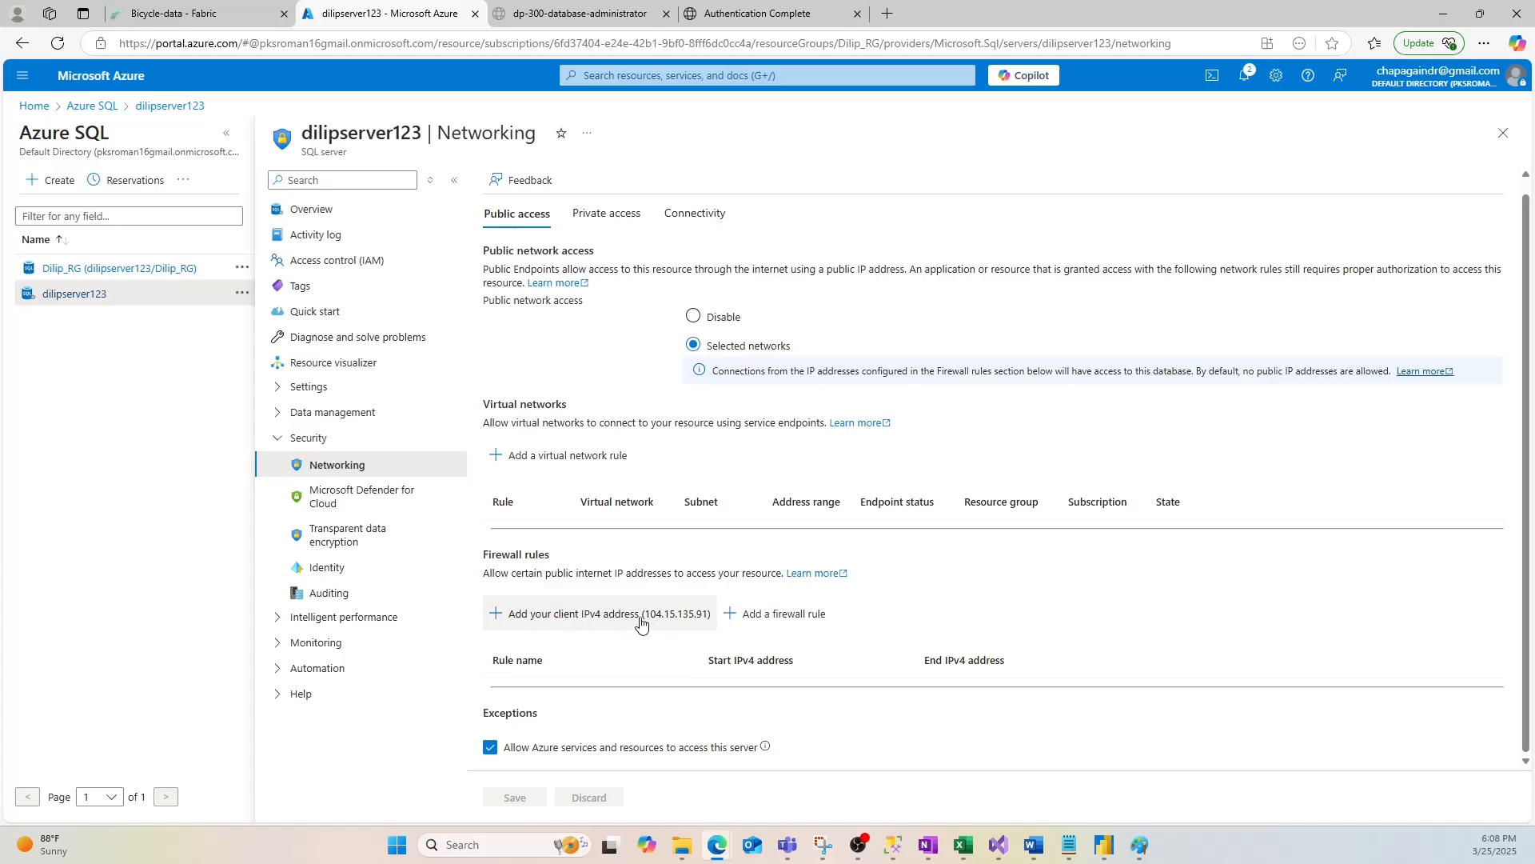
click(583, 622)
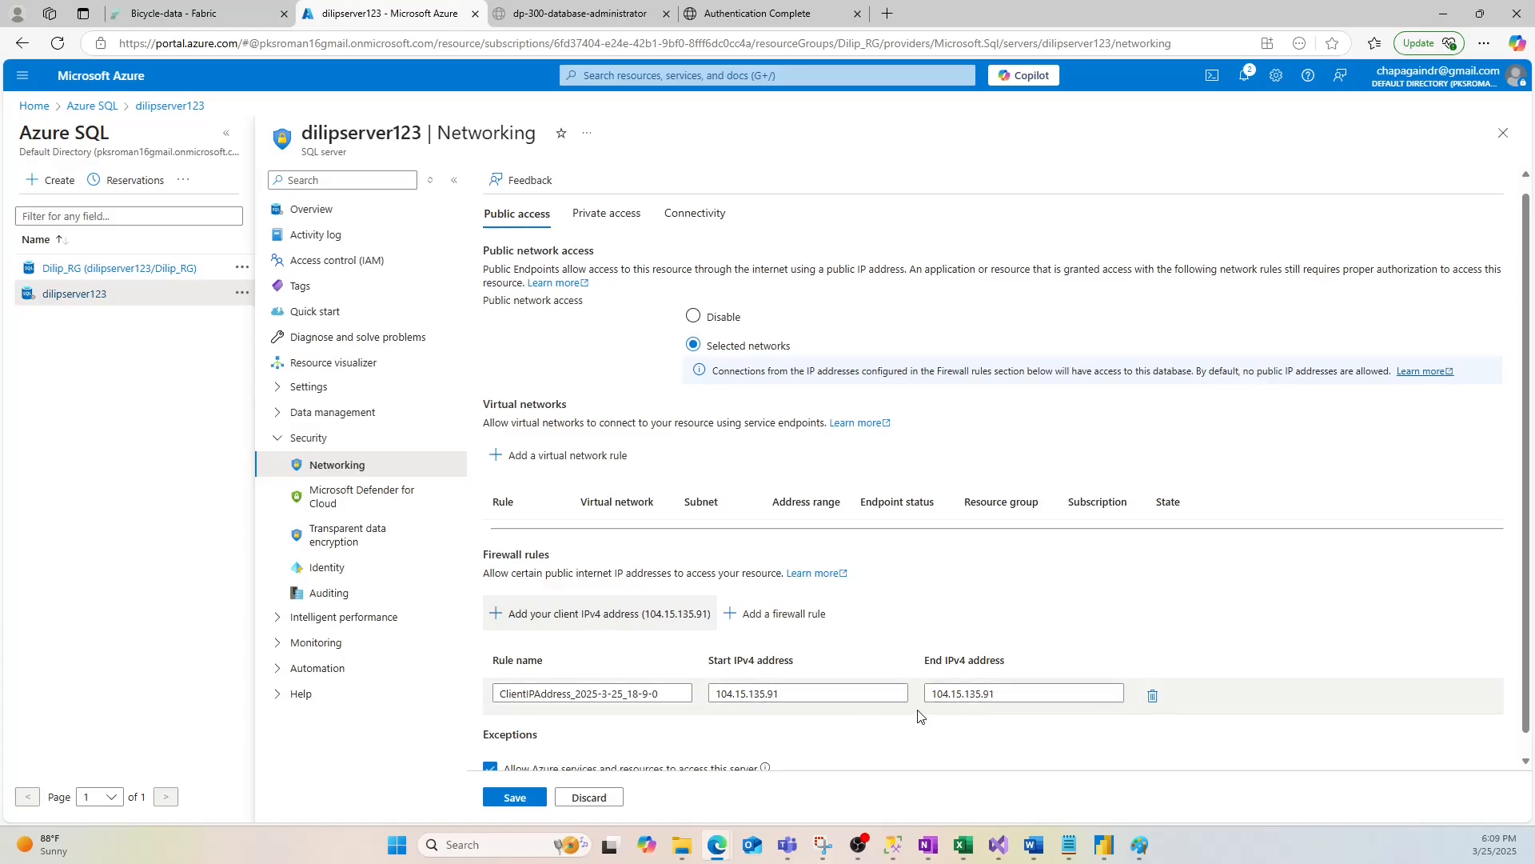
scroll(1016, 736, down, 1)
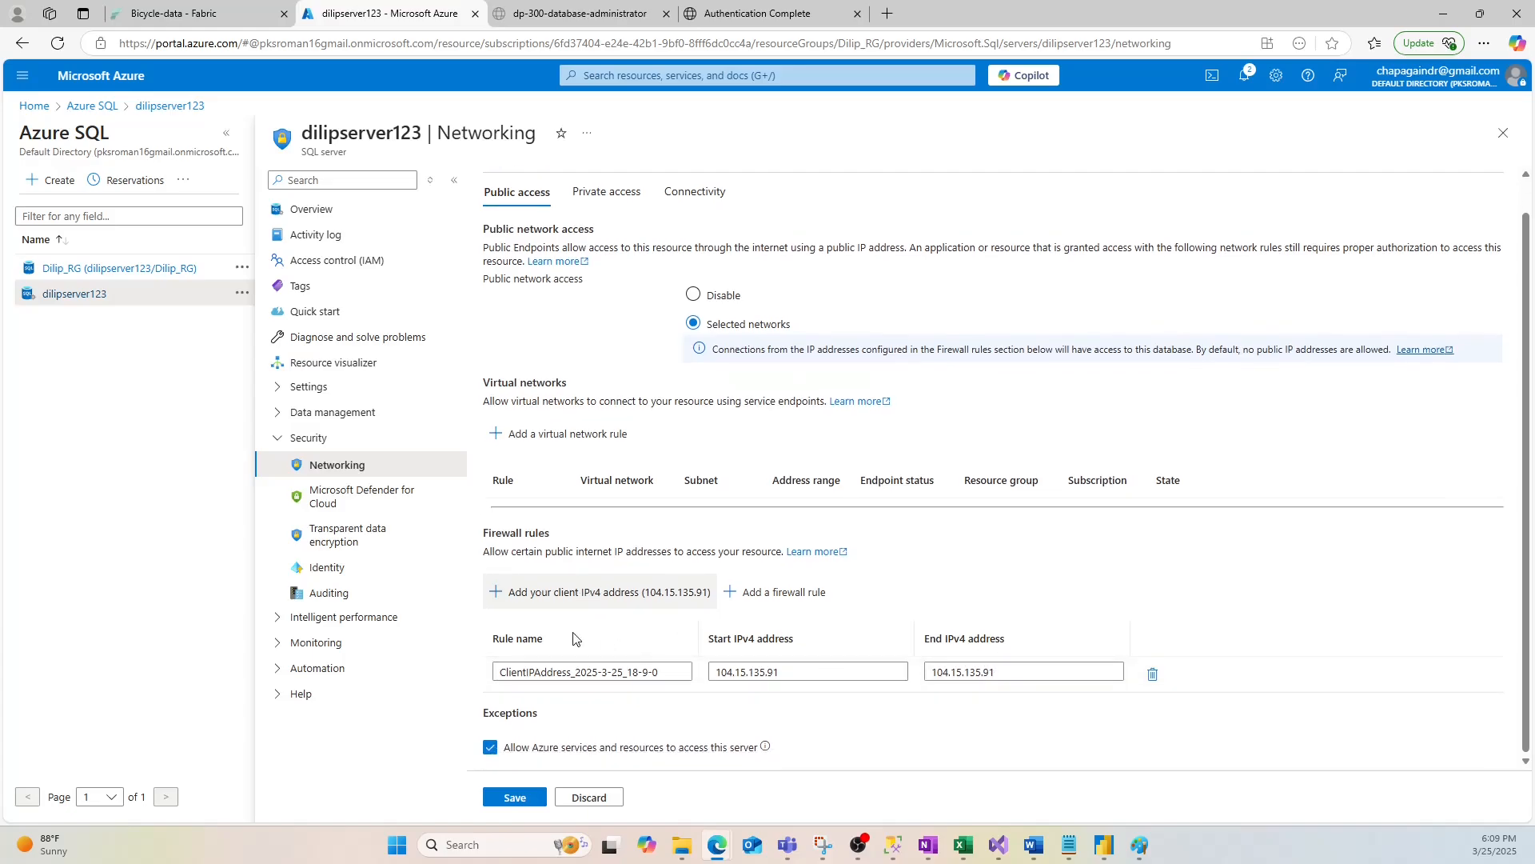
click(516, 802)
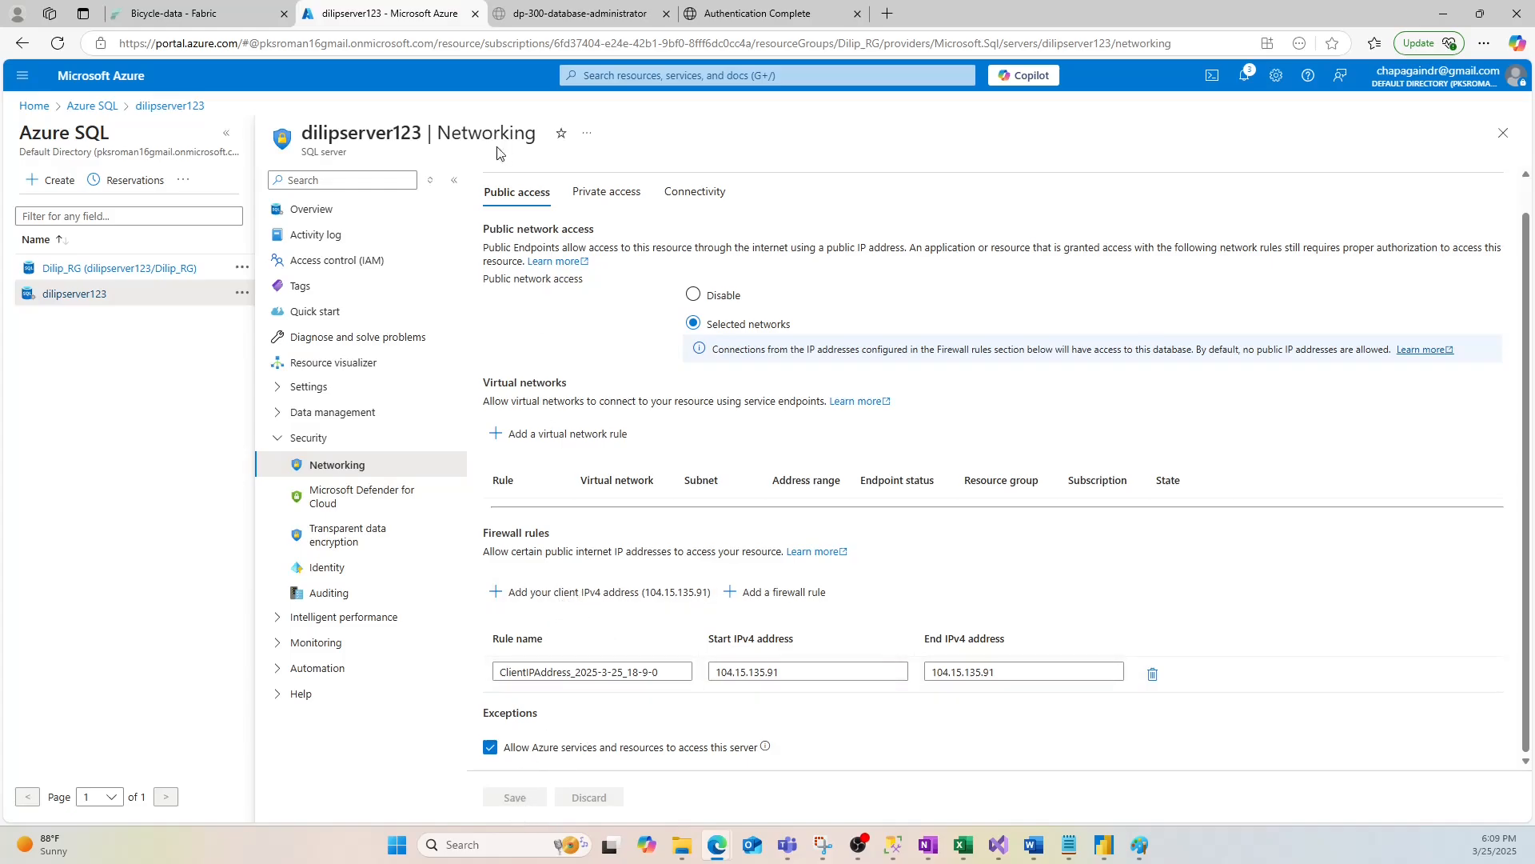
click(324, 209)
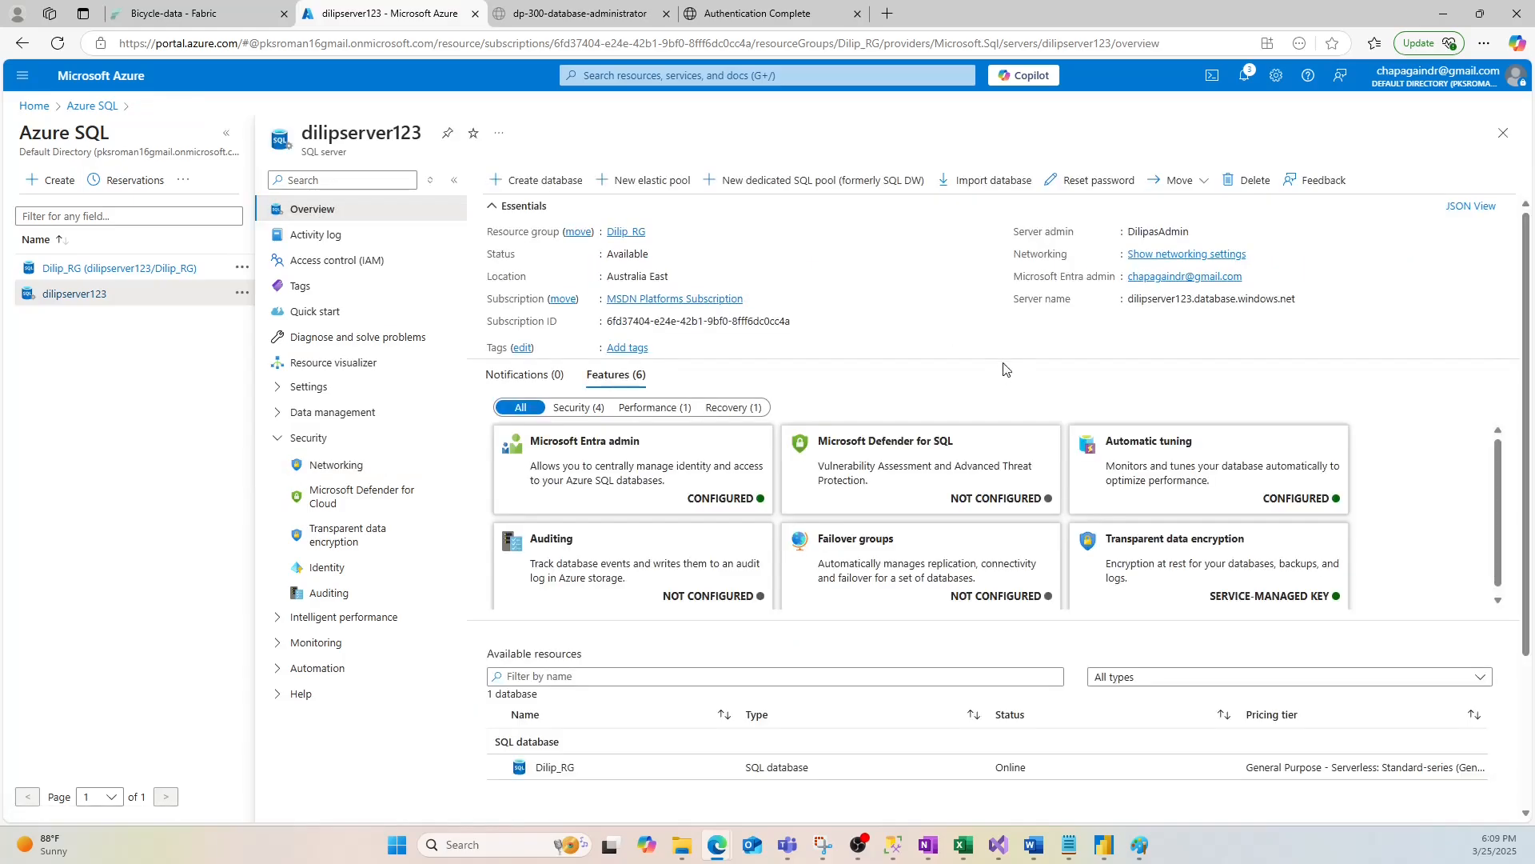
click(1305, 299)
Start an Object Explorer connection to the pasted dilipserver123 server name using SQL Server Authentication
click(893, 844)
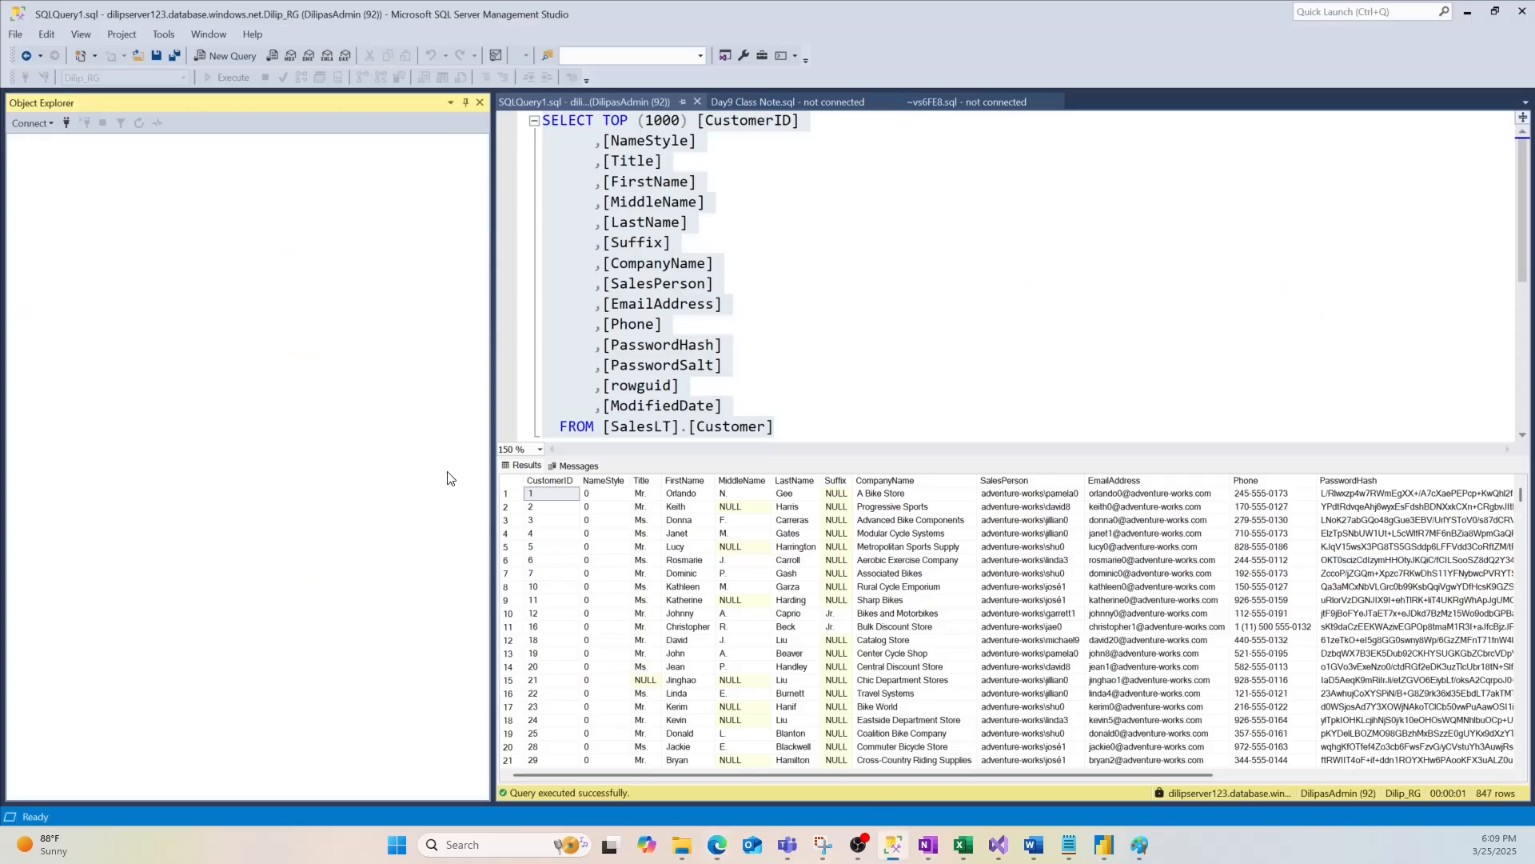
click(66, 124)
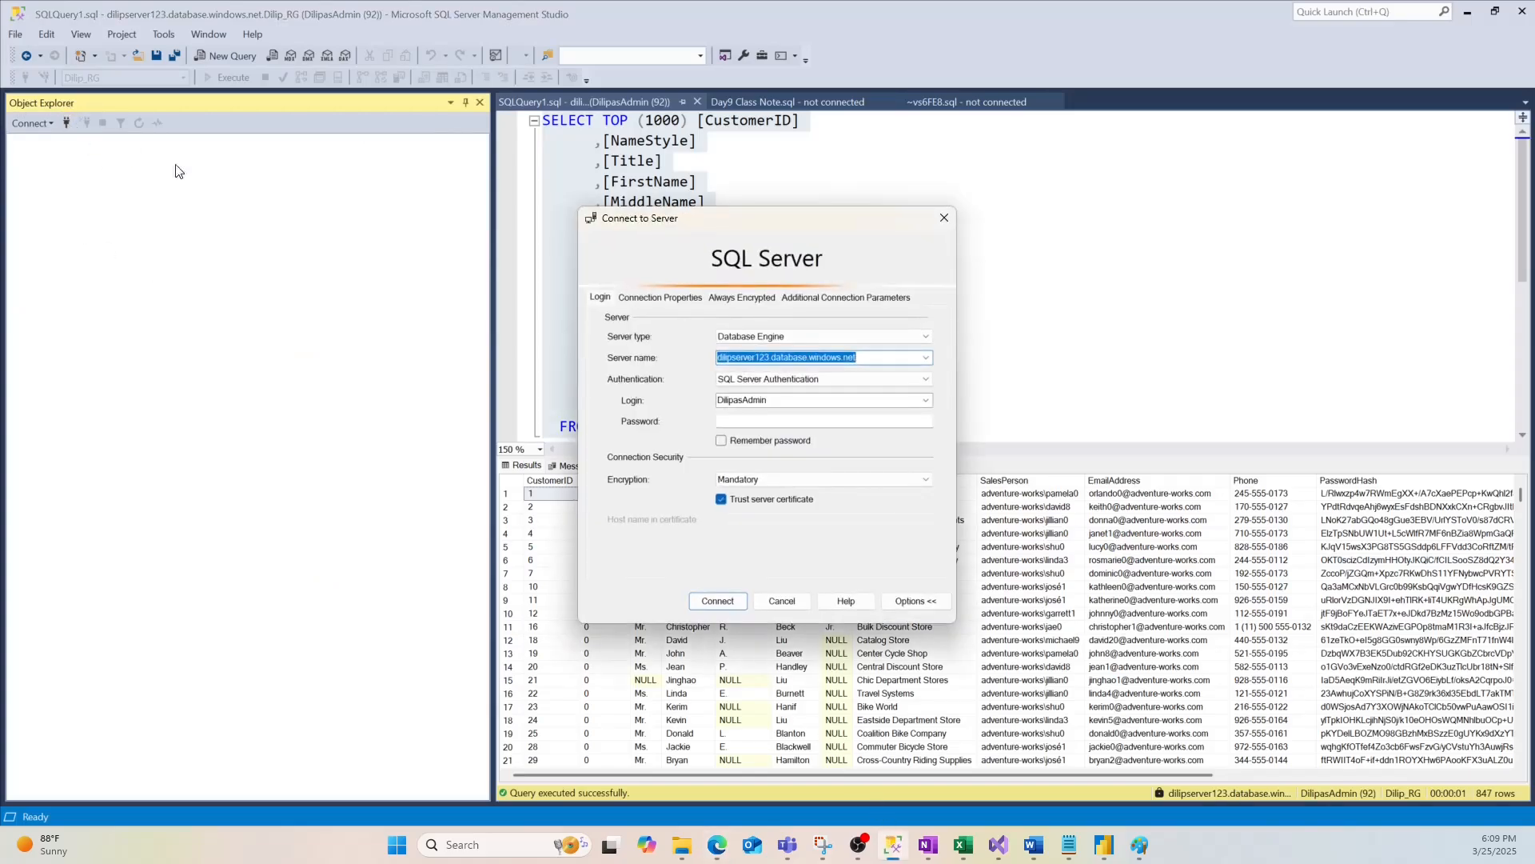
right_click(787, 357)
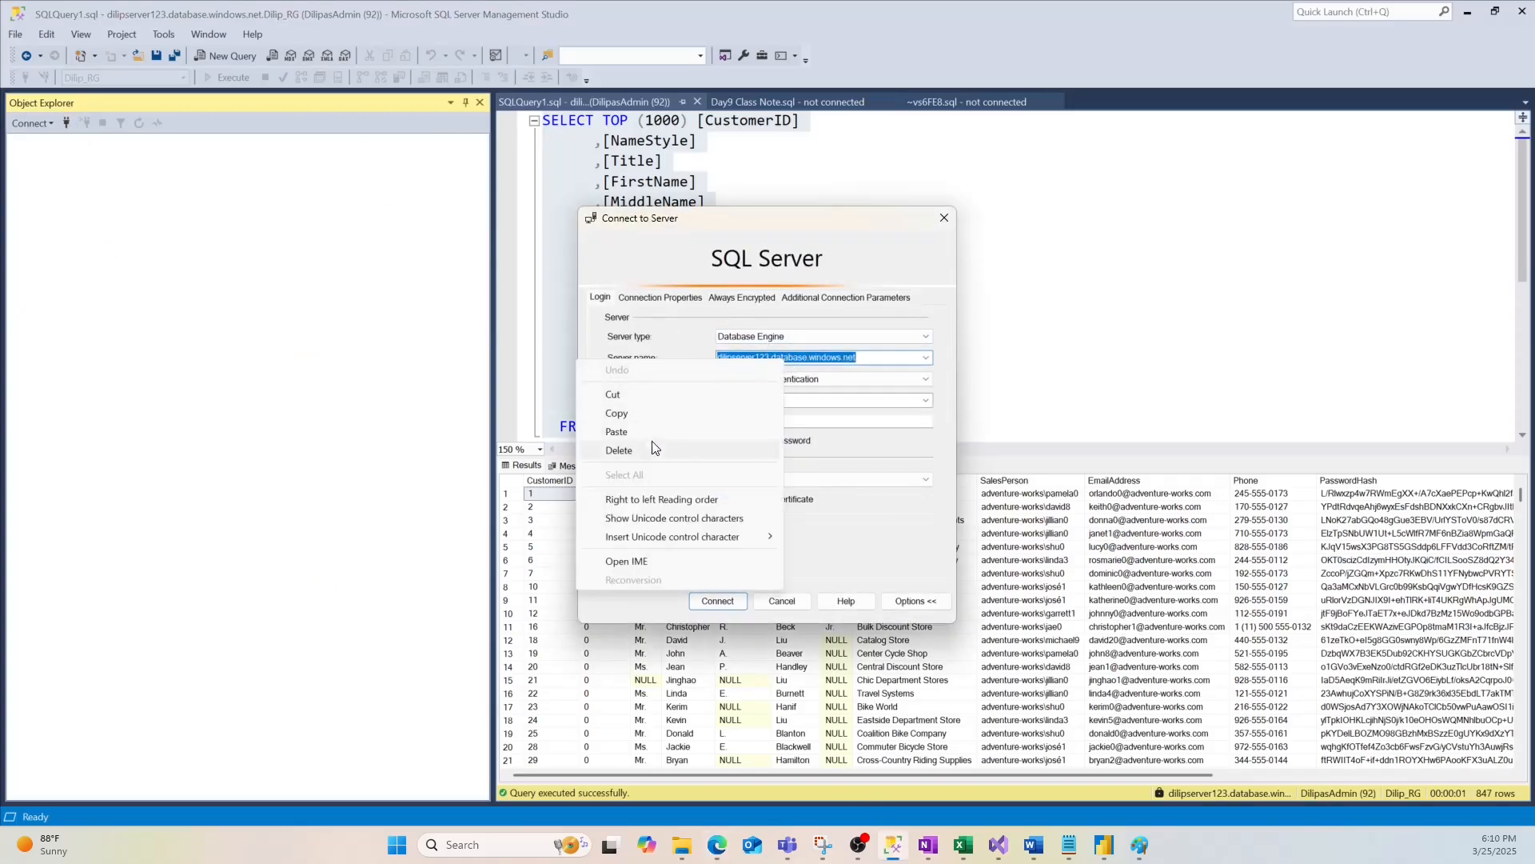
click(770, 417)
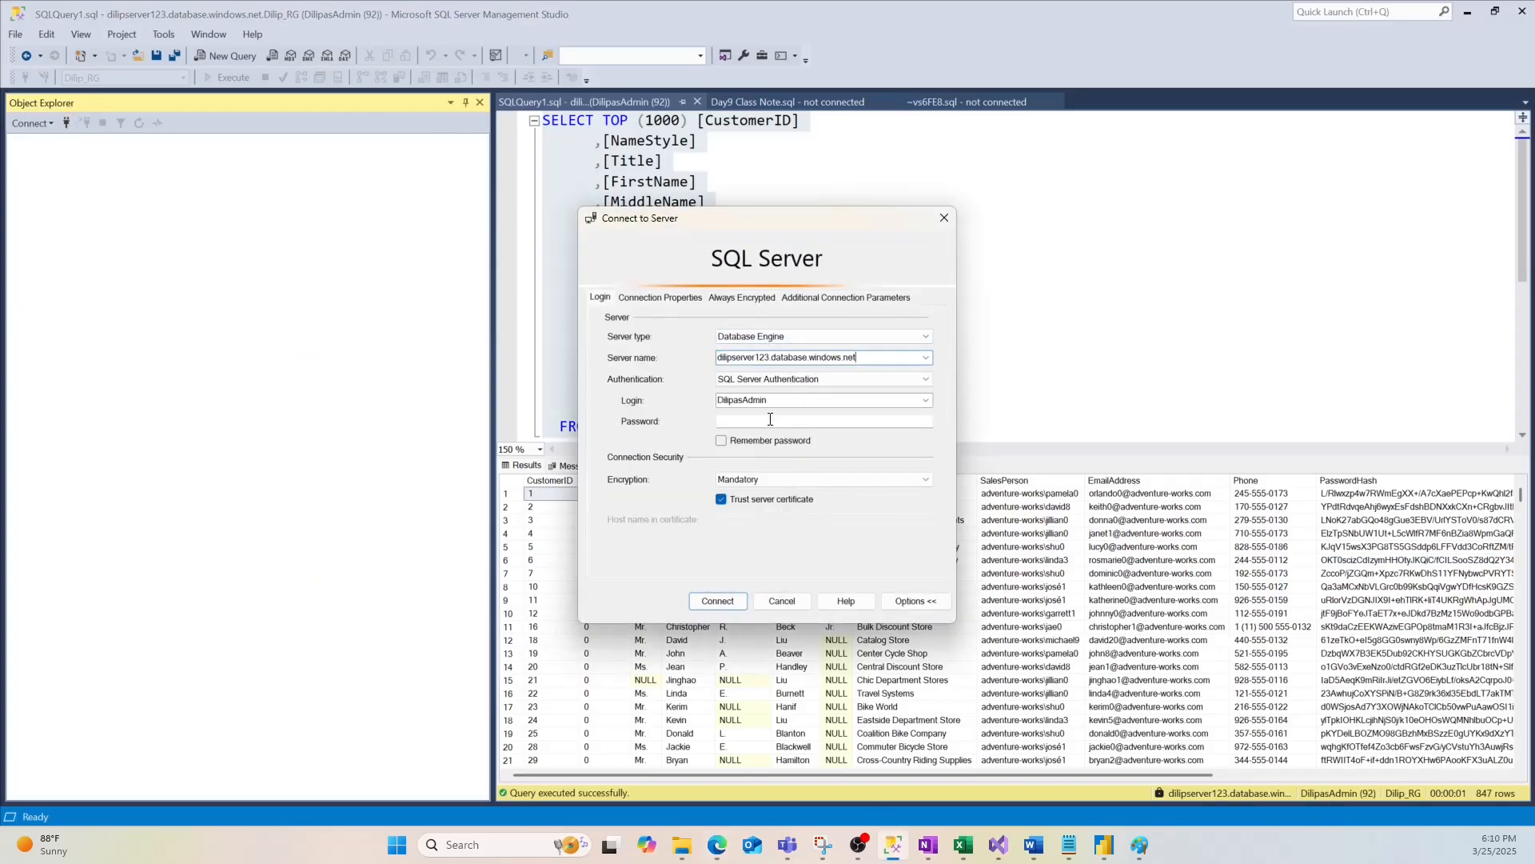
click(767, 379)
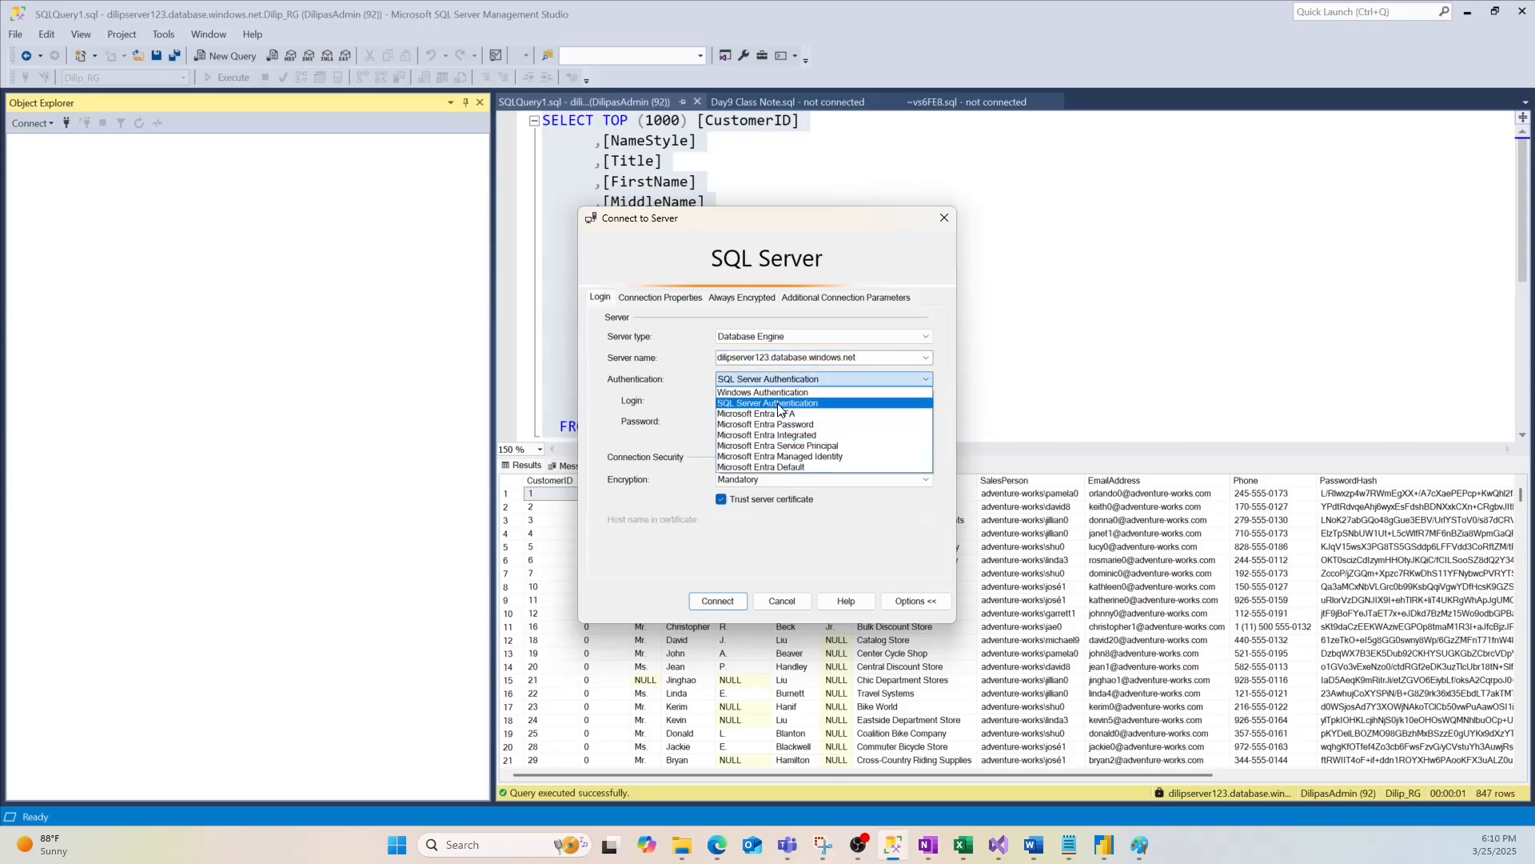
click(773, 403)
Enter the server admin login copied from the Azure portal plus its password, and connect
drag(785, 400, 691, 399)
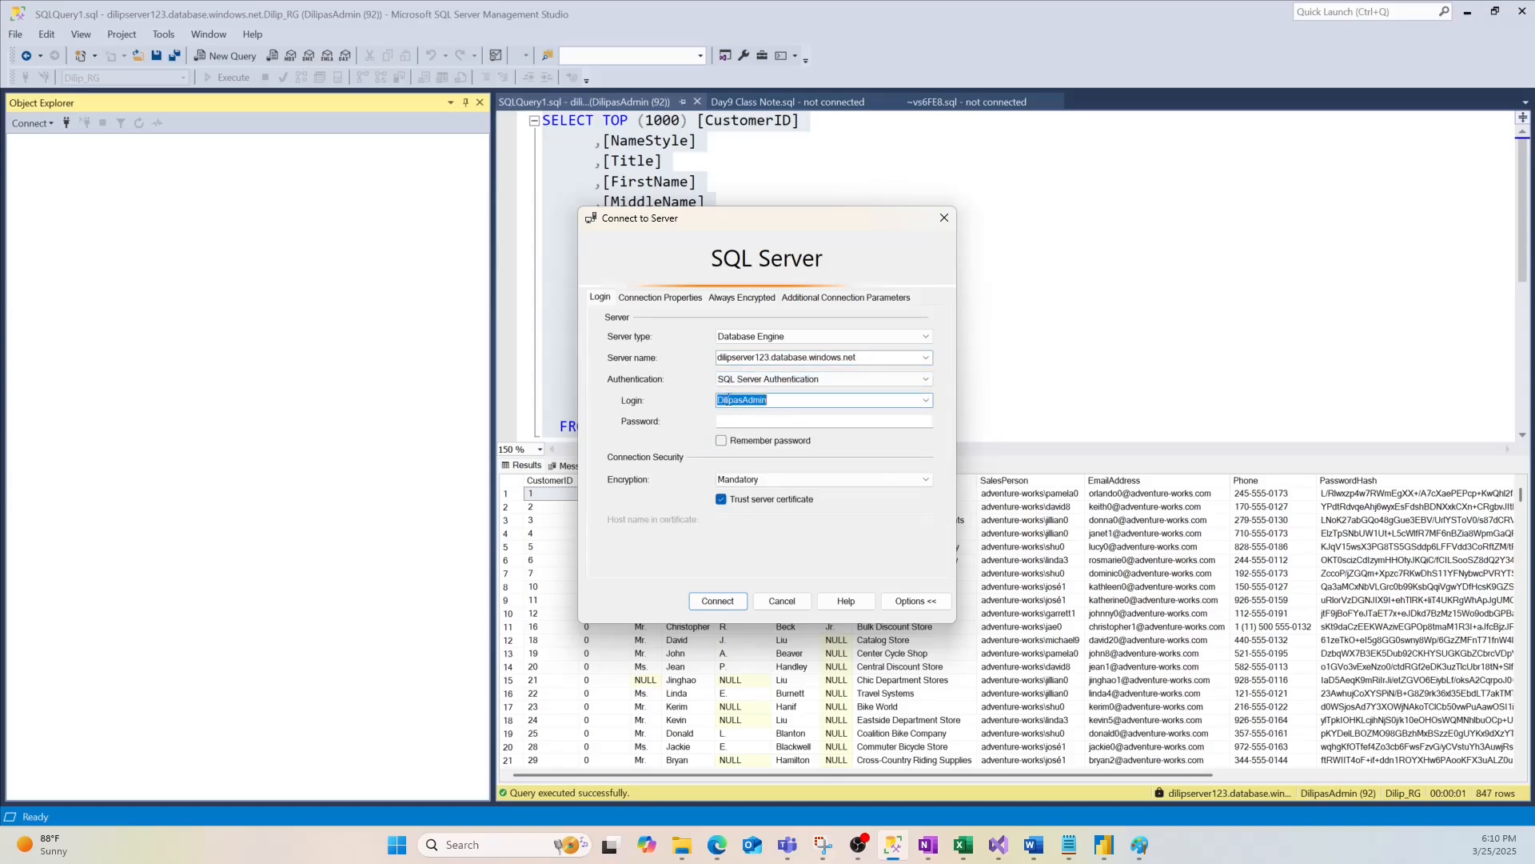
key(alt+Tab)
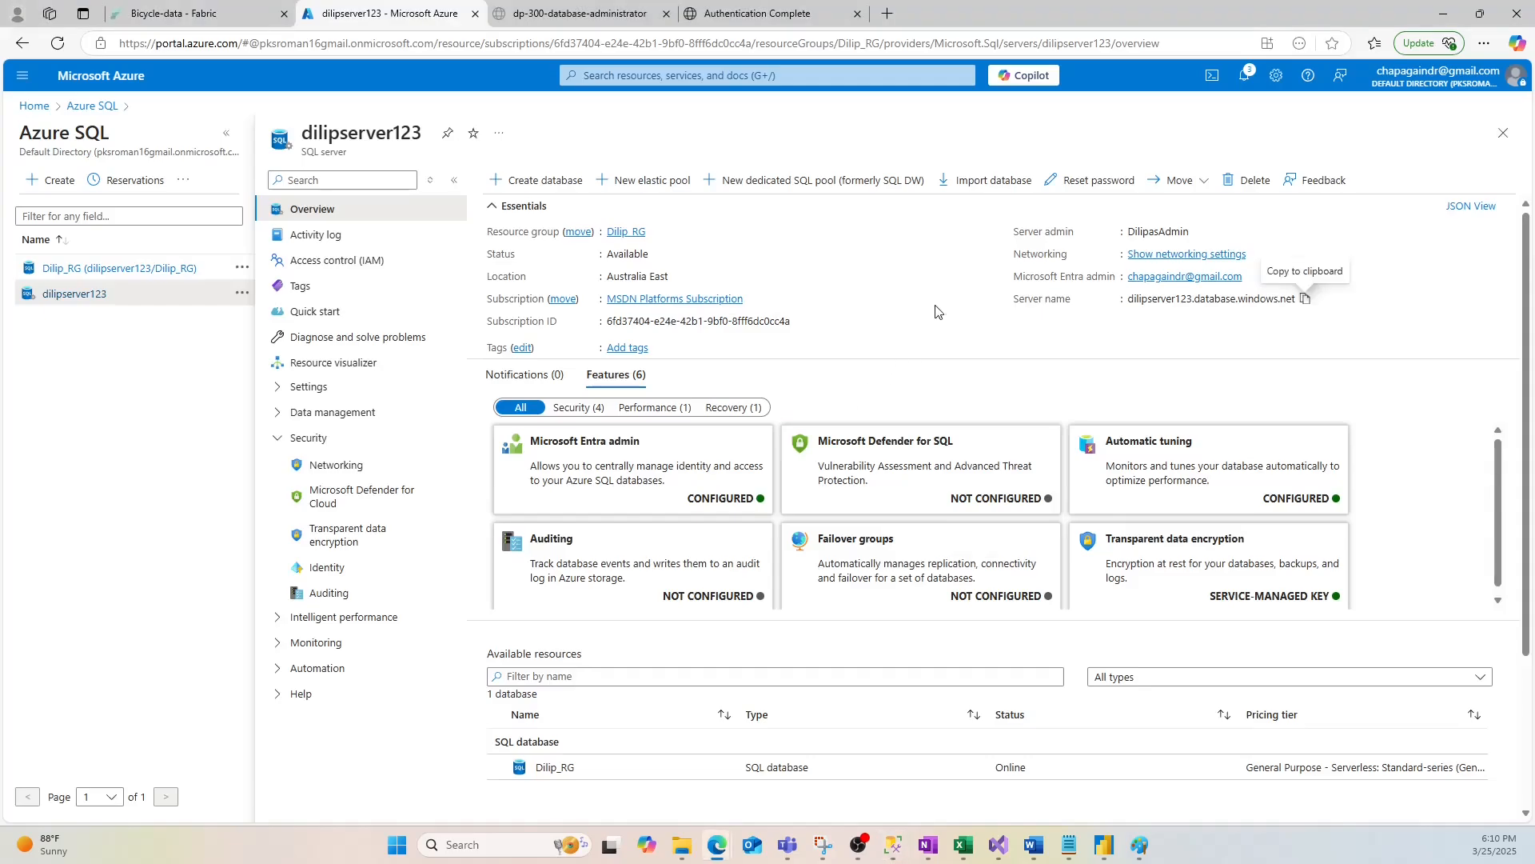
click(1200, 234)
key(alt+Tab)
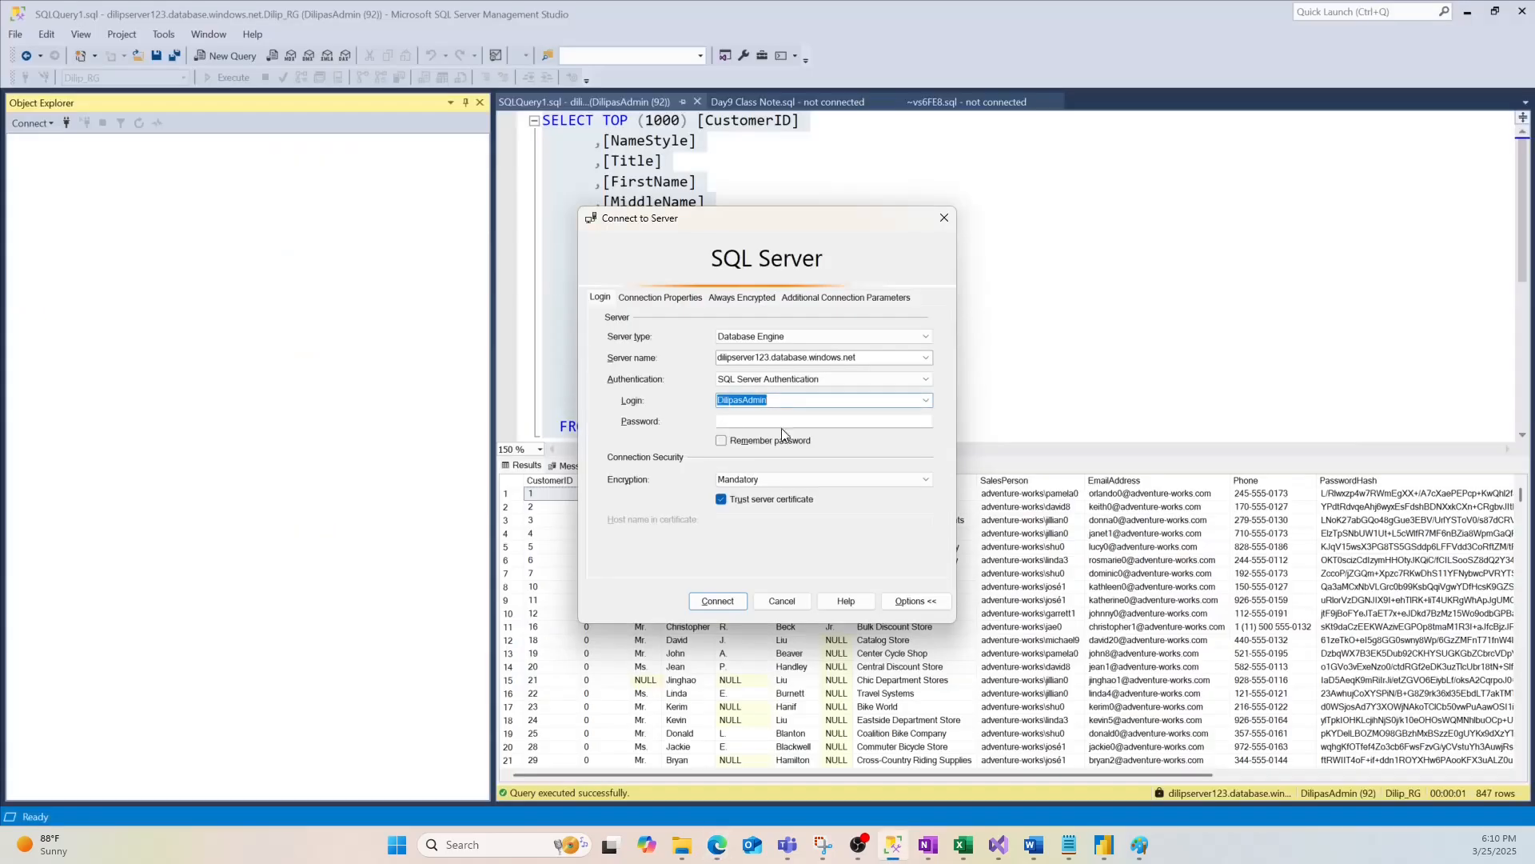
key(ctrl+v)
click(755, 422)
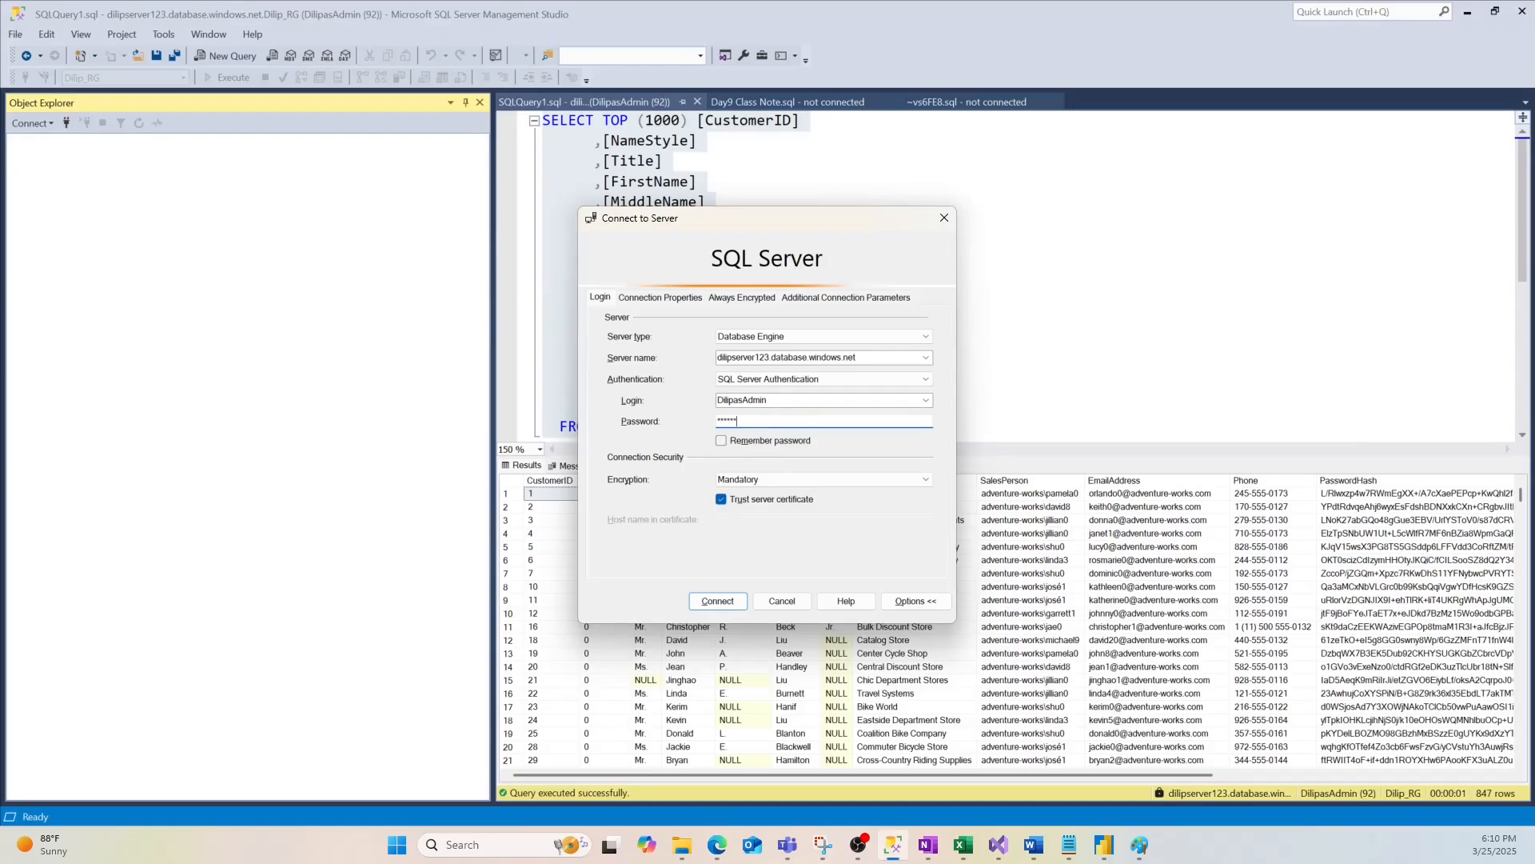
key(Return)
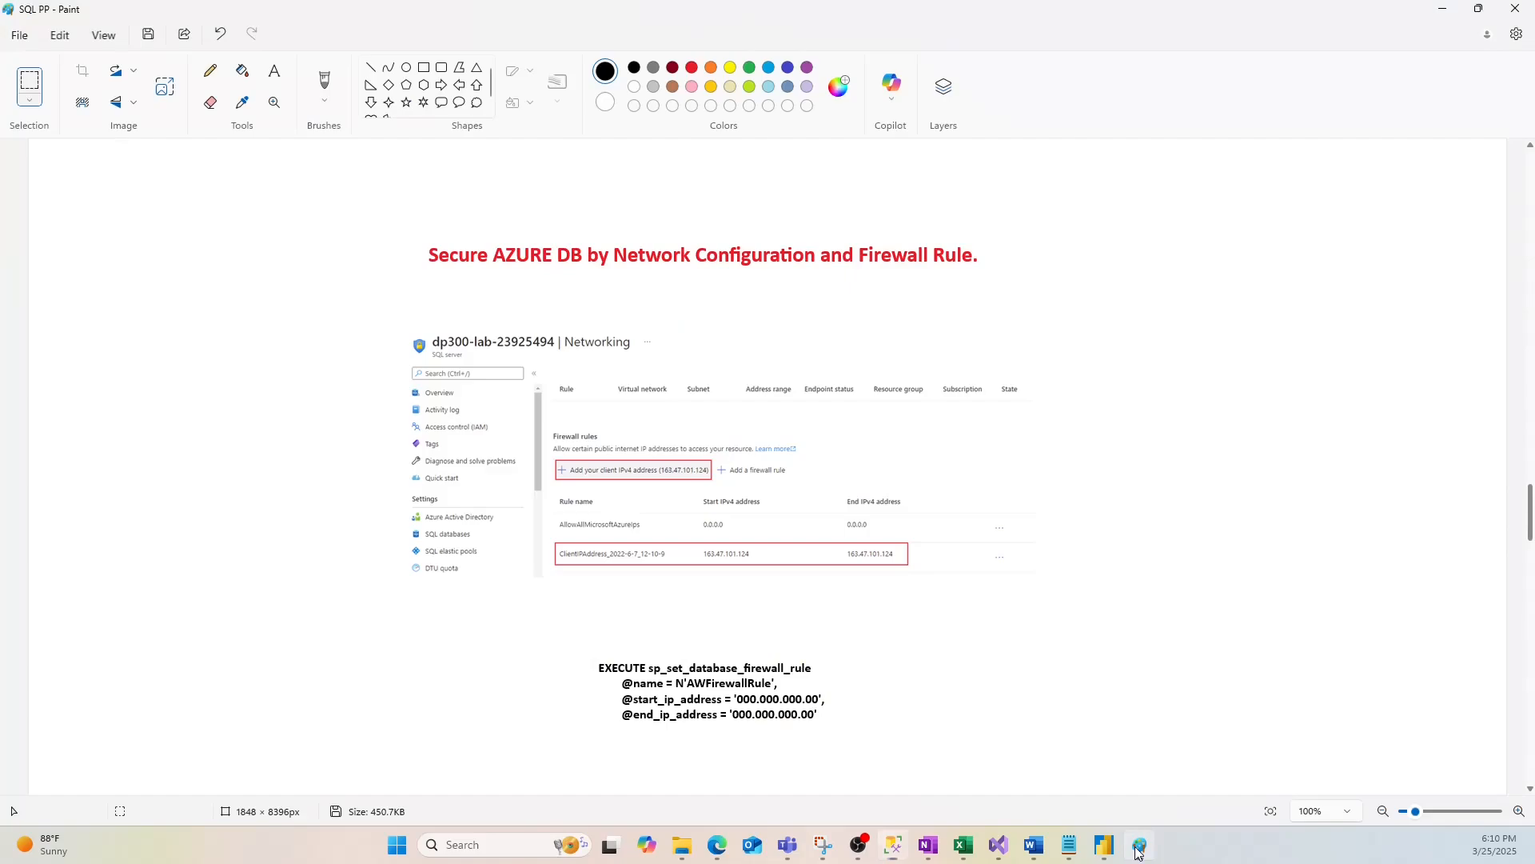
Expand the server's Databases folder to show System Databases and Dilip_RG, and bring up its actions
click(1139, 845)
click(1443, 9)
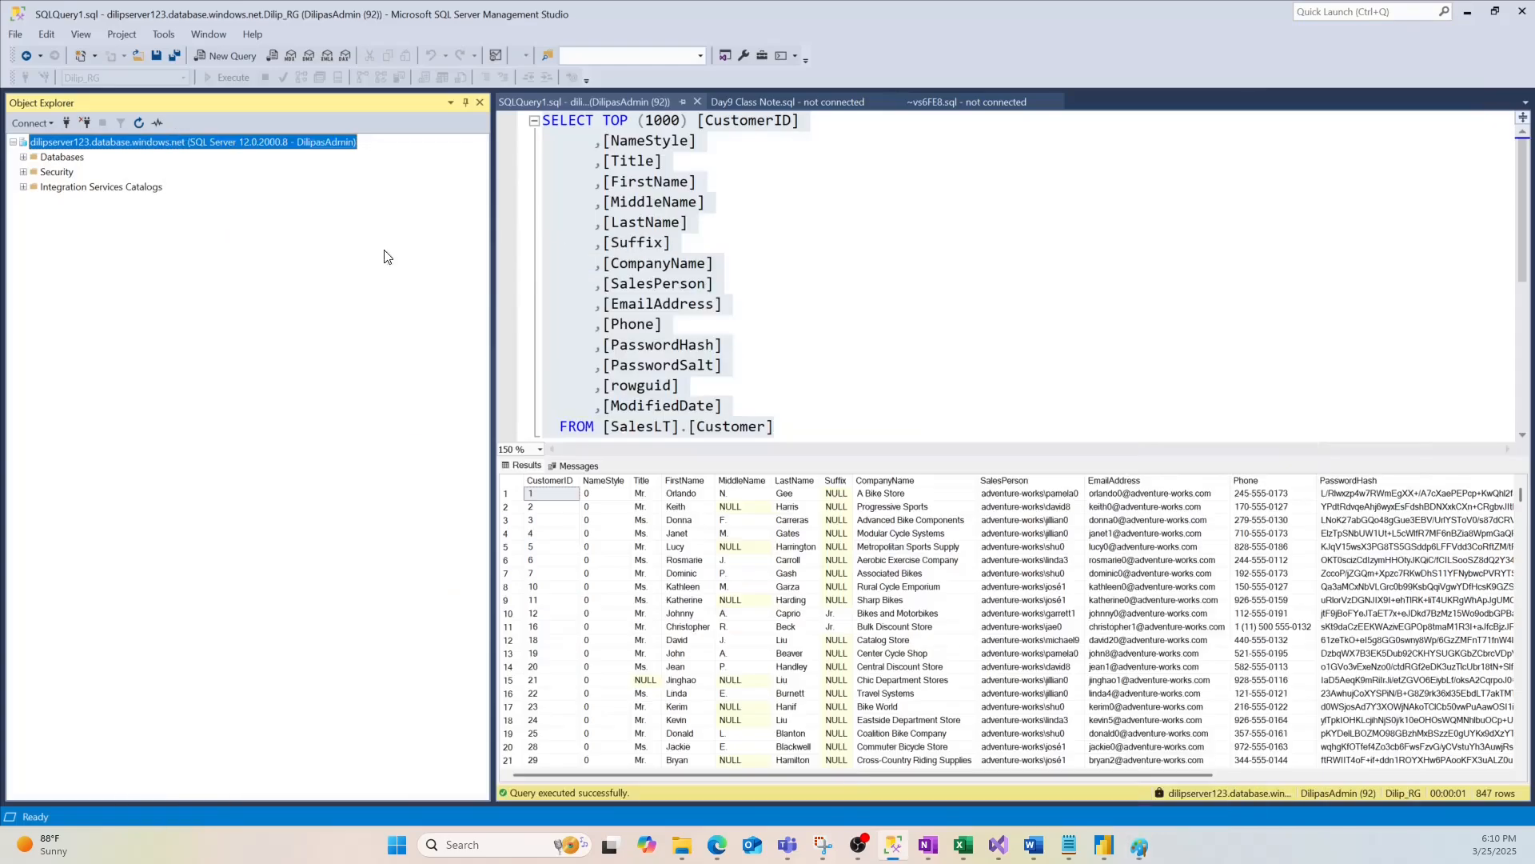
click(23, 158)
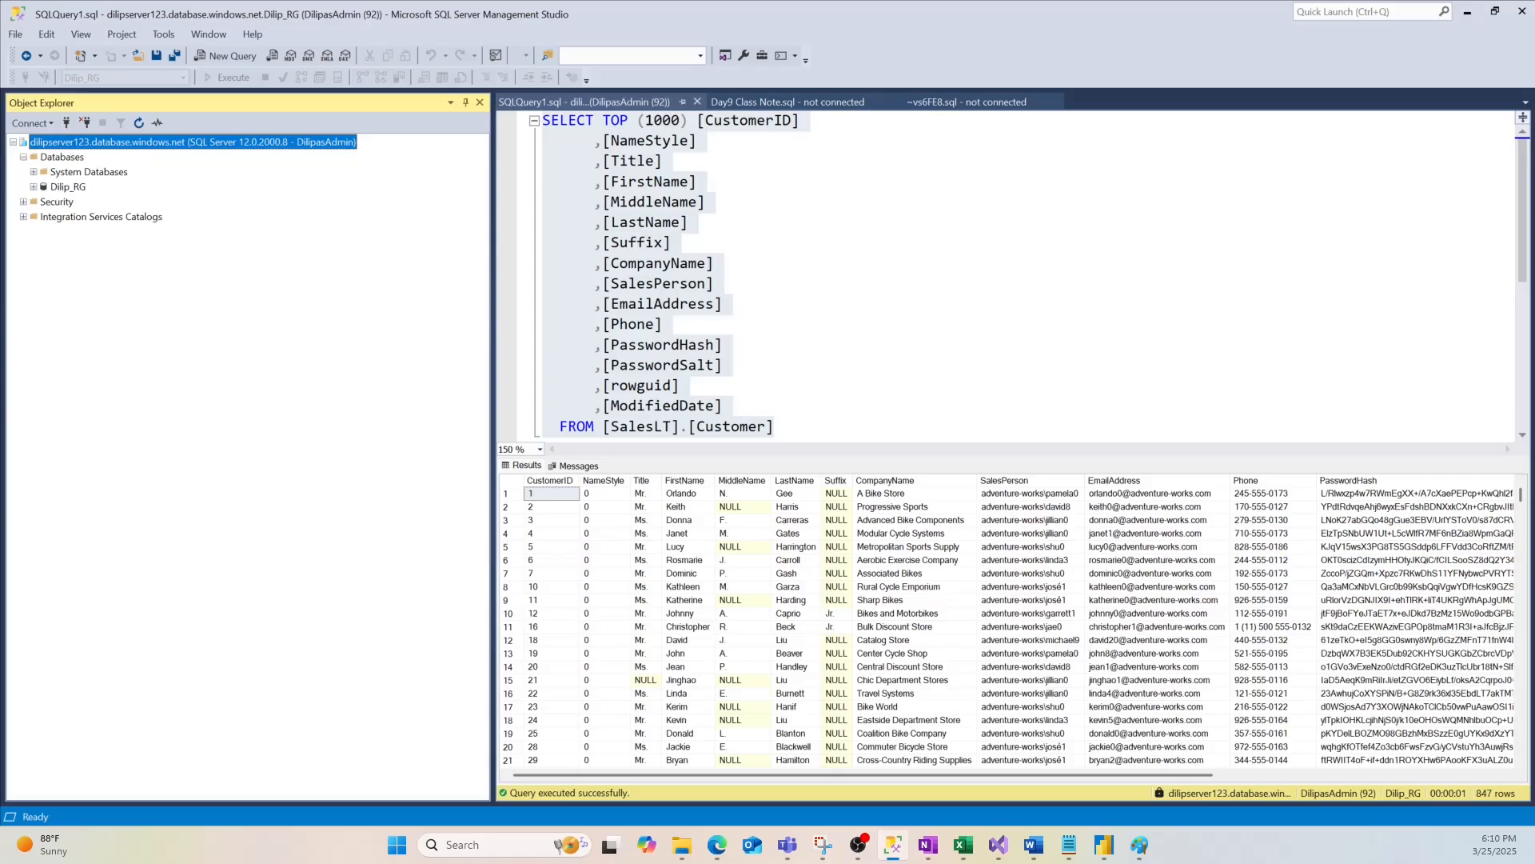
right_click(58, 159)
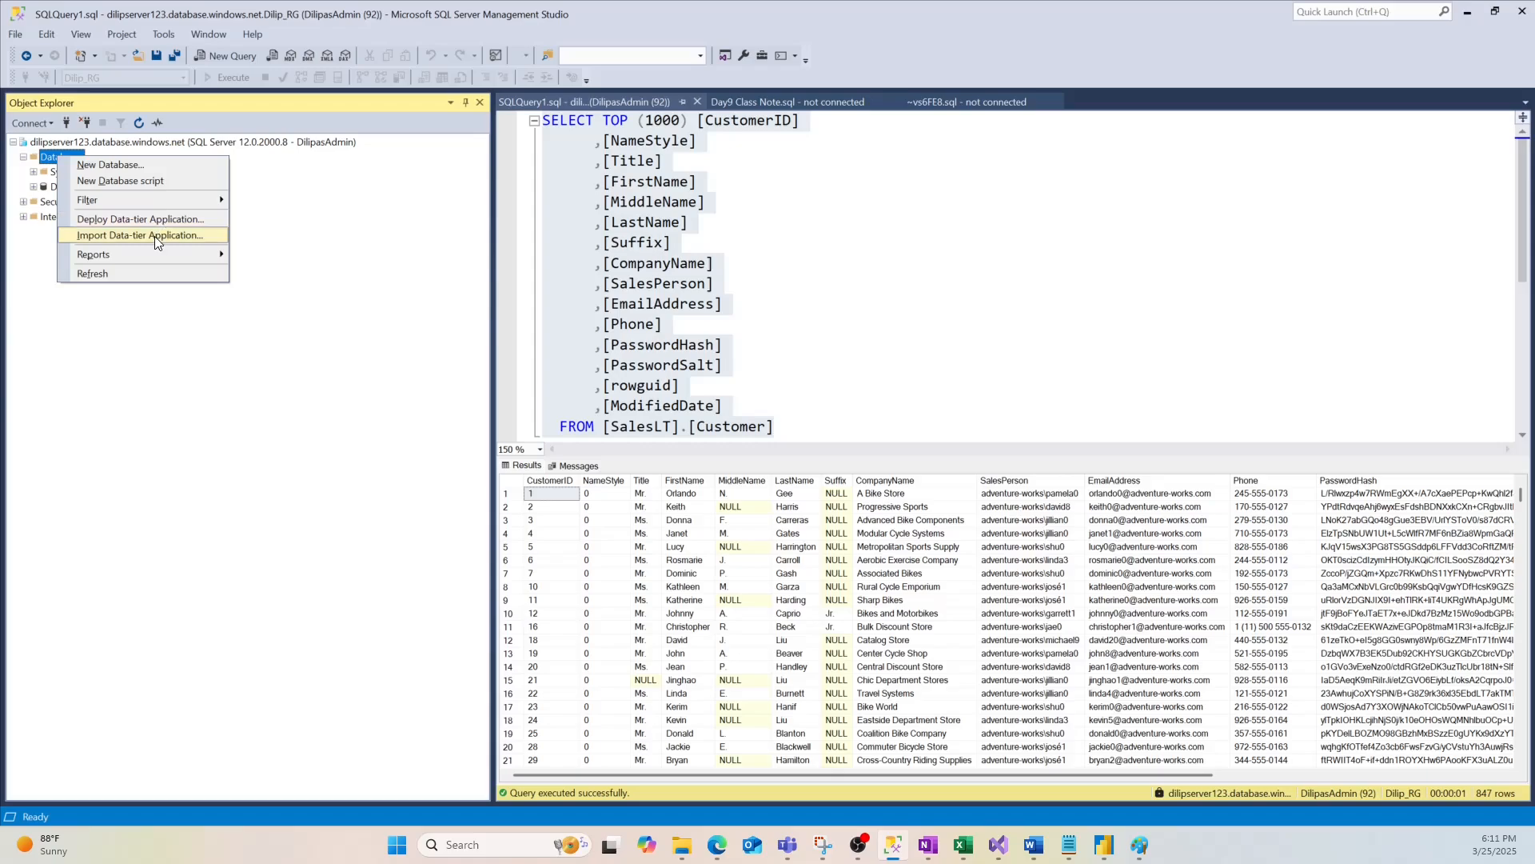
Start Import Data-tier Application with C:\LabFiles\Secure Environment\AdventureWorks2017.bak as the import file
click(253, 292)
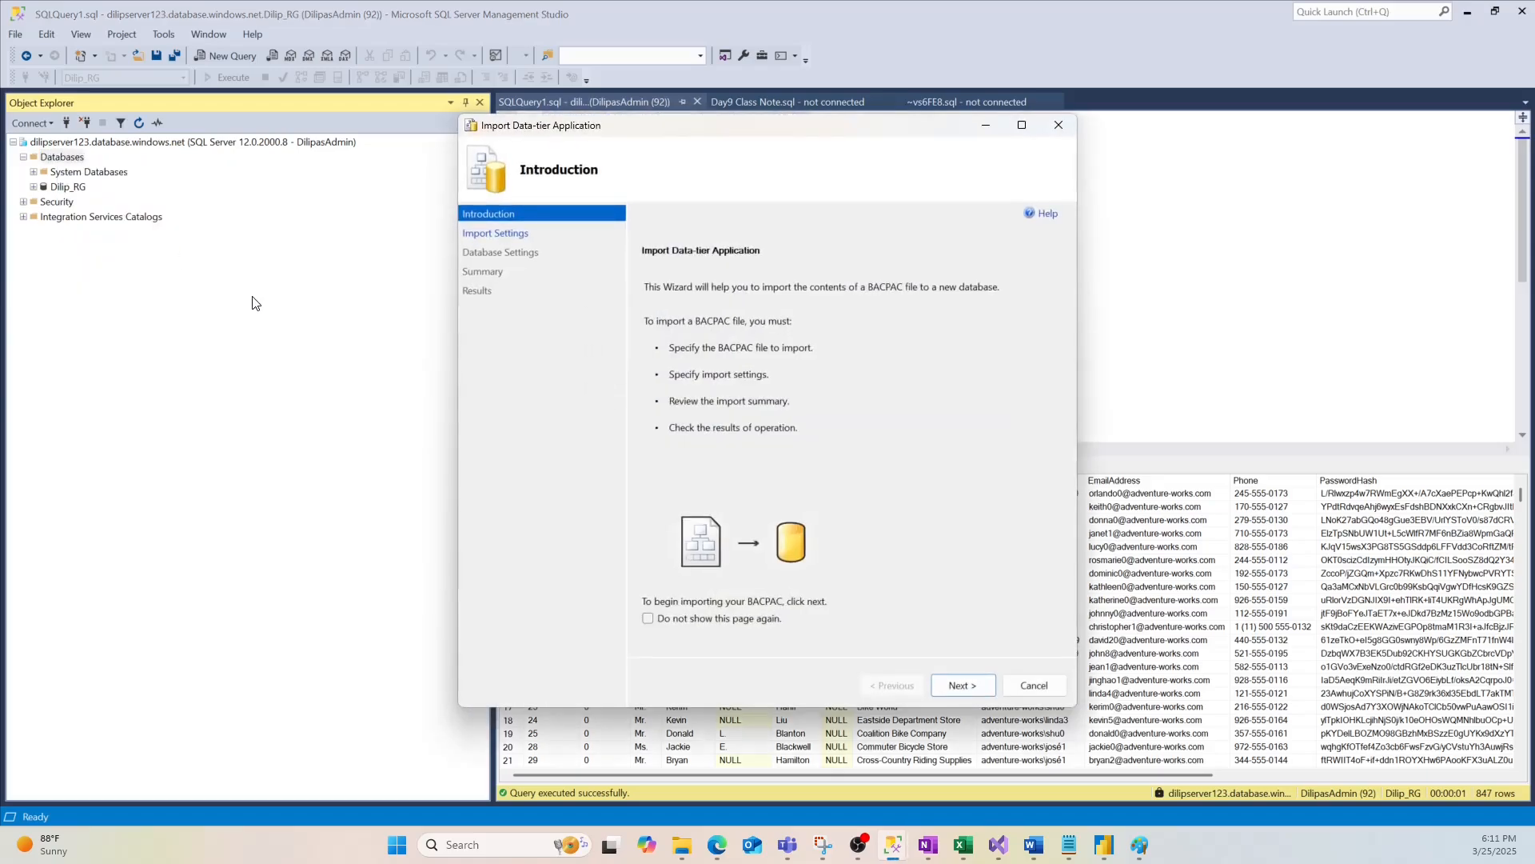
click(962, 684)
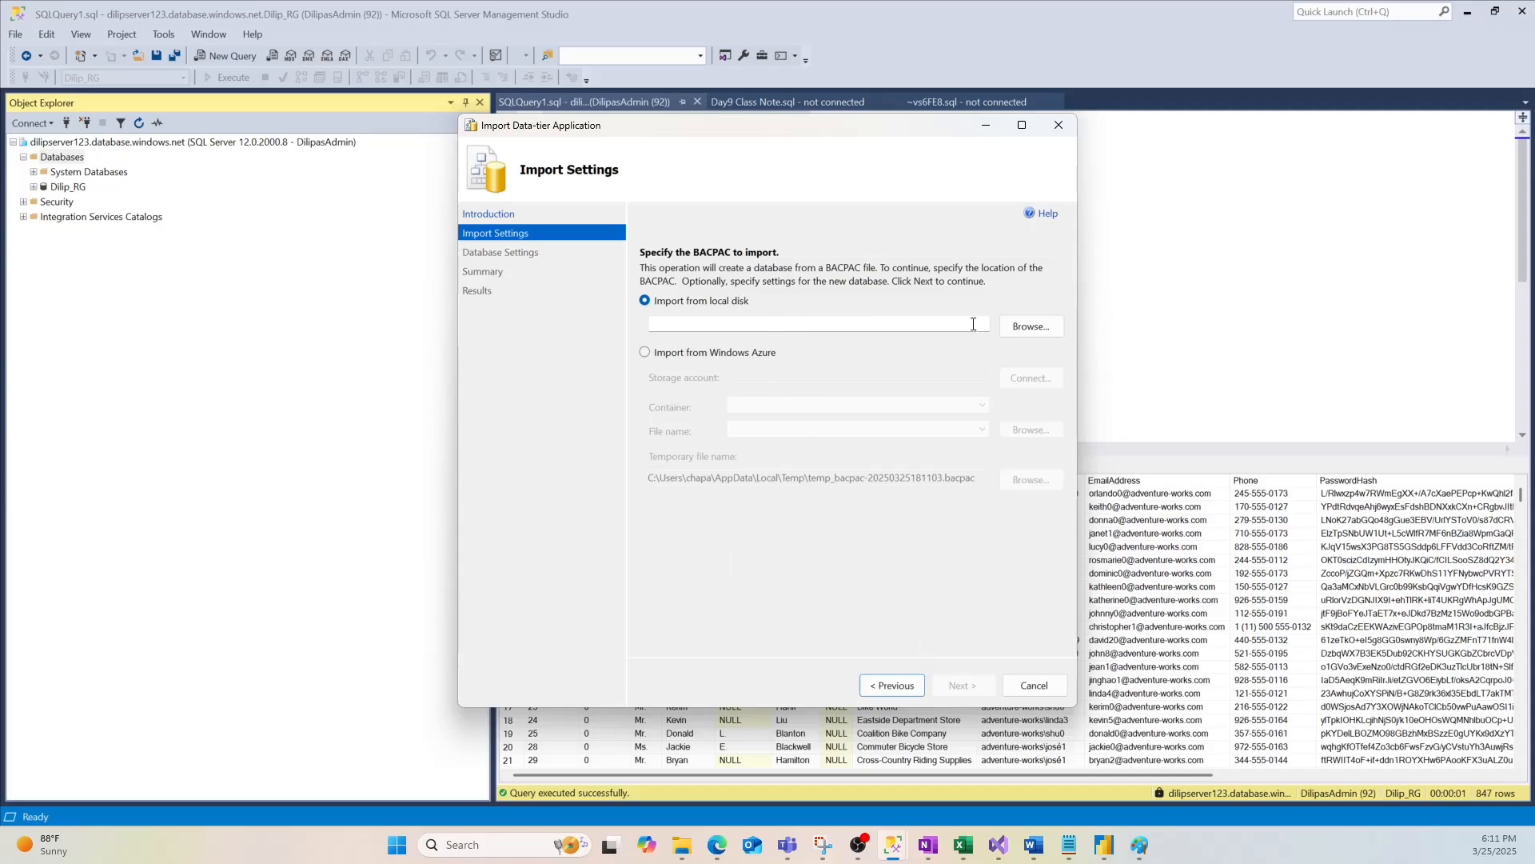
click(1030, 326)
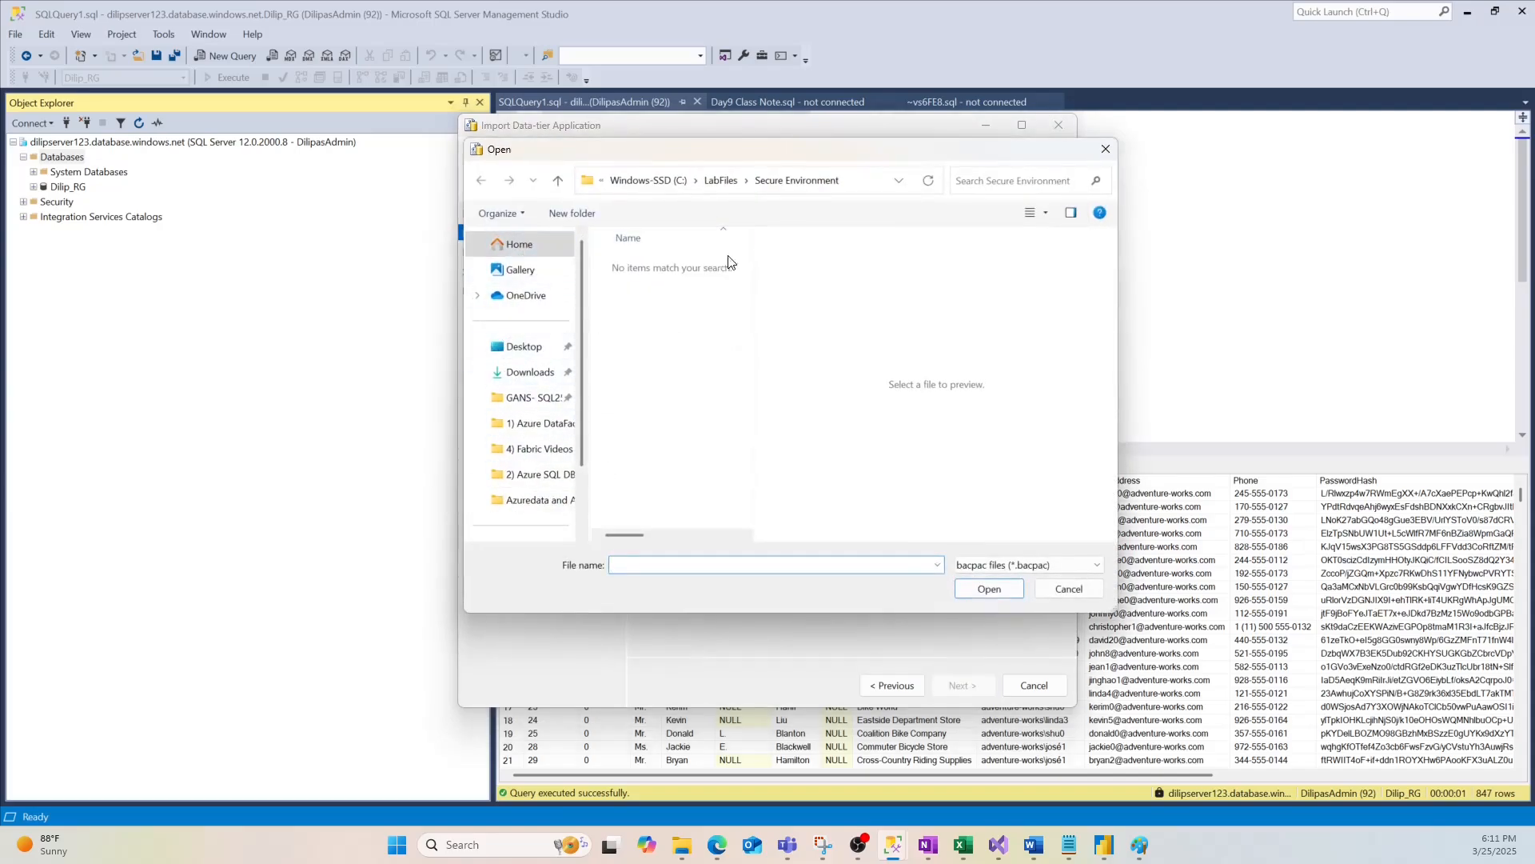
click(1023, 565)
click(1021, 588)
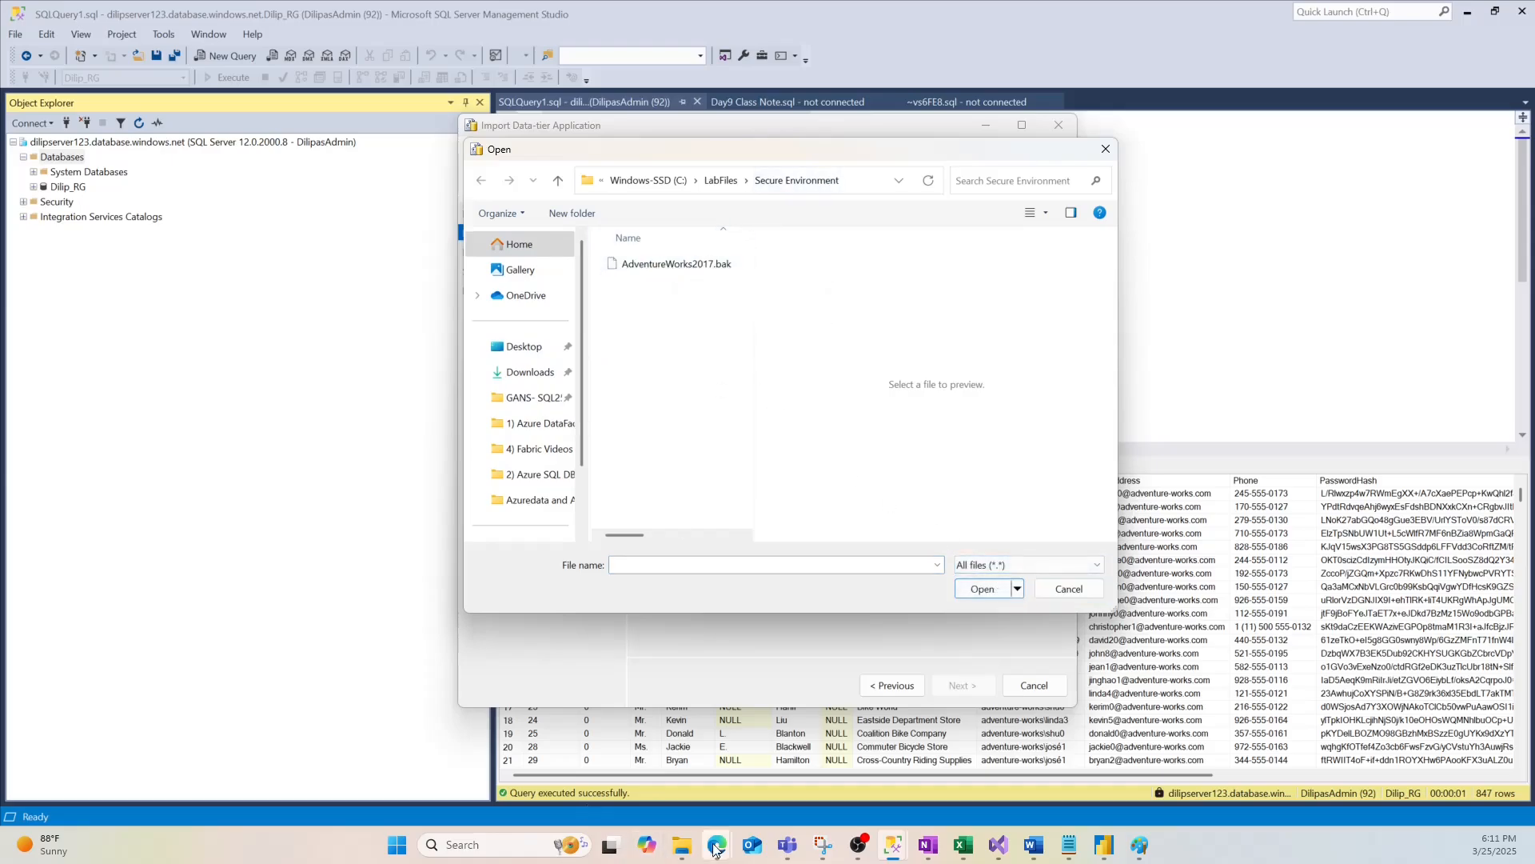
mouse_move(684, 850)
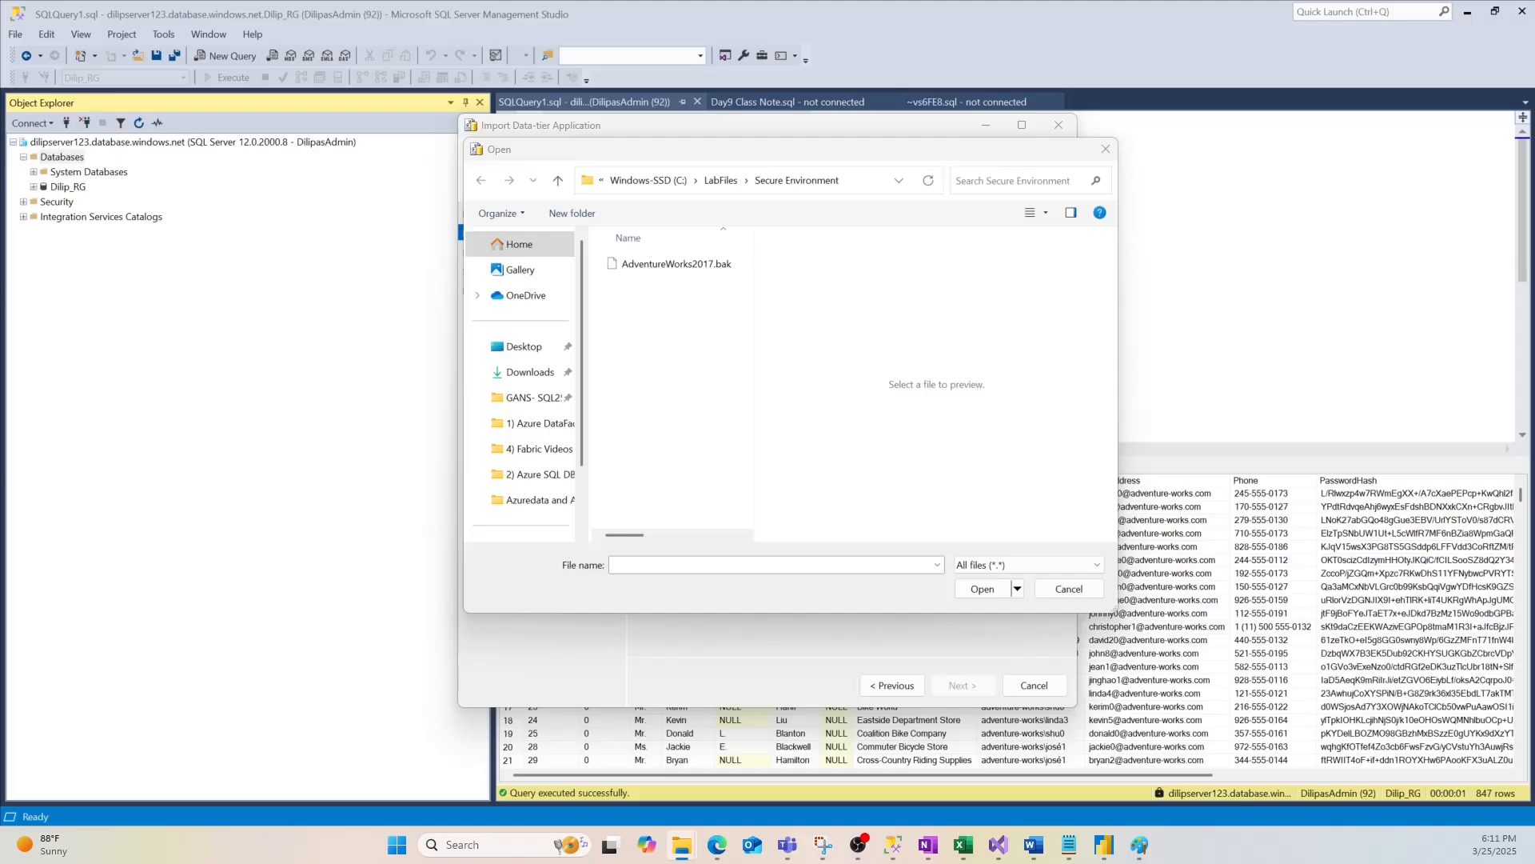
click(663, 264)
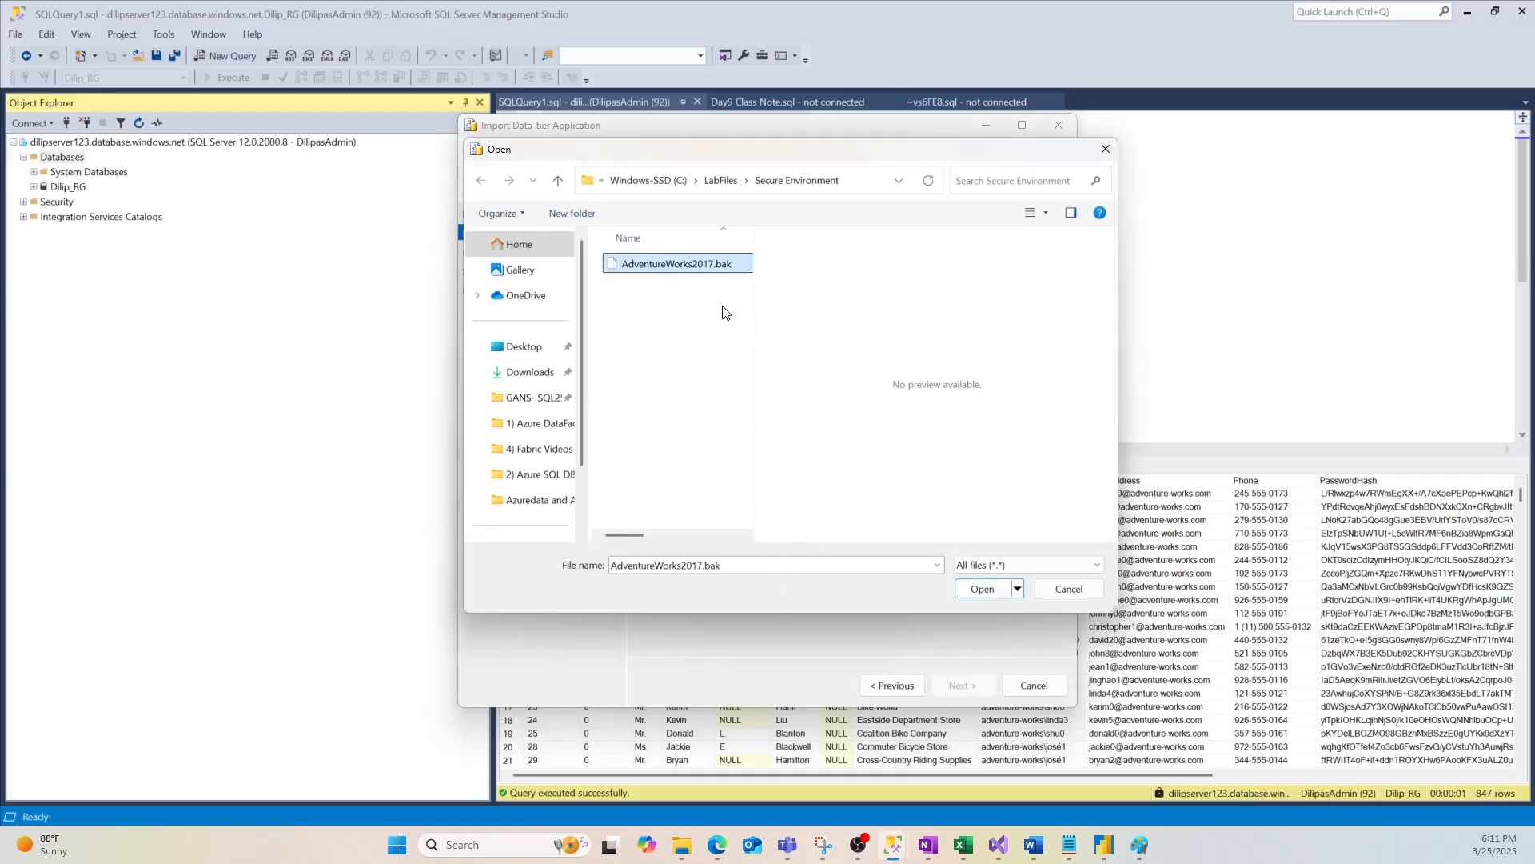
click(982, 589)
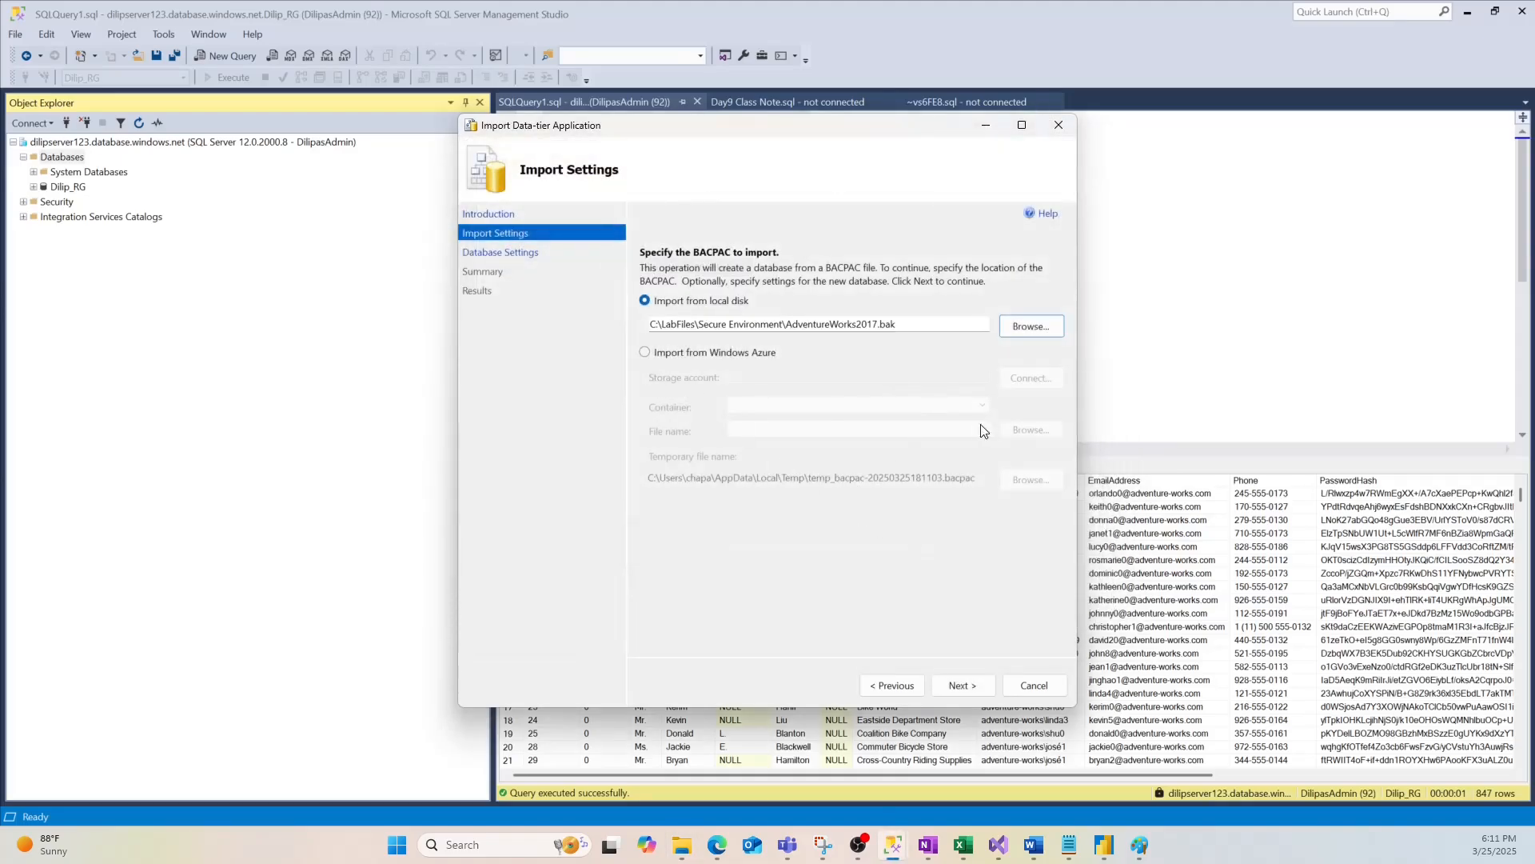
click(956, 685)
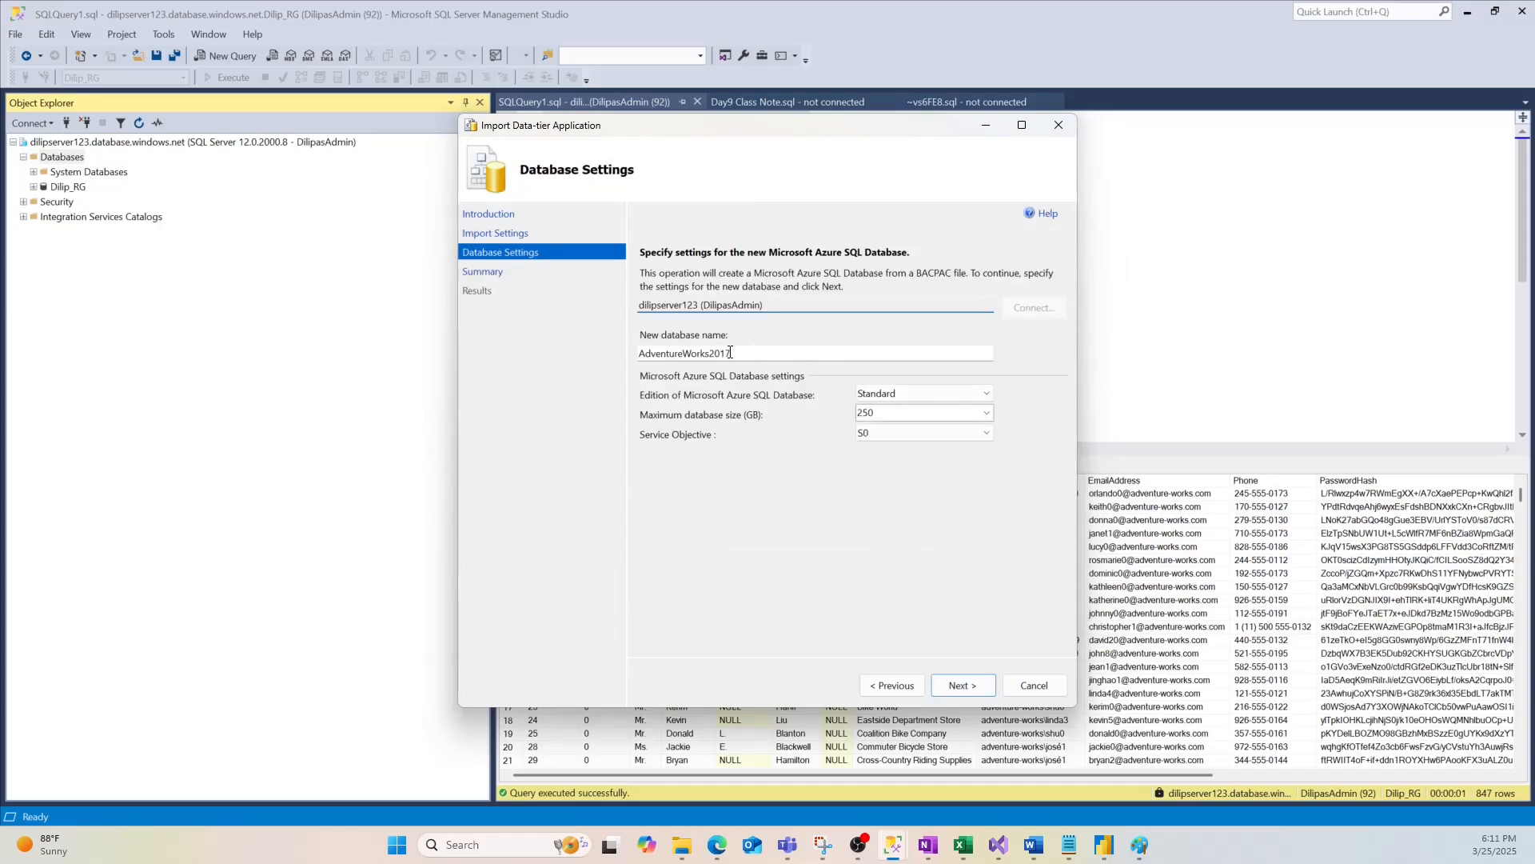
Give the new AdventureWorks2017 database the Basic edition with 2 GB maximum size
drag(639, 304, 764, 305)
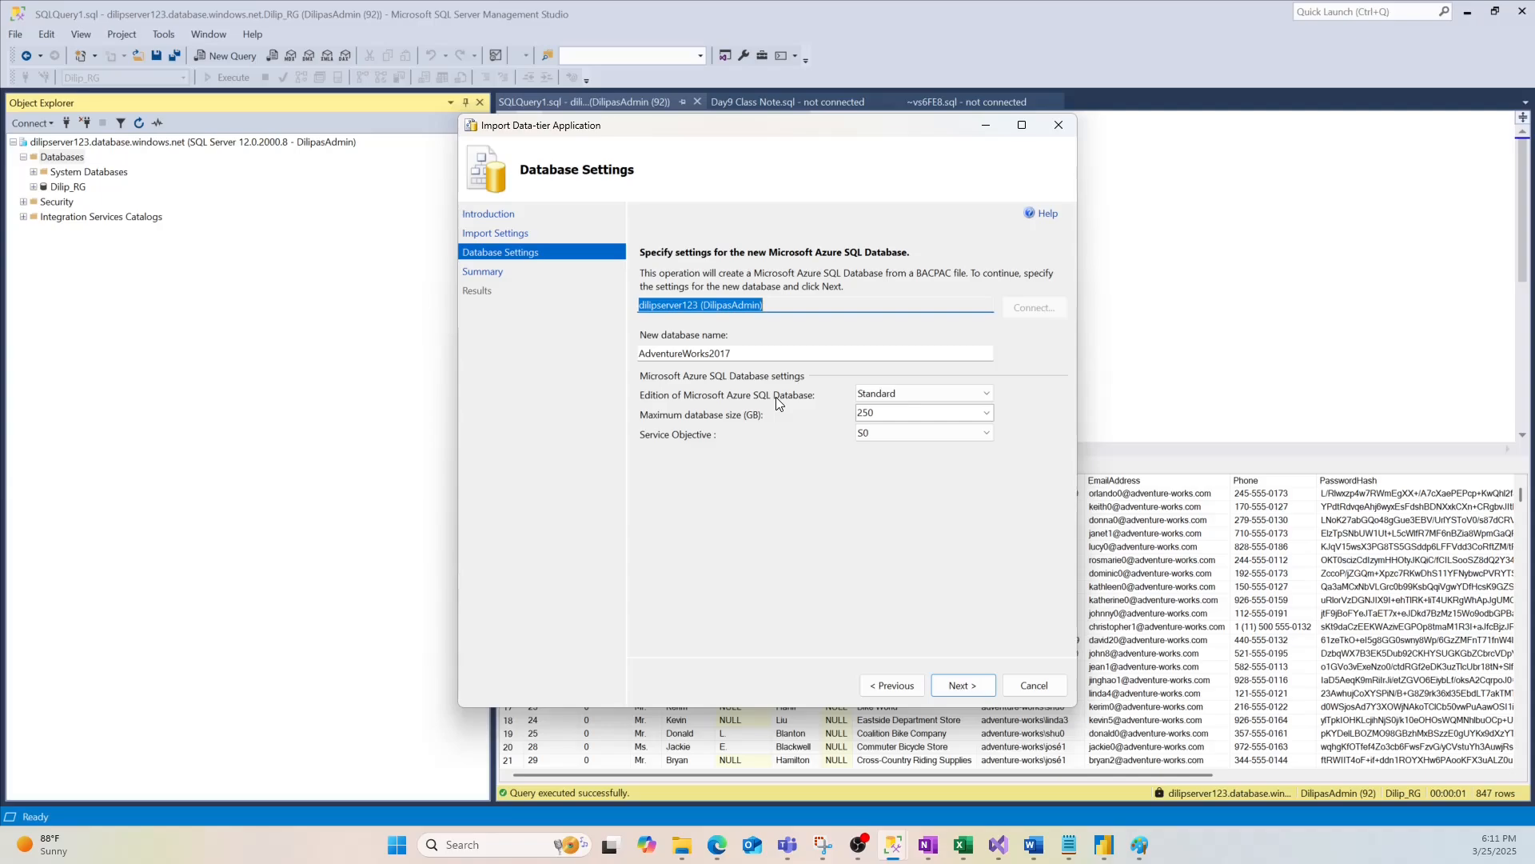
click(927, 396)
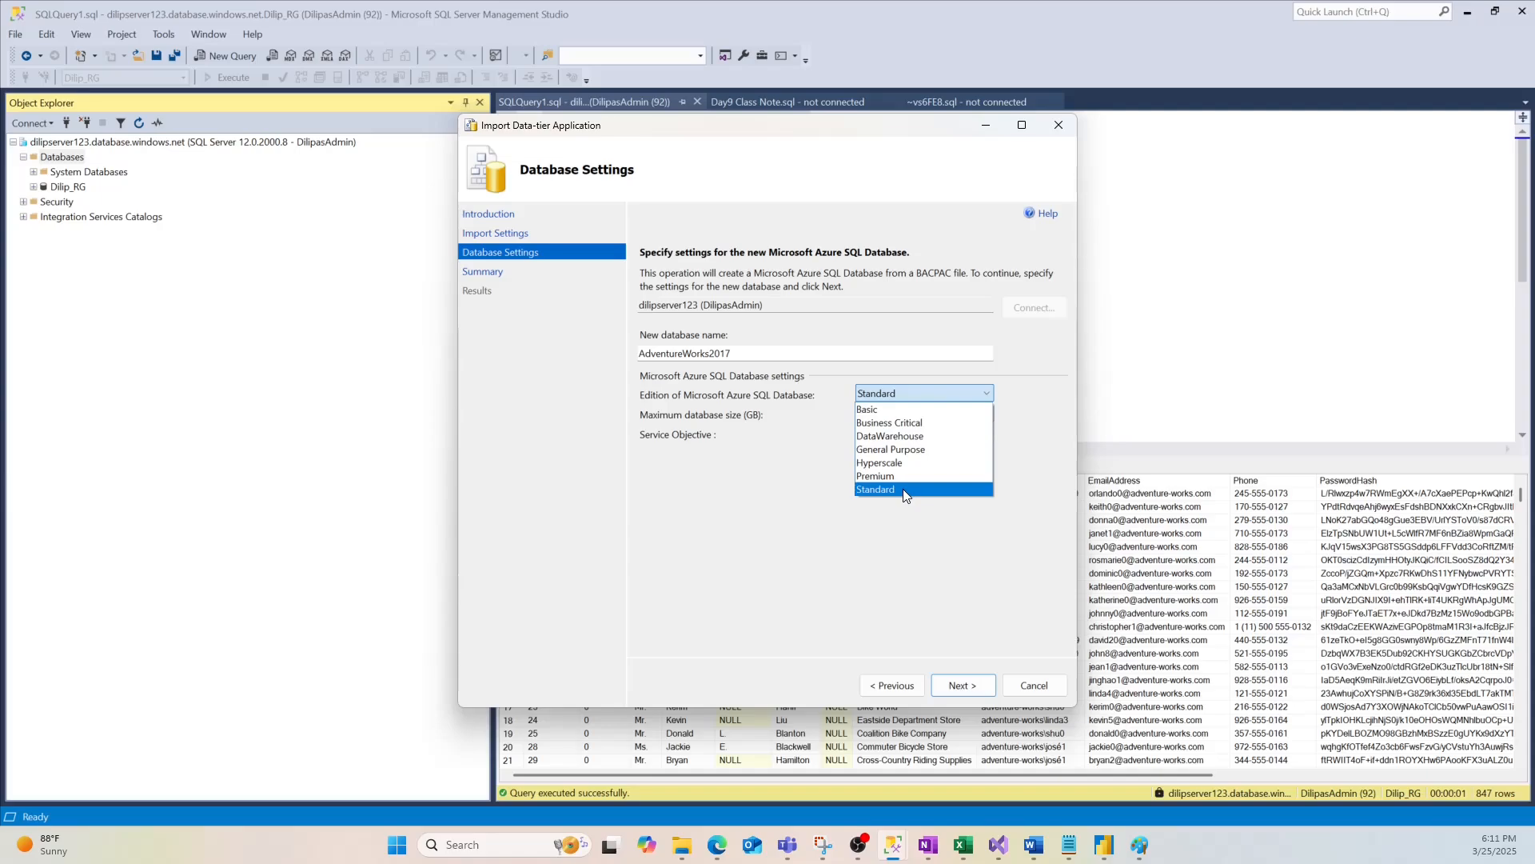
click(880, 409)
click(959, 686)
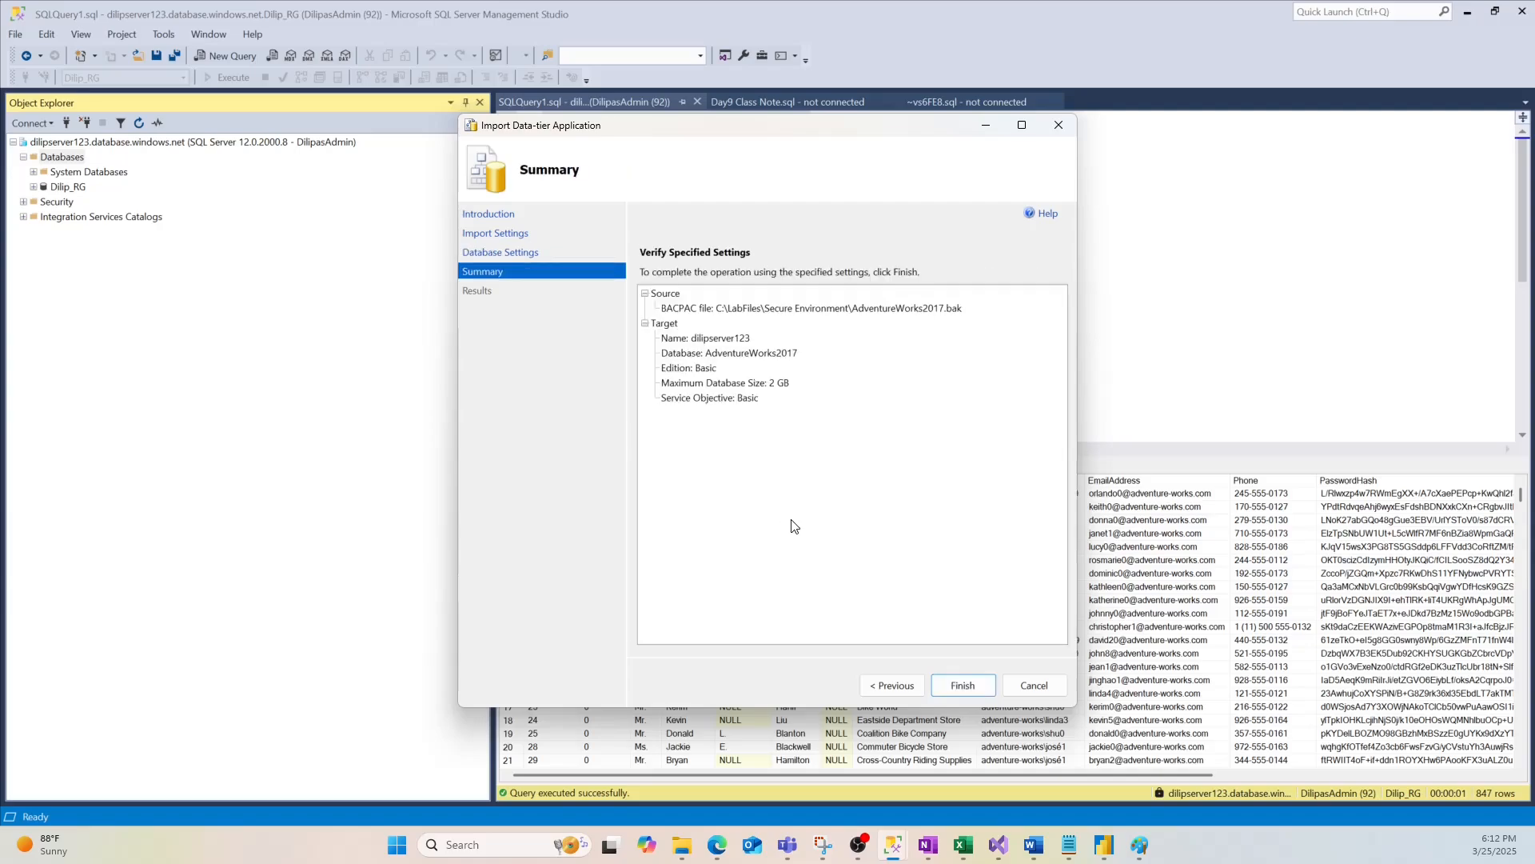
Run the AdventureWorks2017 import and close the wizard after it ends in an error
click(964, 685)
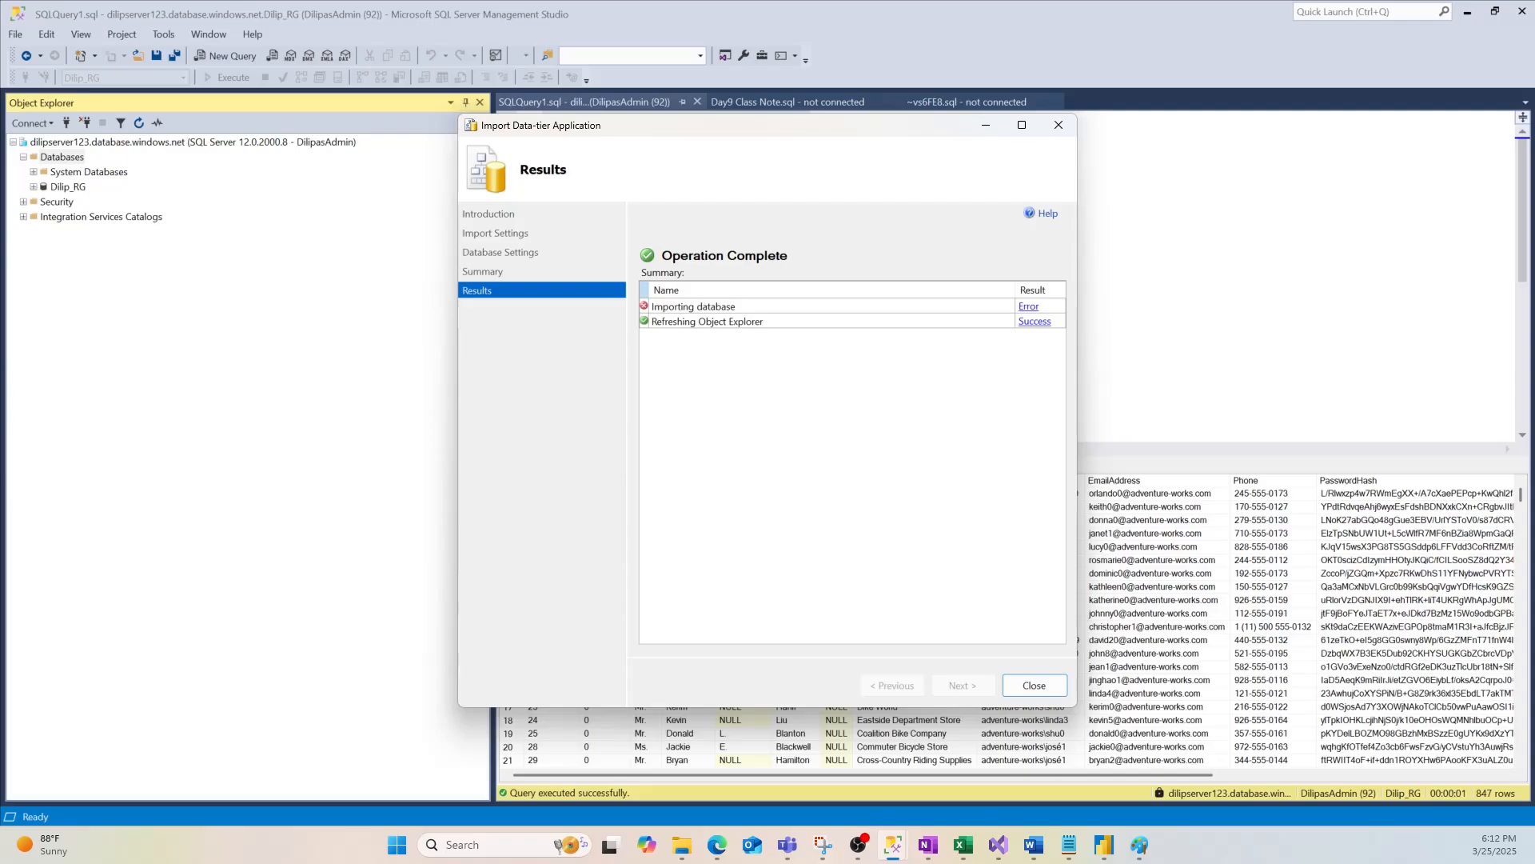
click(1034, 685)
right_click(58, 159)
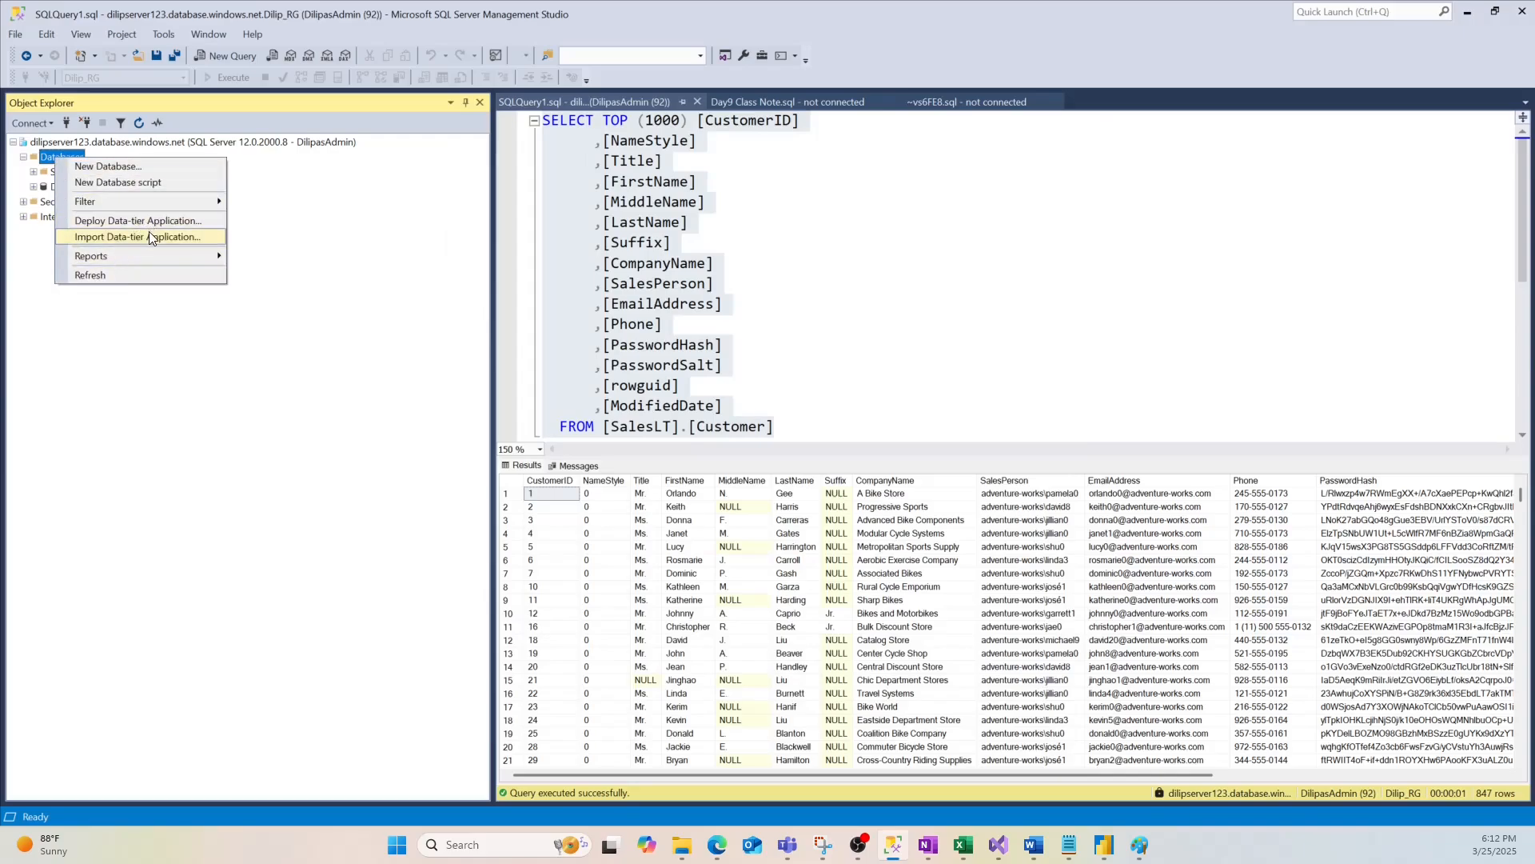
Relaunch Import Data-tier Application, browse with All files shown, then close the picker without choosing
key(Escape)
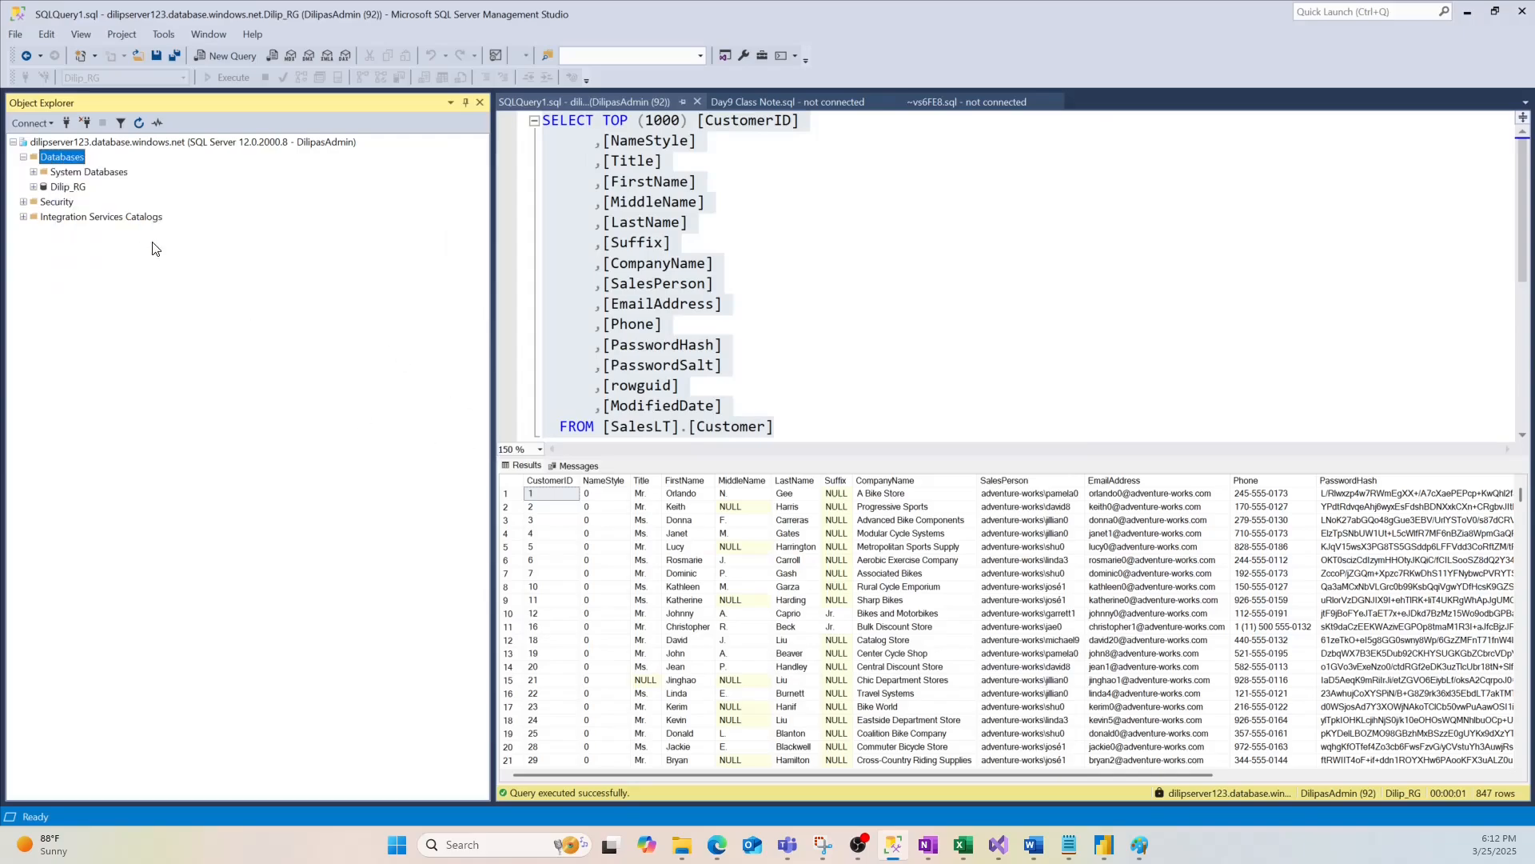
right_click(57, 164)
click(136, 237)
click(959, 682)
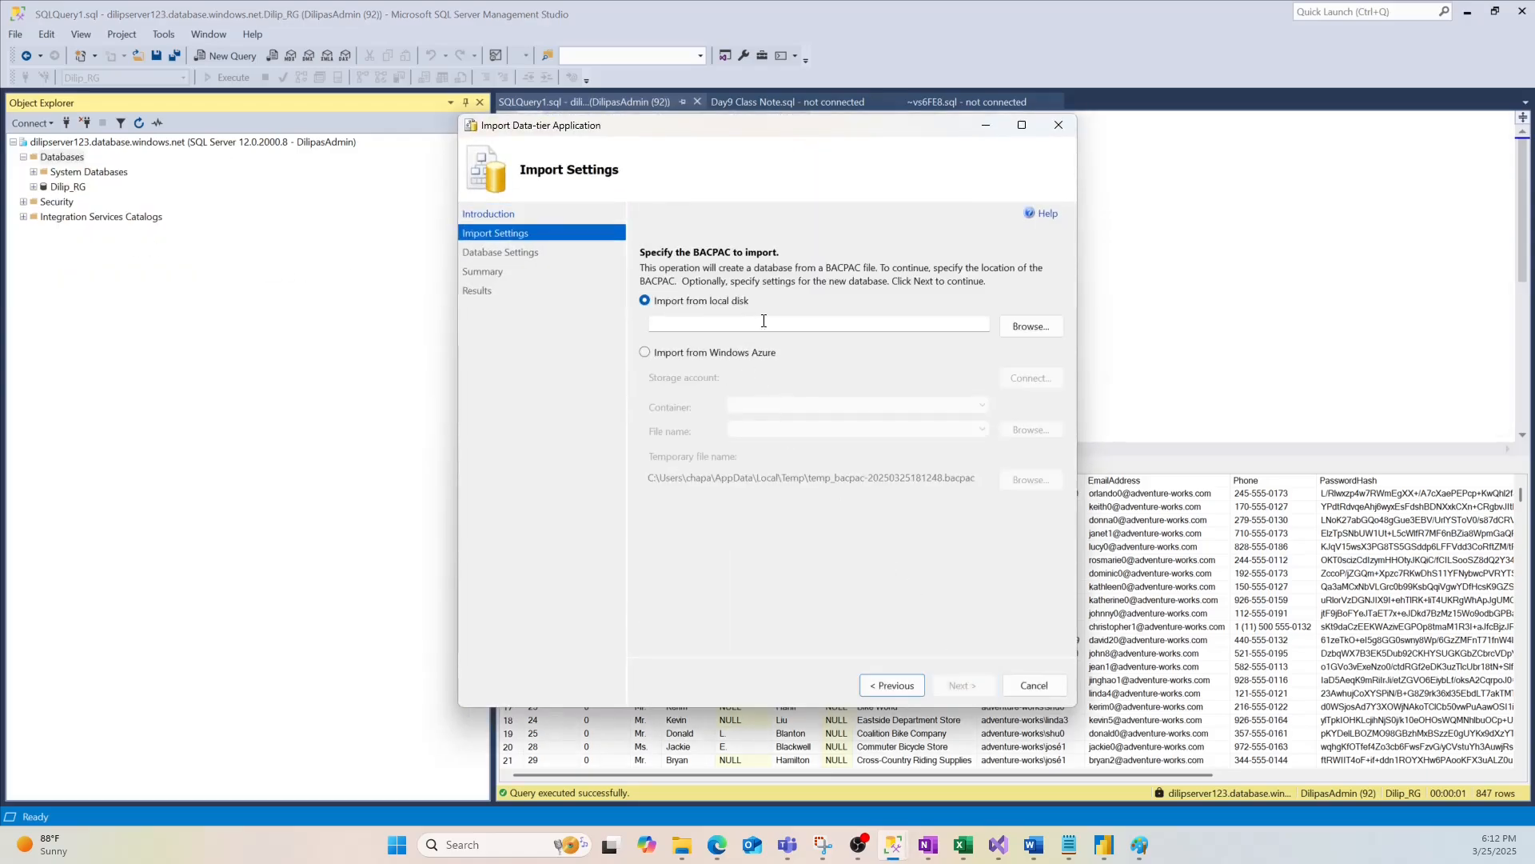
click(1031, 327)
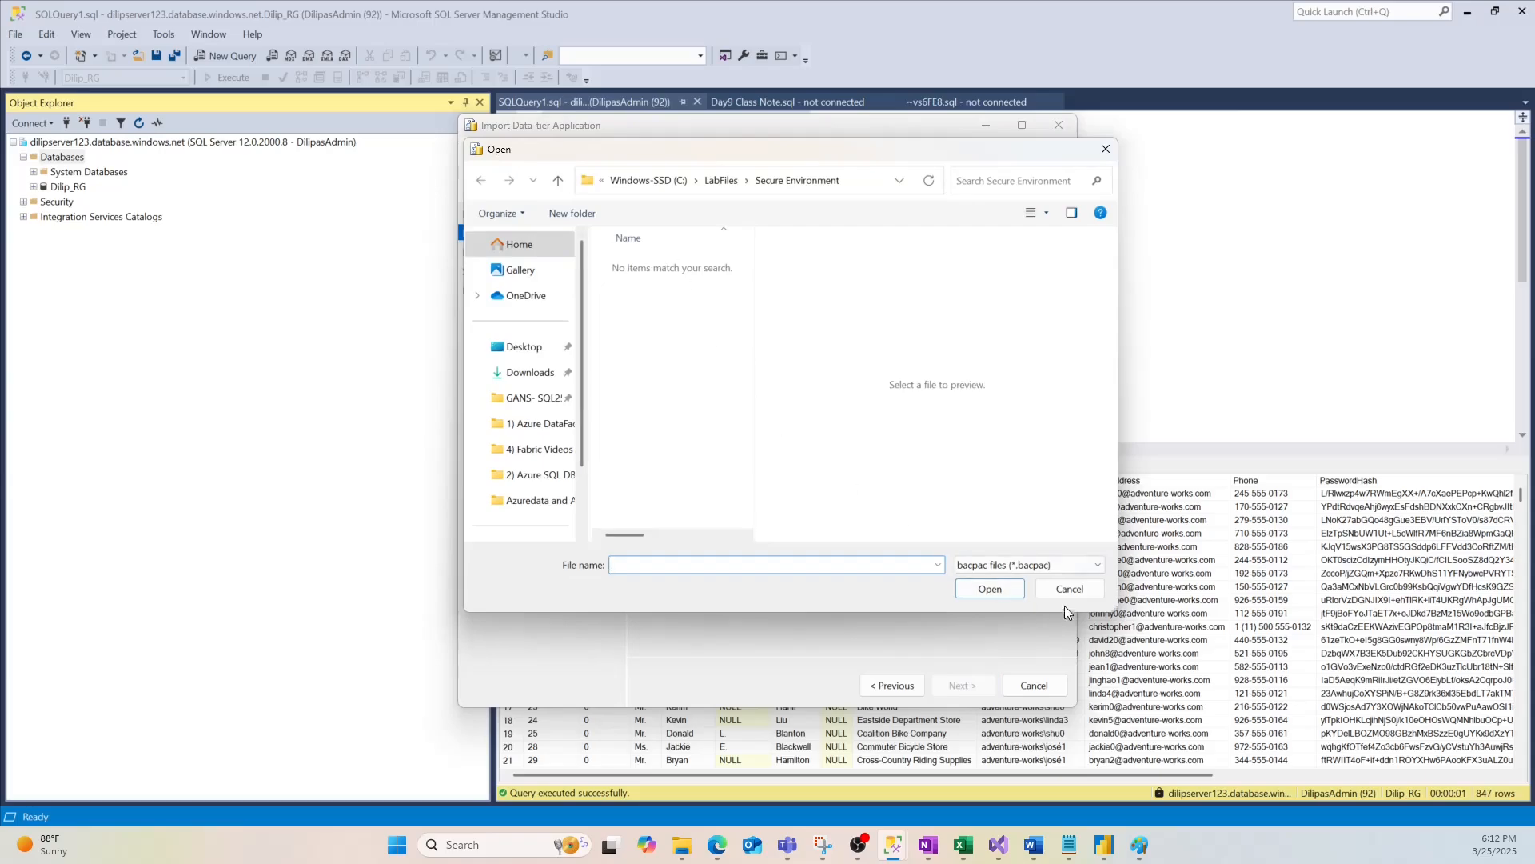
click(1034, 565)
click(1010, 585)
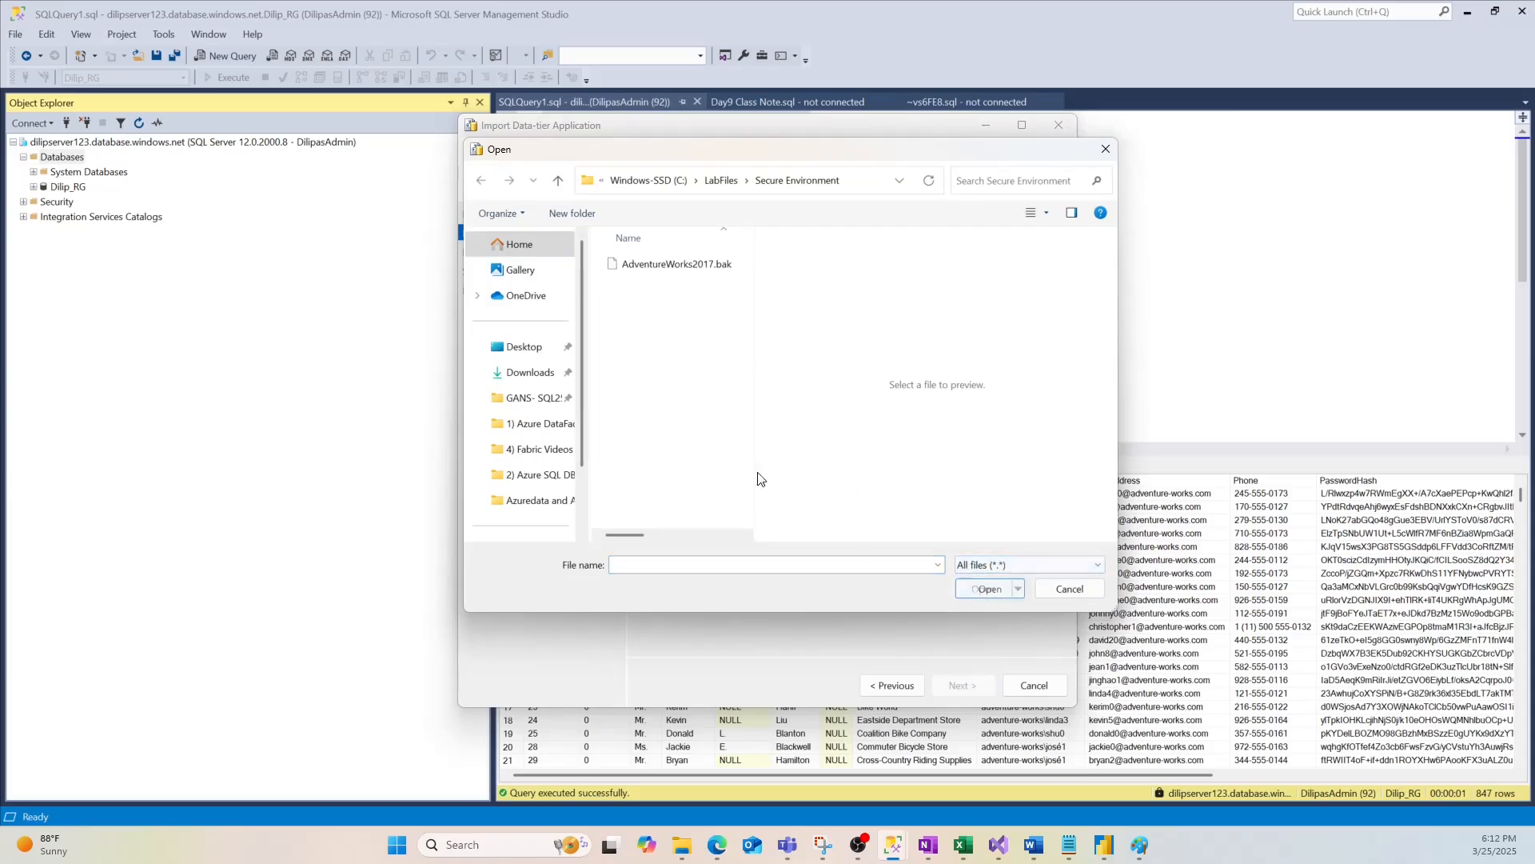
click(680, 267)
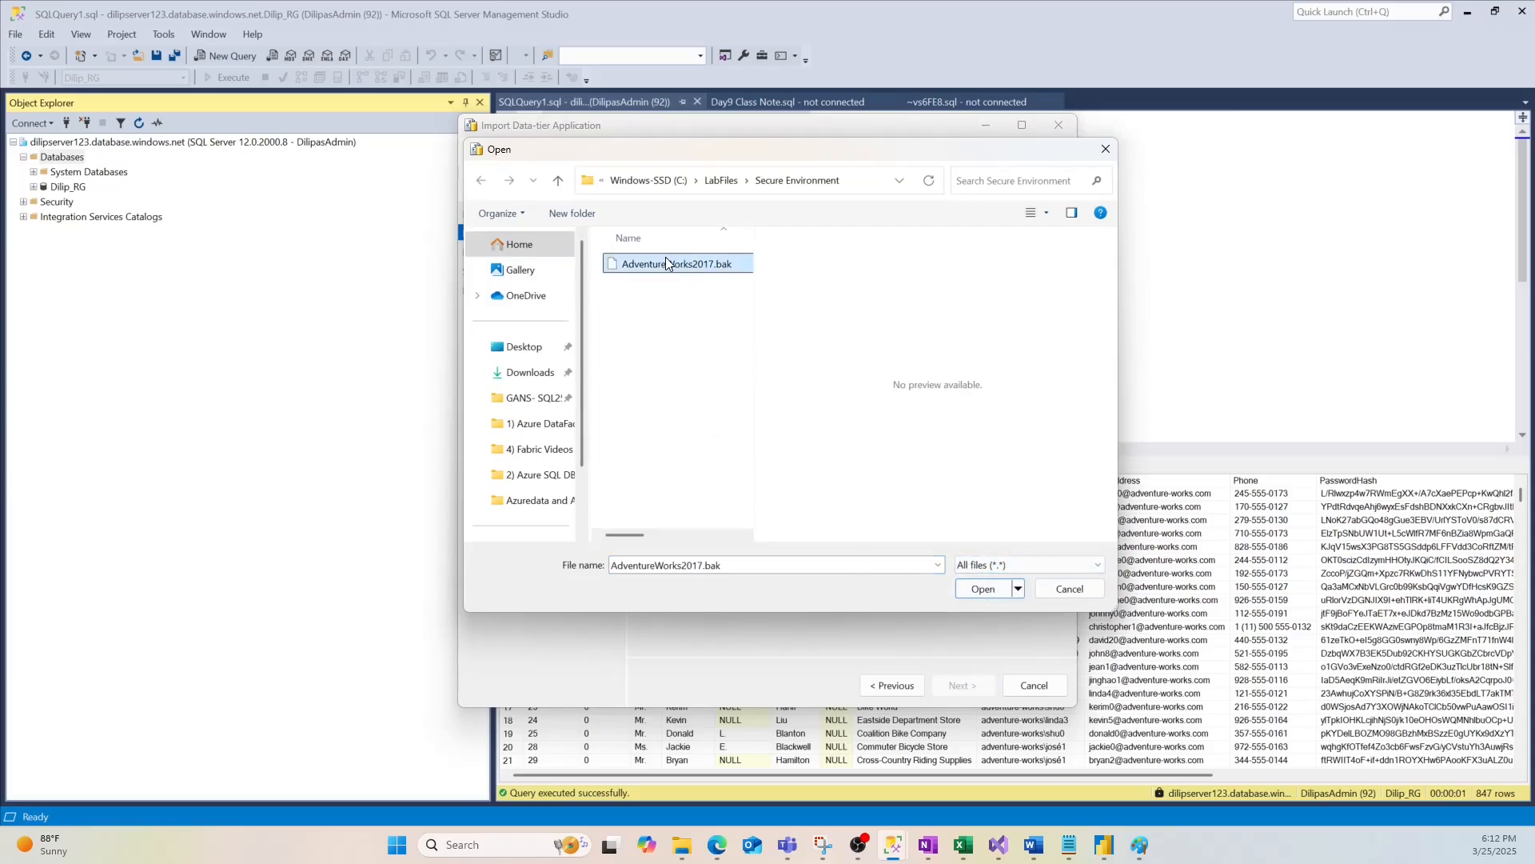
click(1103, 152)
Switch between the open windows using the taskbar previews
mouse_move(682, 853)
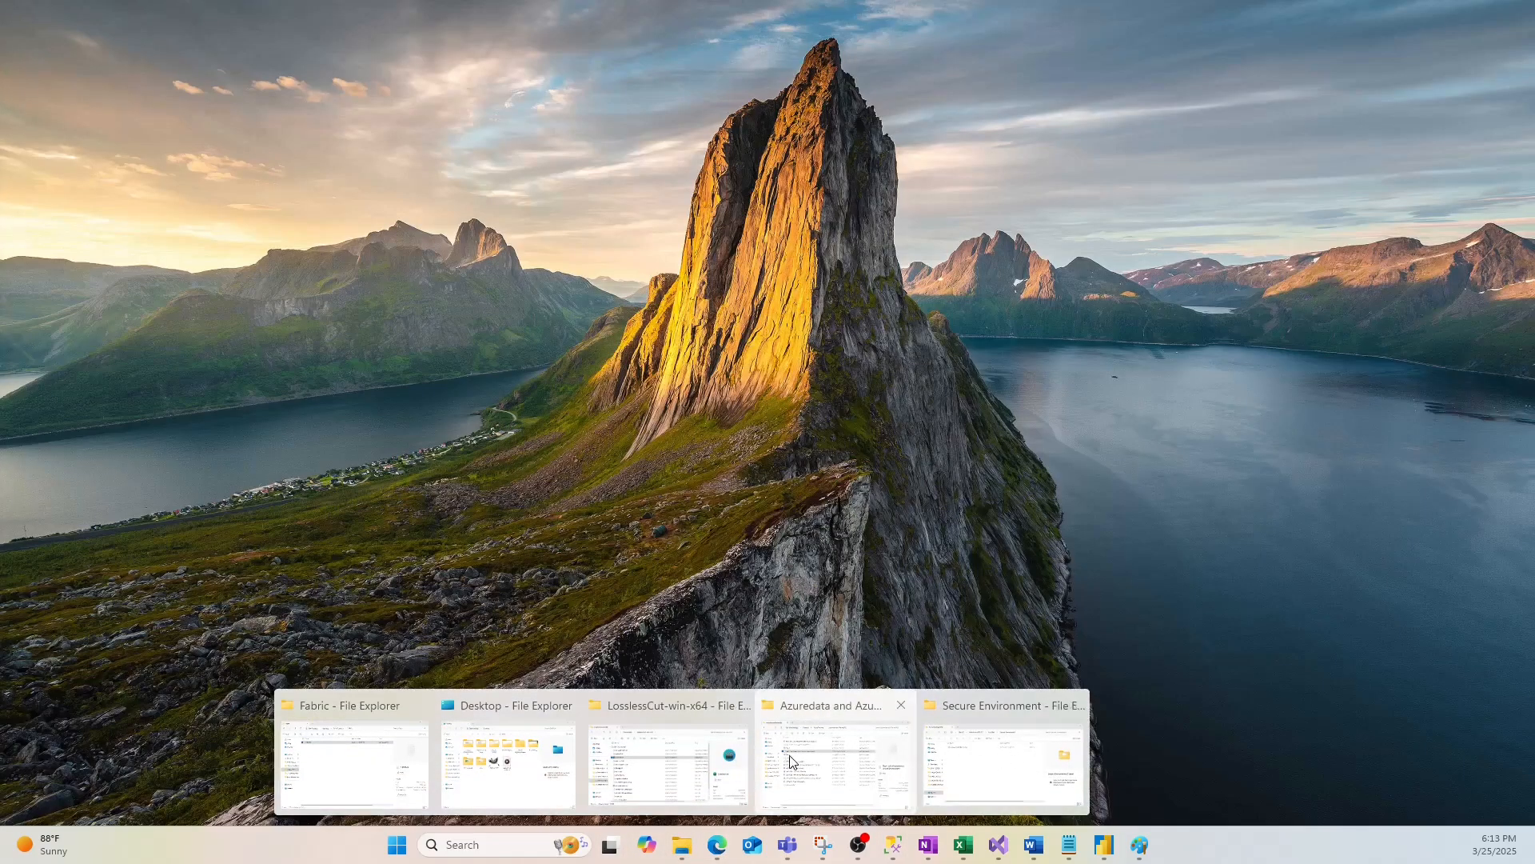
mouse_move(678, 773)
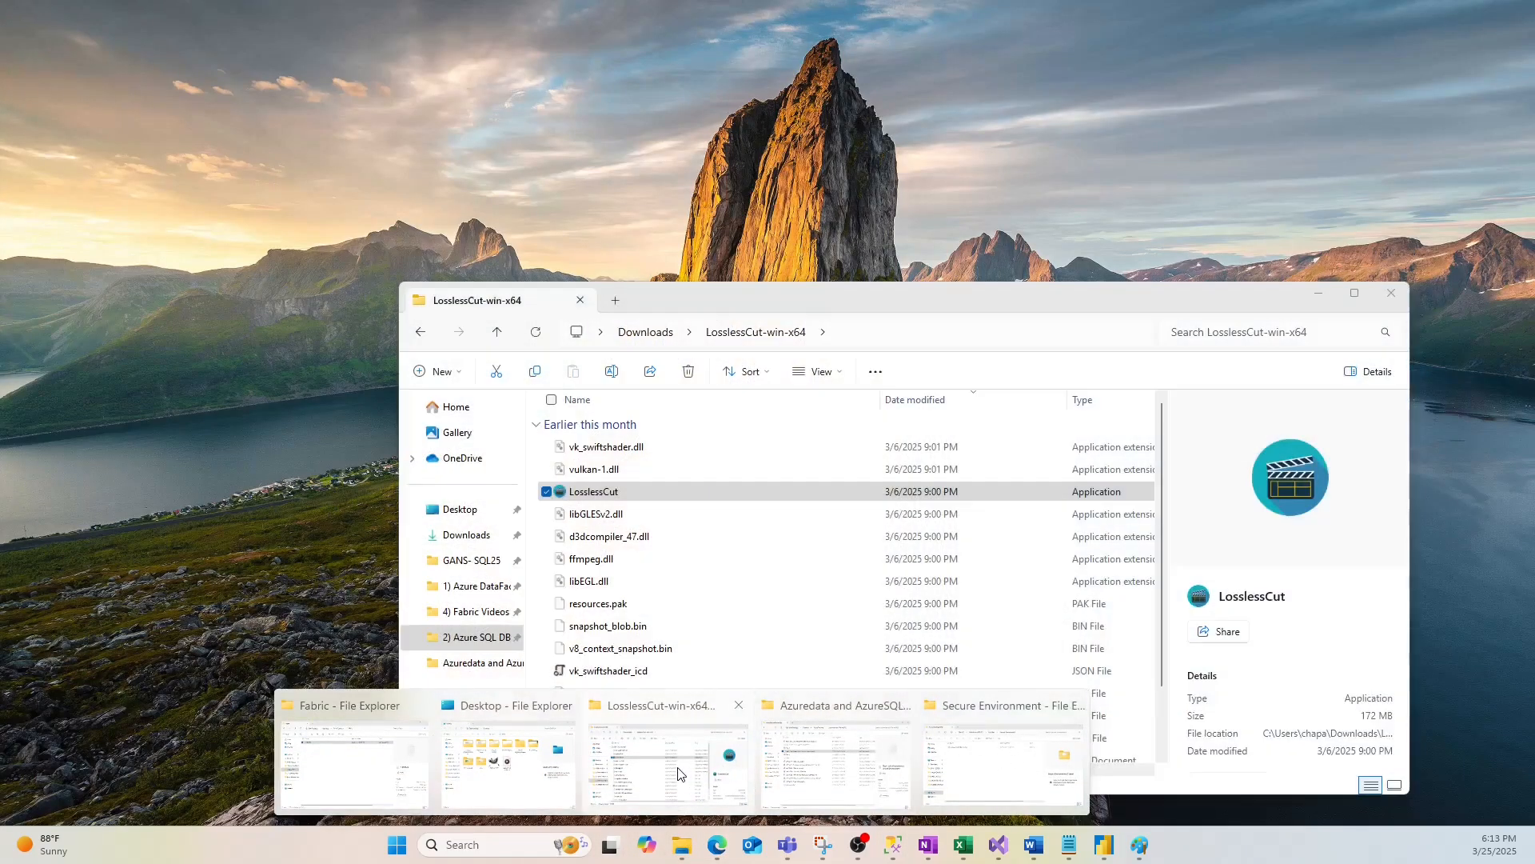
click(833, 769)
mouse_move(675, 844)
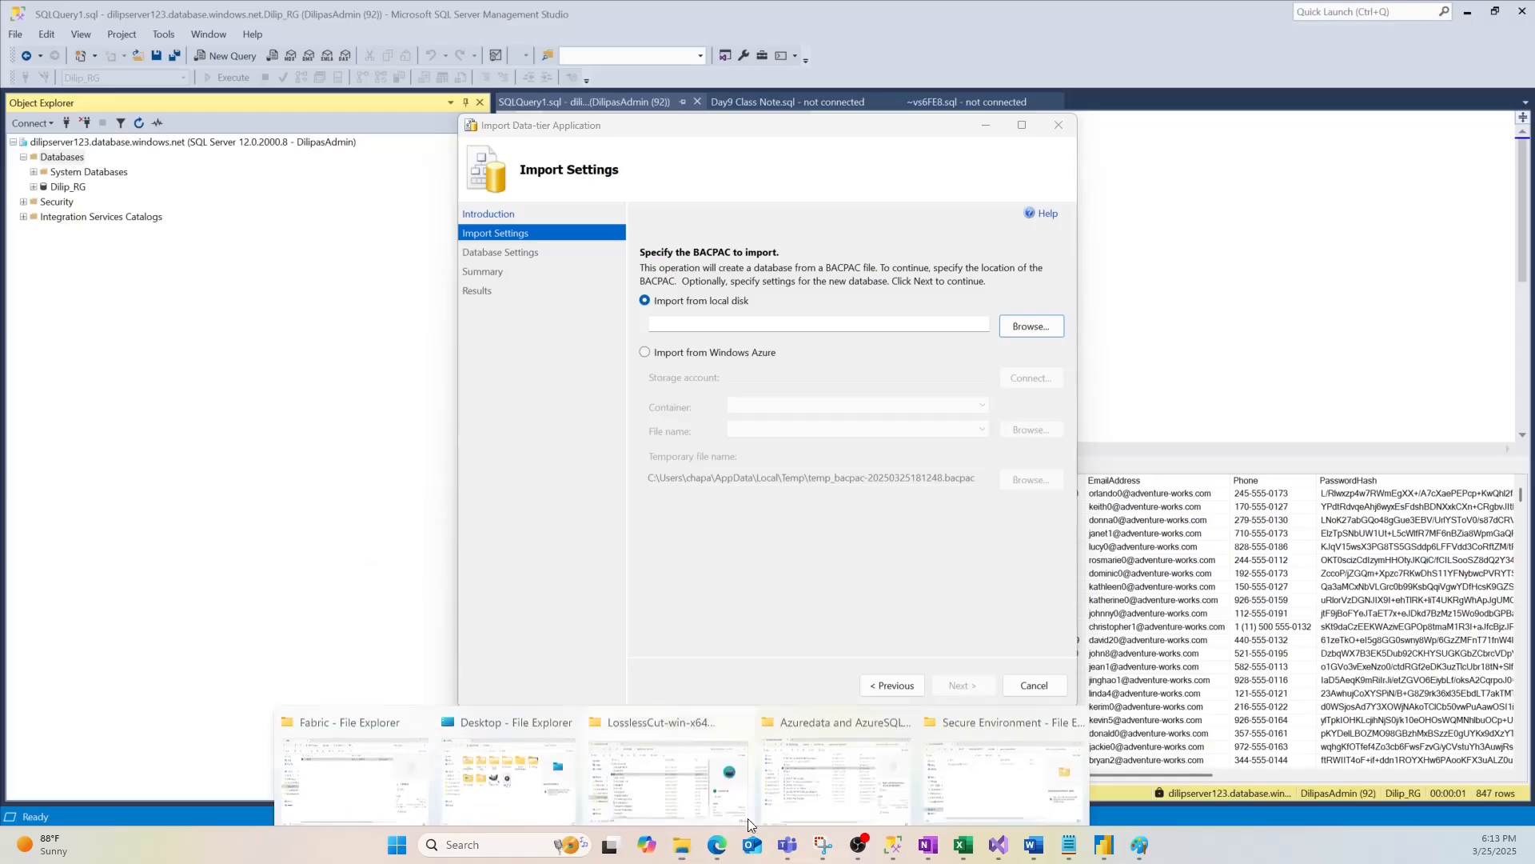
click(1005, 758)
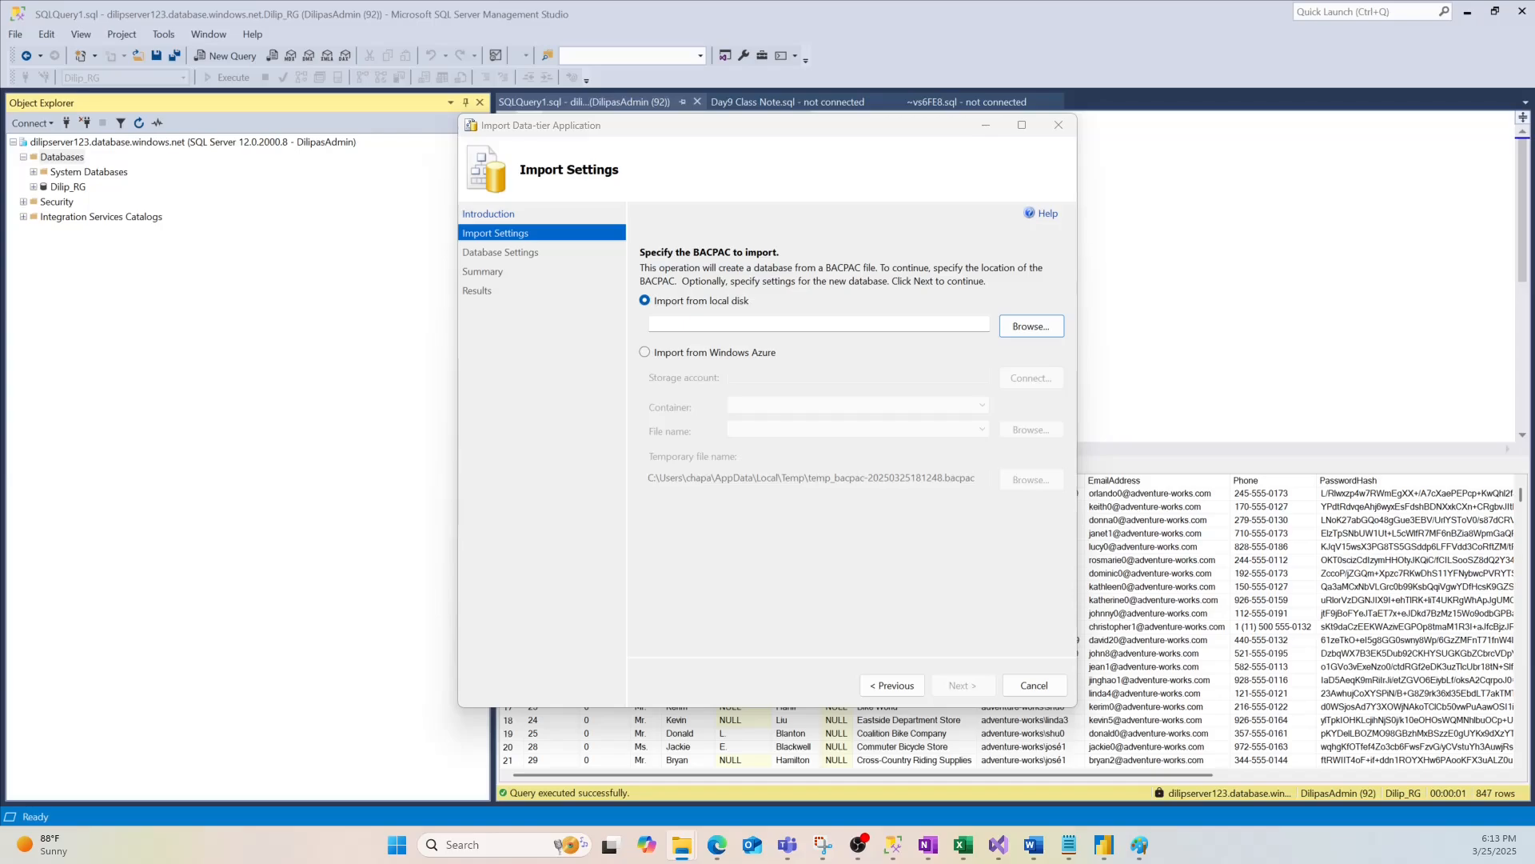
Import AdventureWorksLT.bacpac with default settings and close the wizard once it reports Success
click(1031, 326)
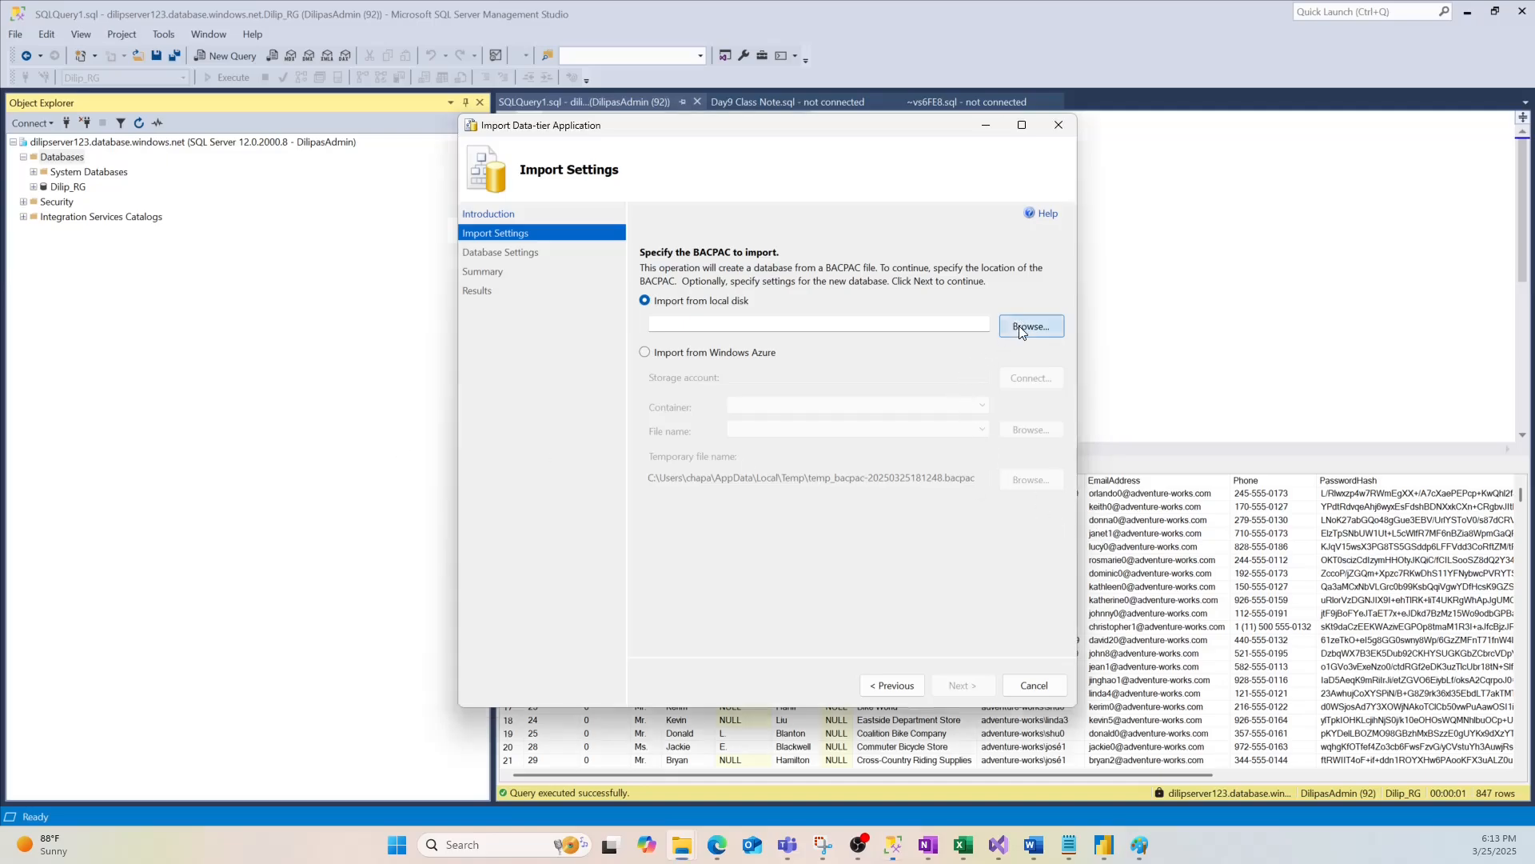
click(688, 266)
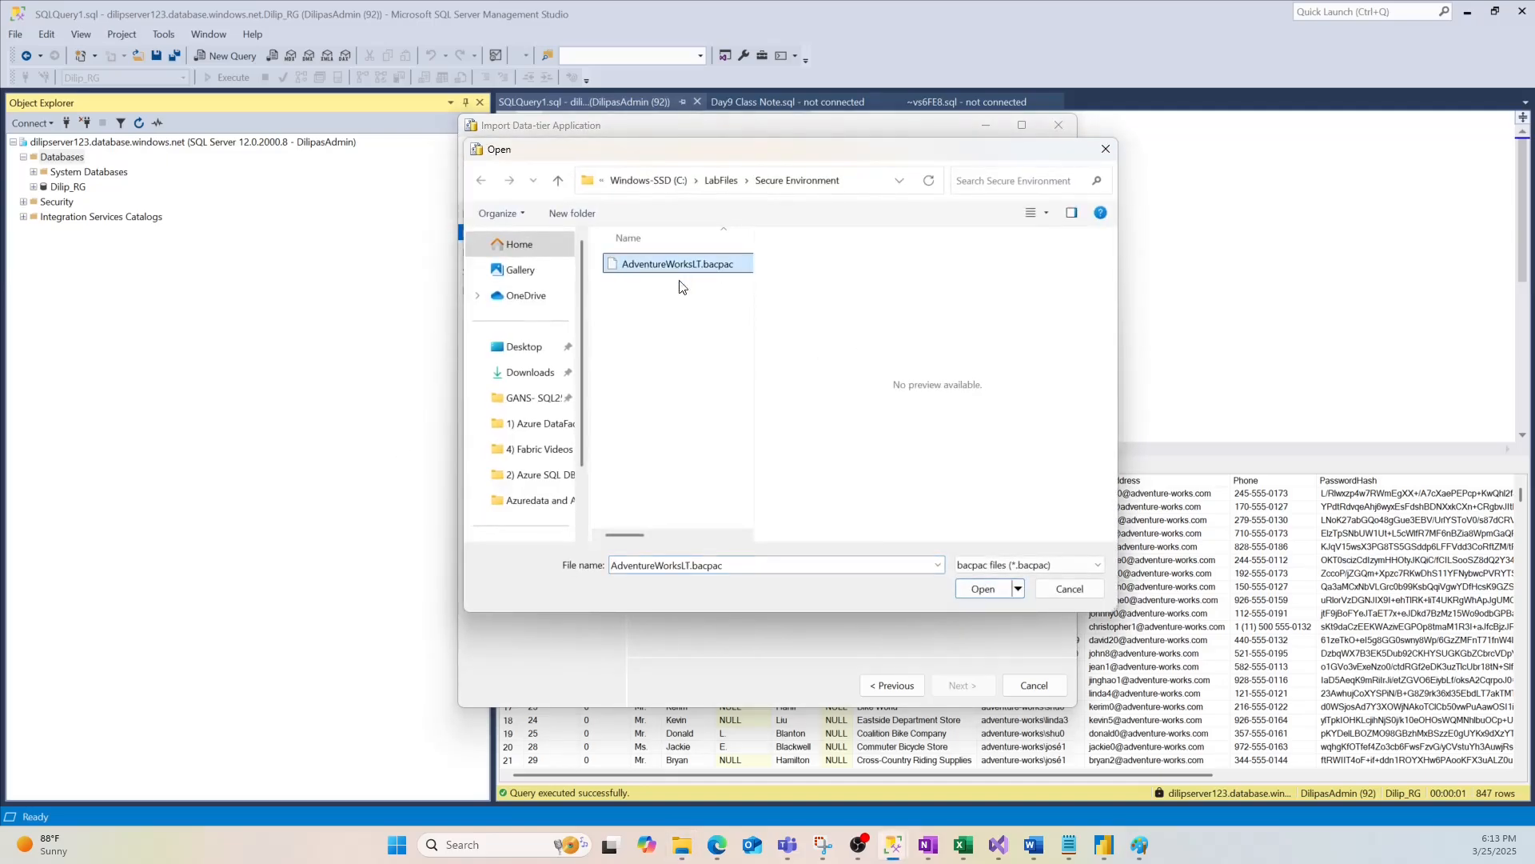
click(984, 591)
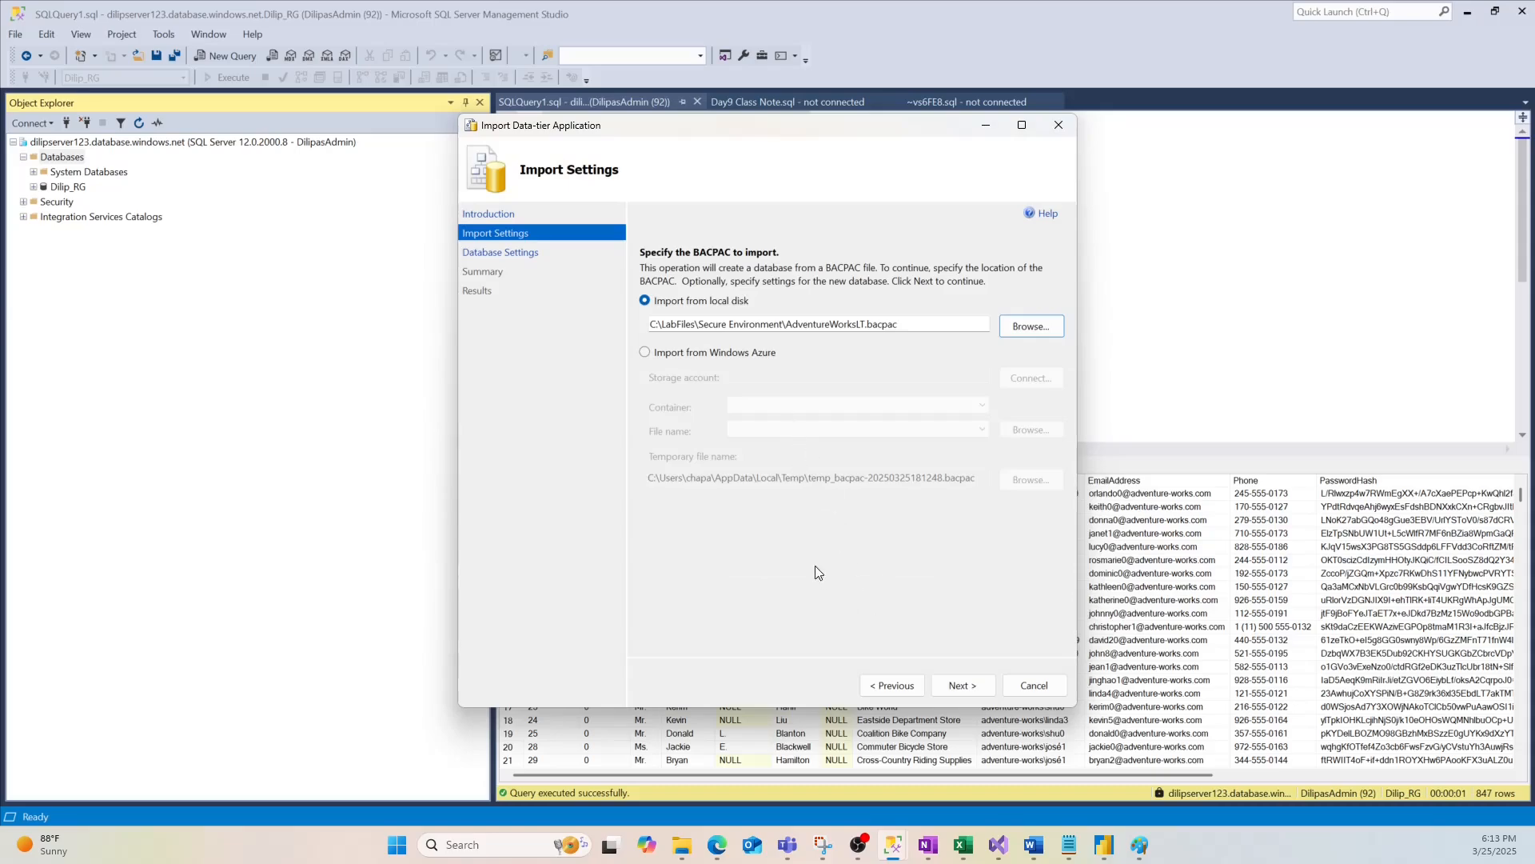
click(963, 685)
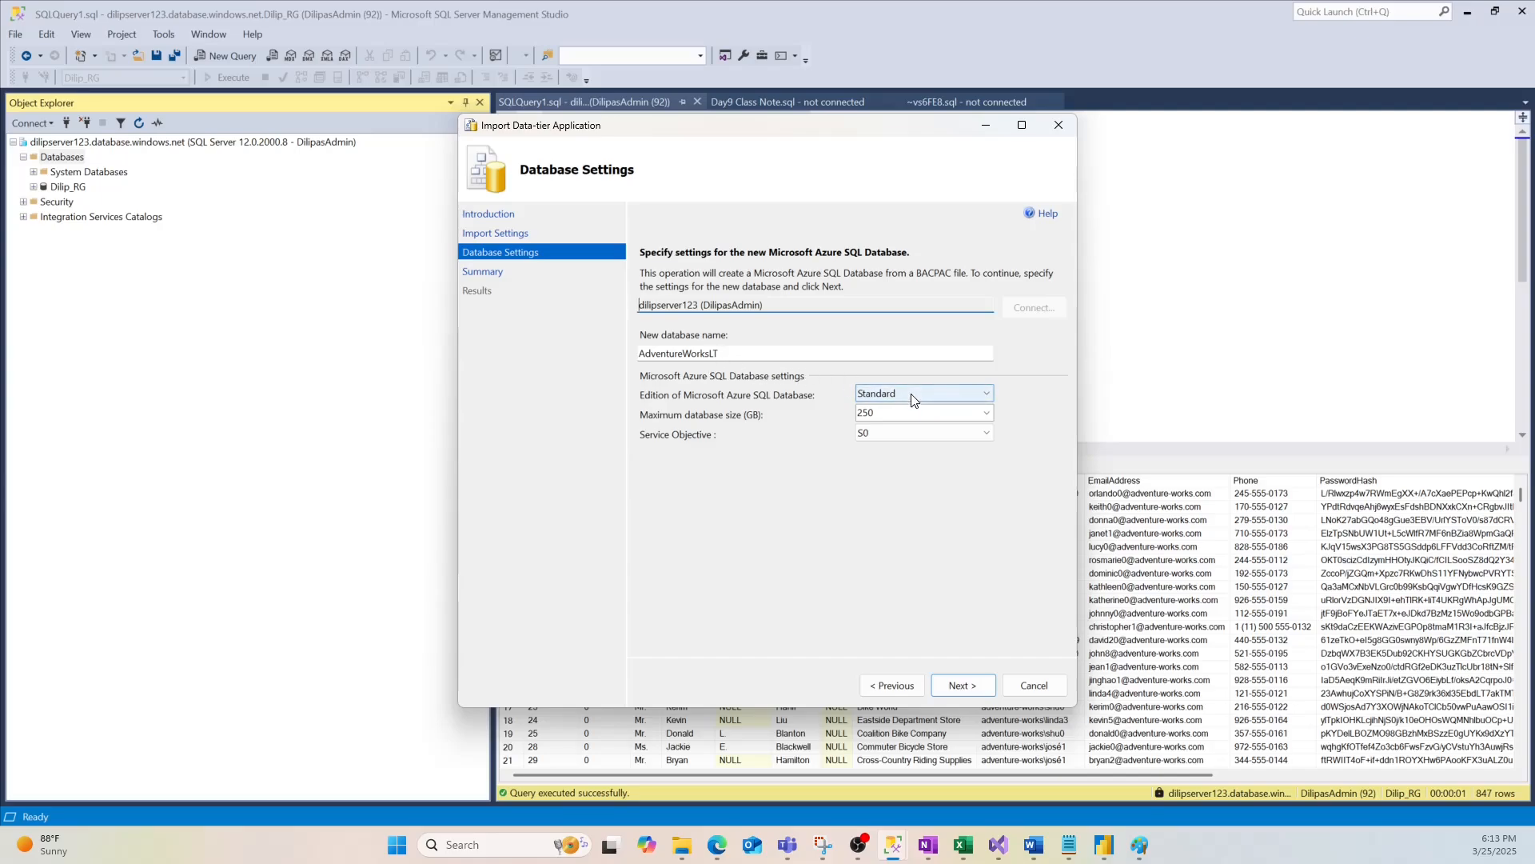
click(963, 685)
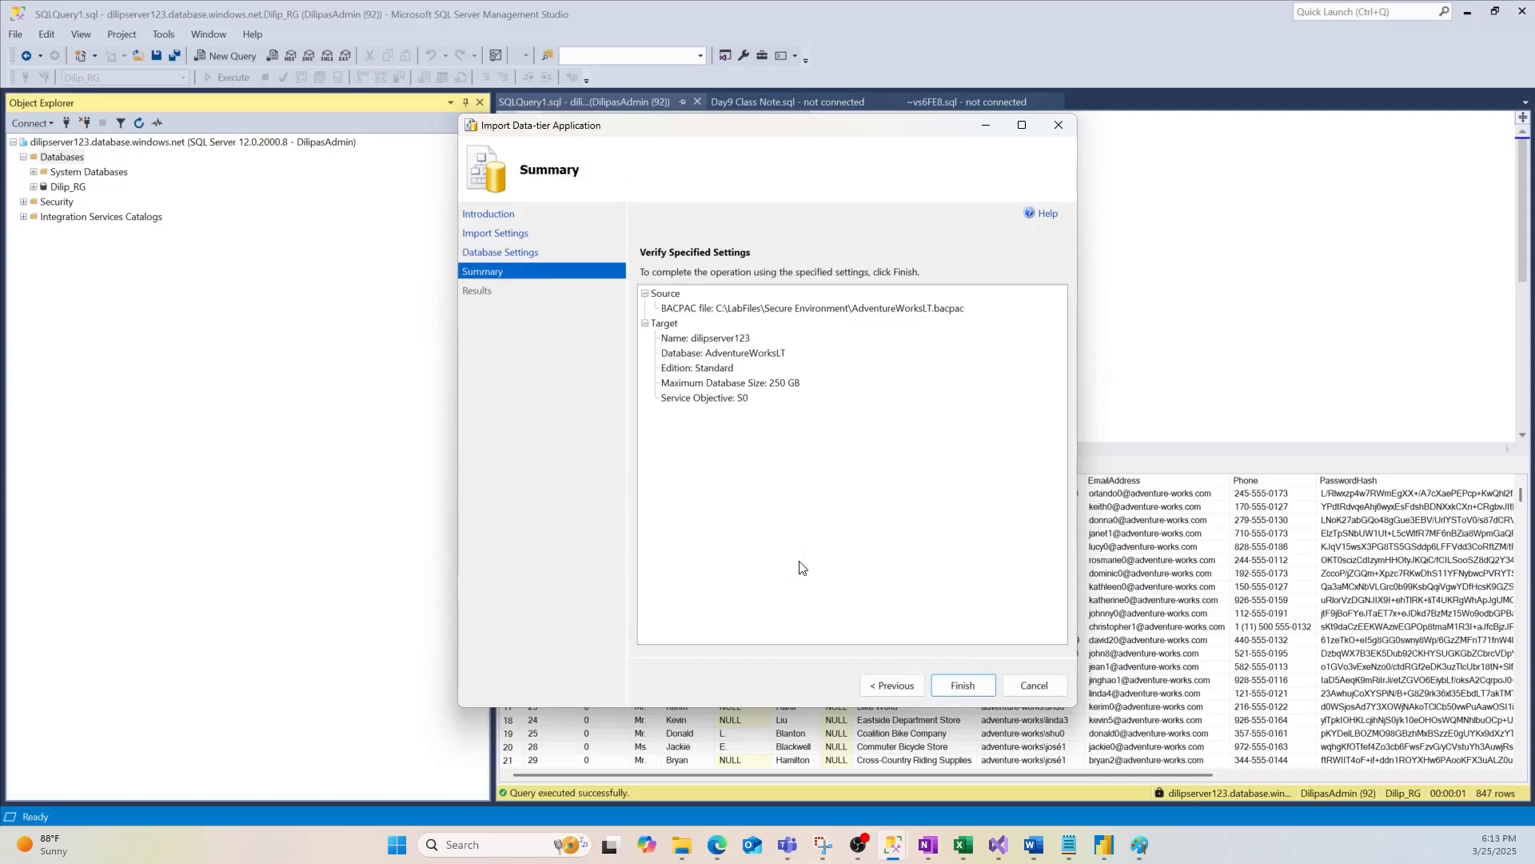
click(947, 686)
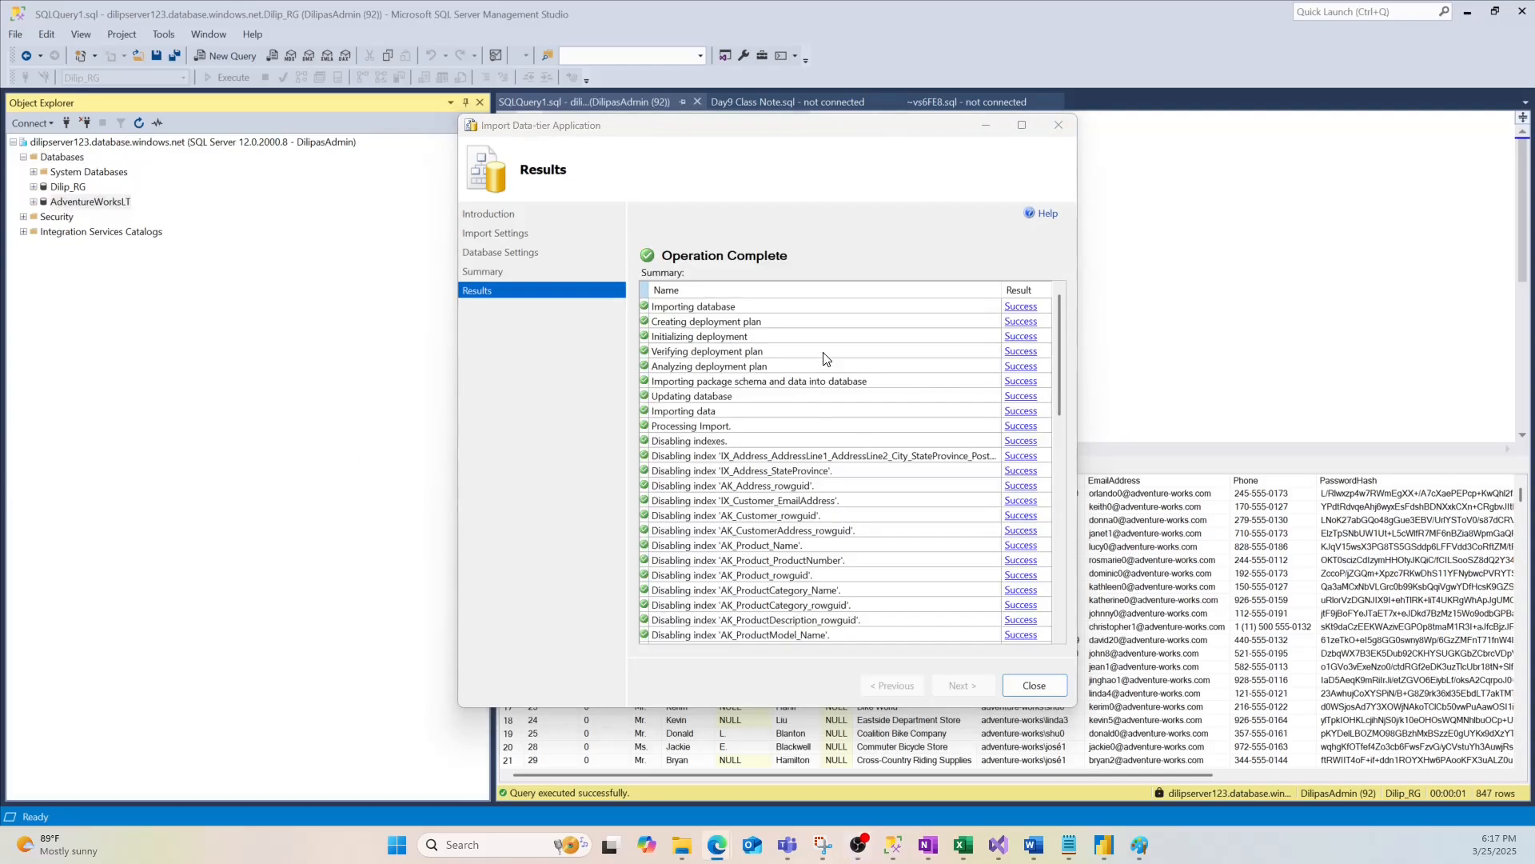
drag(1059, 351, 891, 366)
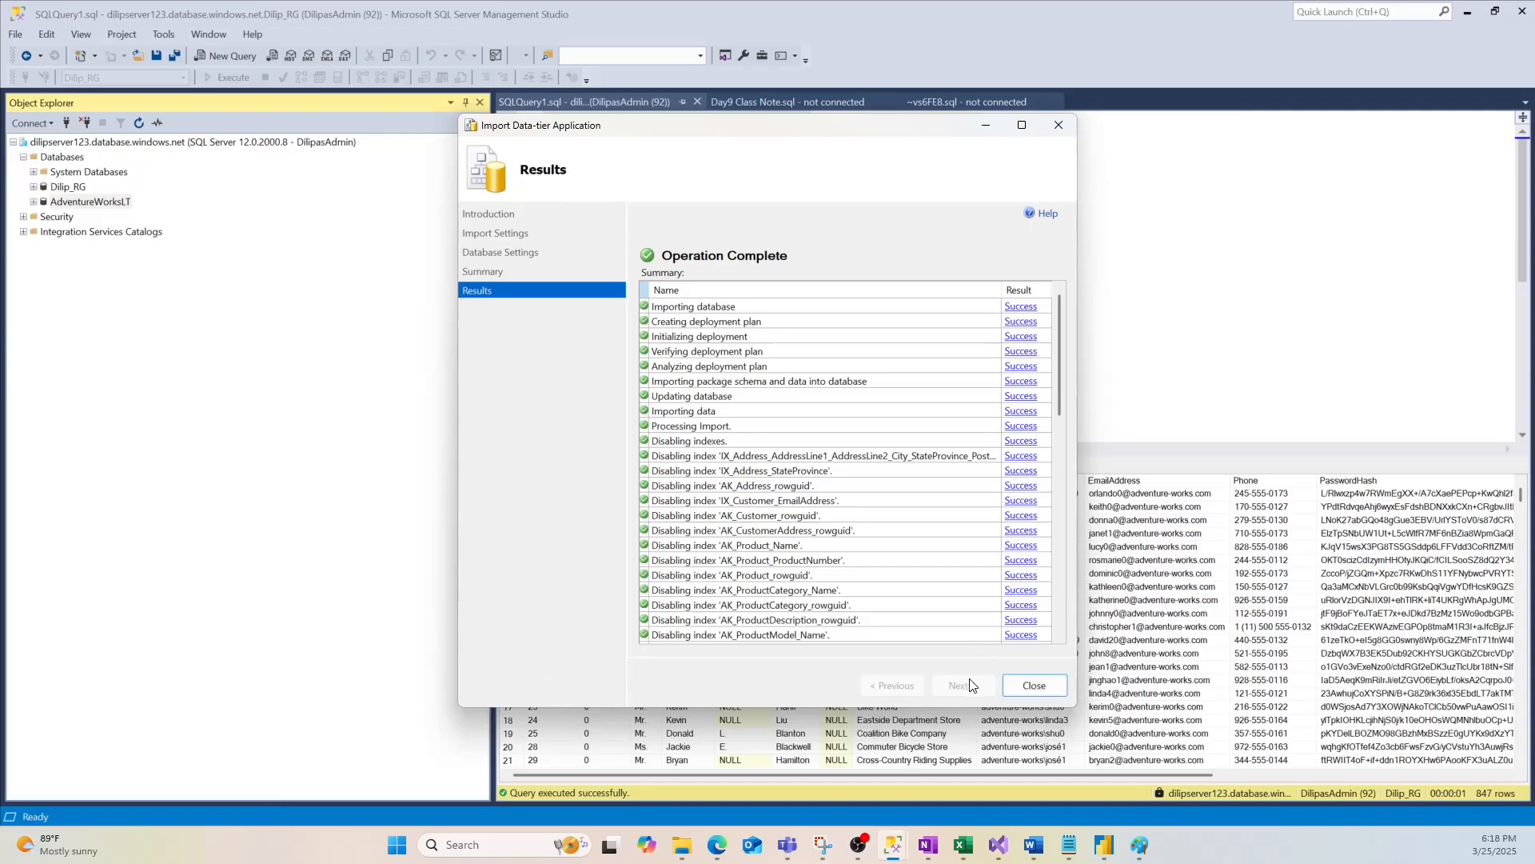
click(1032, 686)
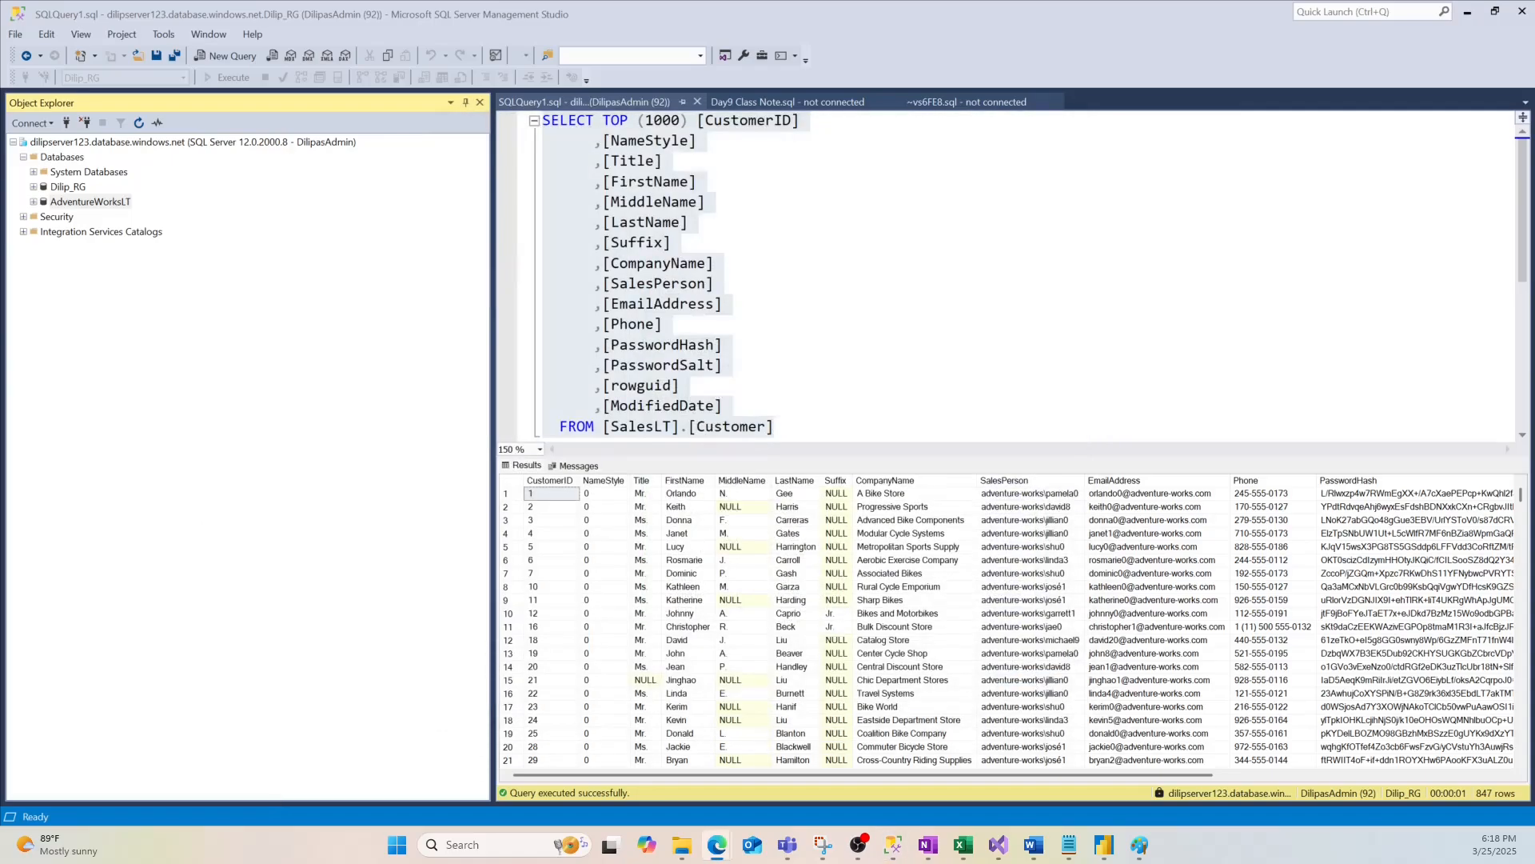
Expand the AdventureWorksLT database and open a new query window on it
click(88, 205)
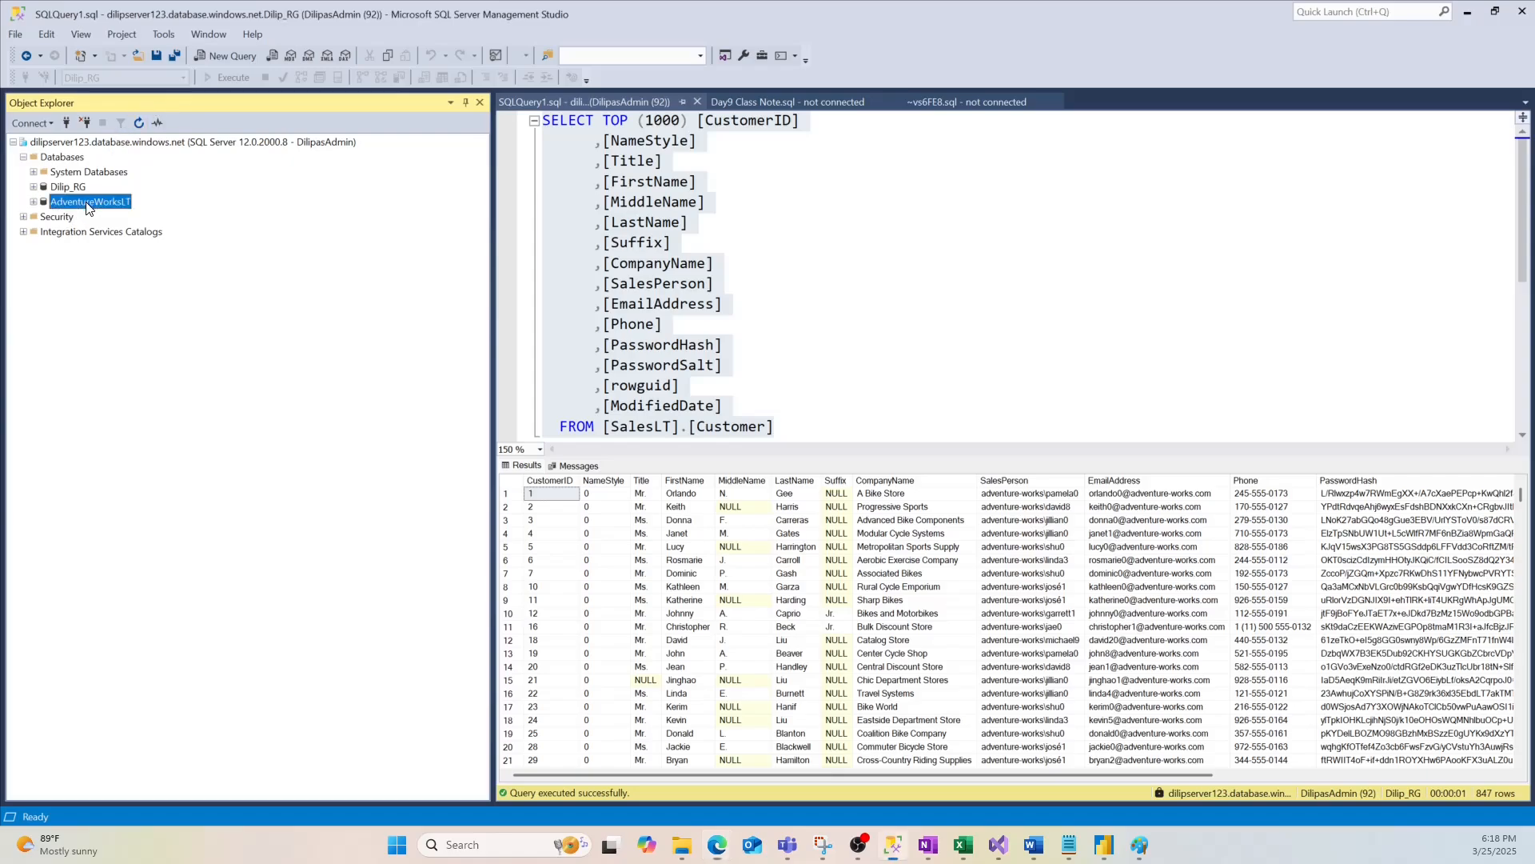
click(33, 201)
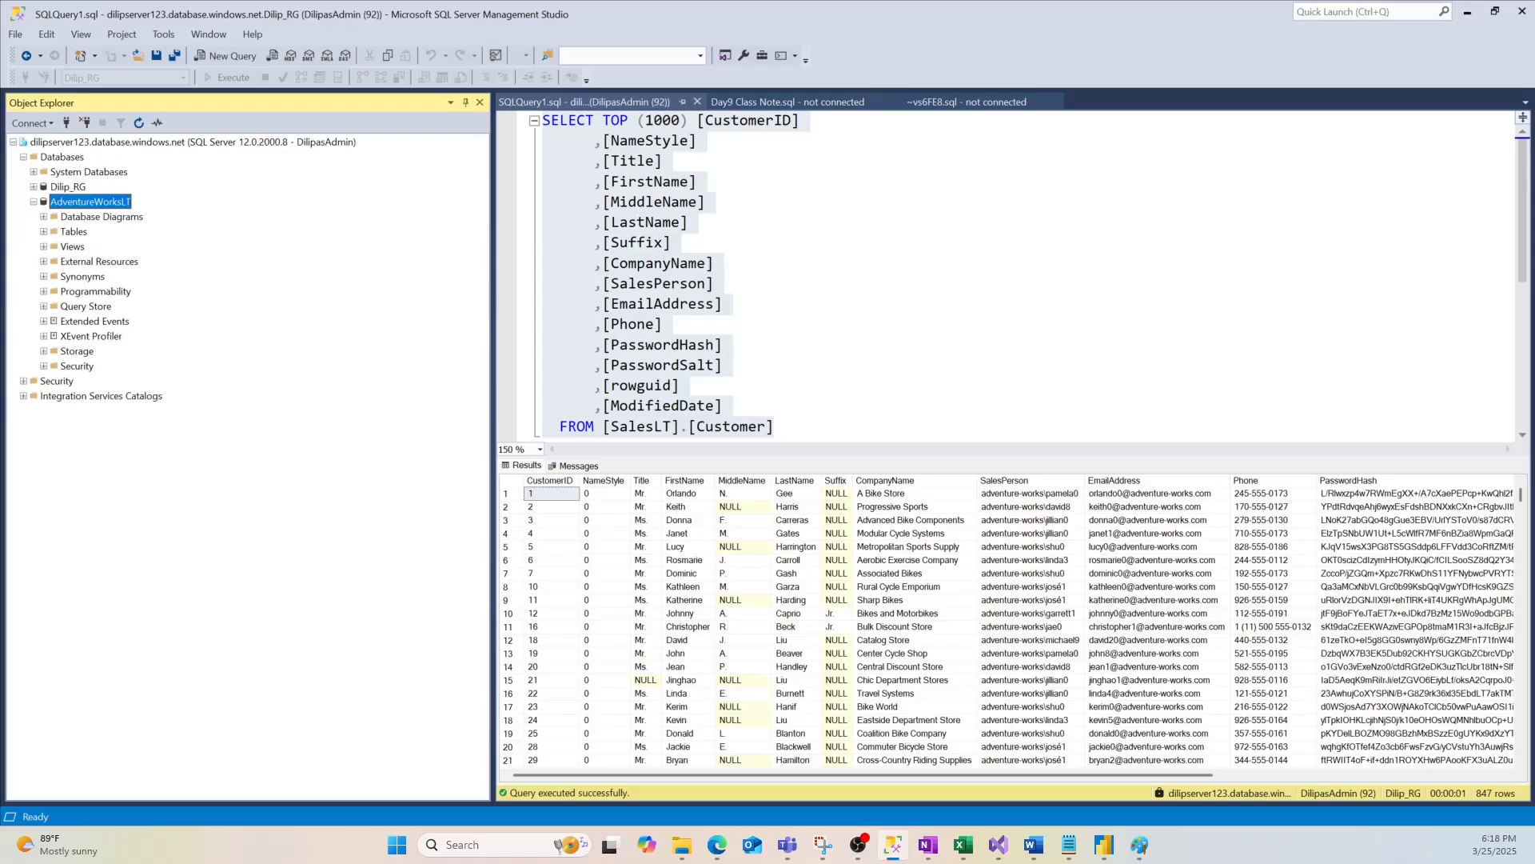
right_click(108, 205)
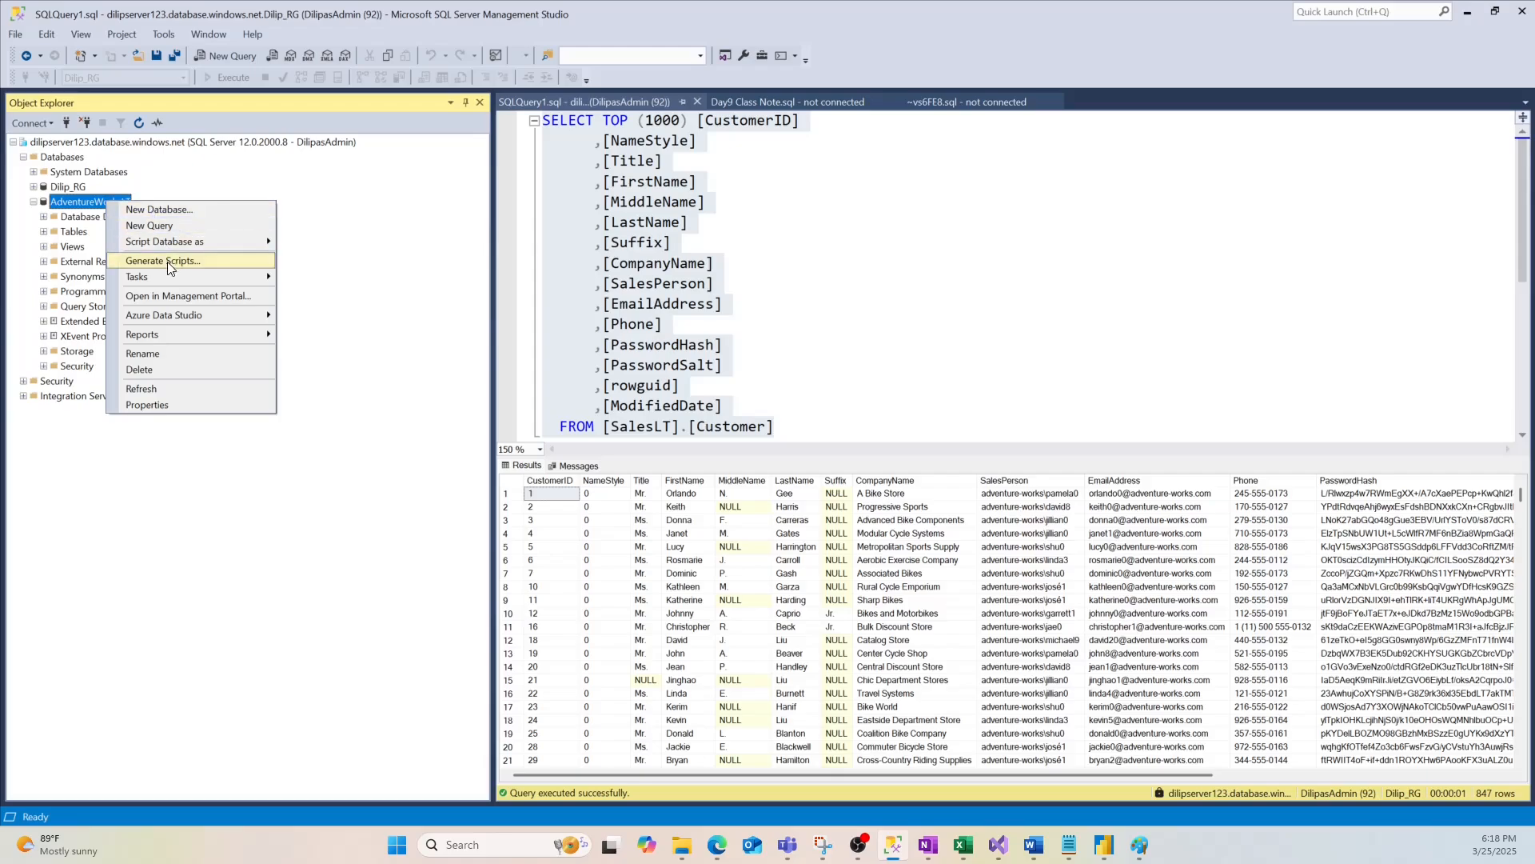
mouse_move(159, 280)
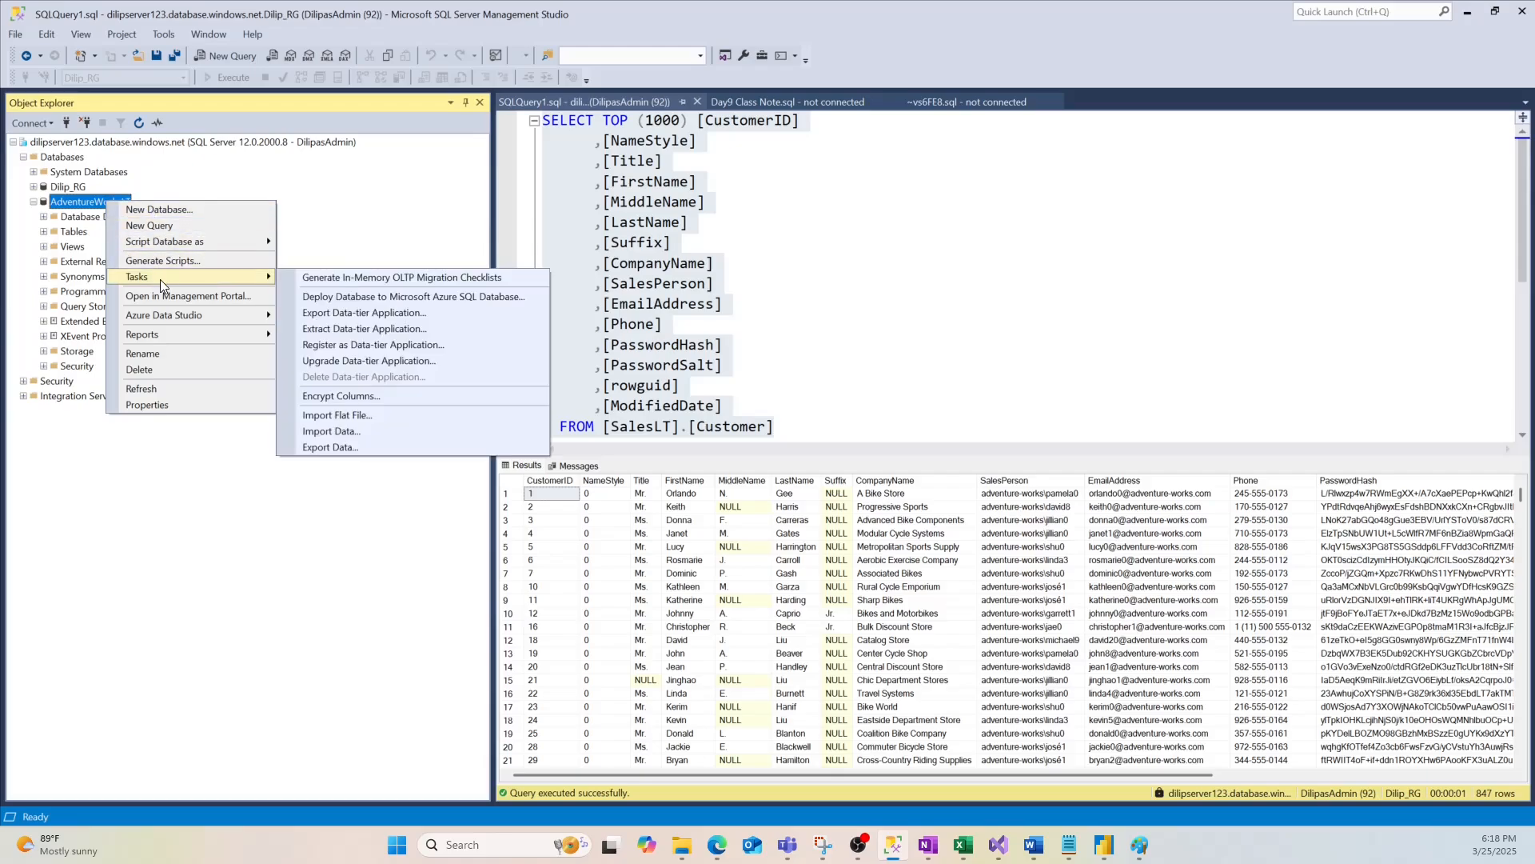
click(156, 226)
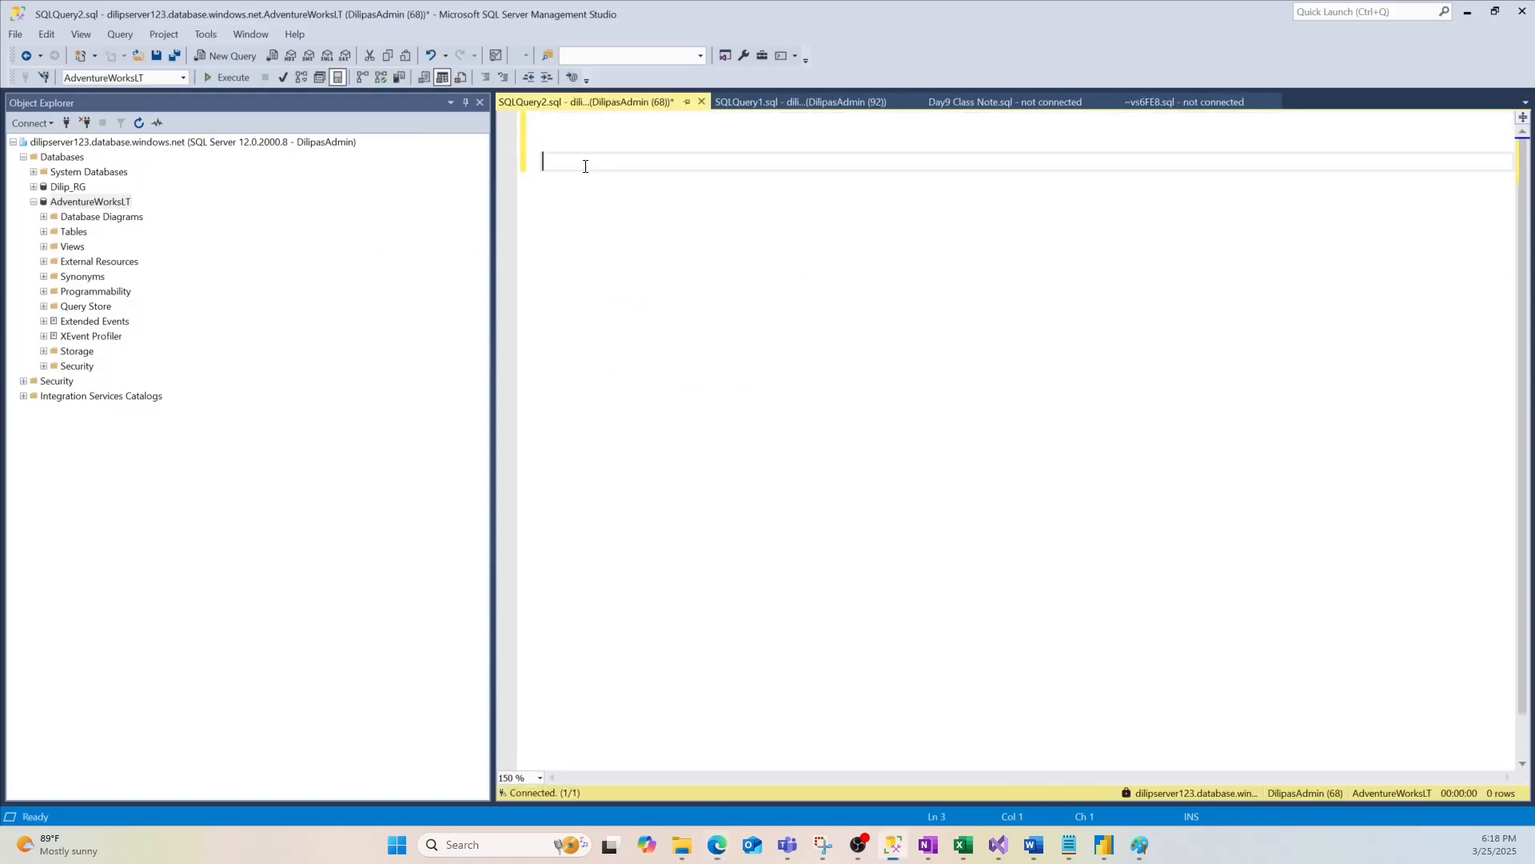
Paste the sp_set_database_firewall_rule script for AWFirewallRule and select its start IP value
text(EXECUTE sp_set_database_firewall_rule          @name = N'AWFirewallRule',          @start_ip_address = '000.000.000.00',          @end_ip_address = '000.000.000.00')
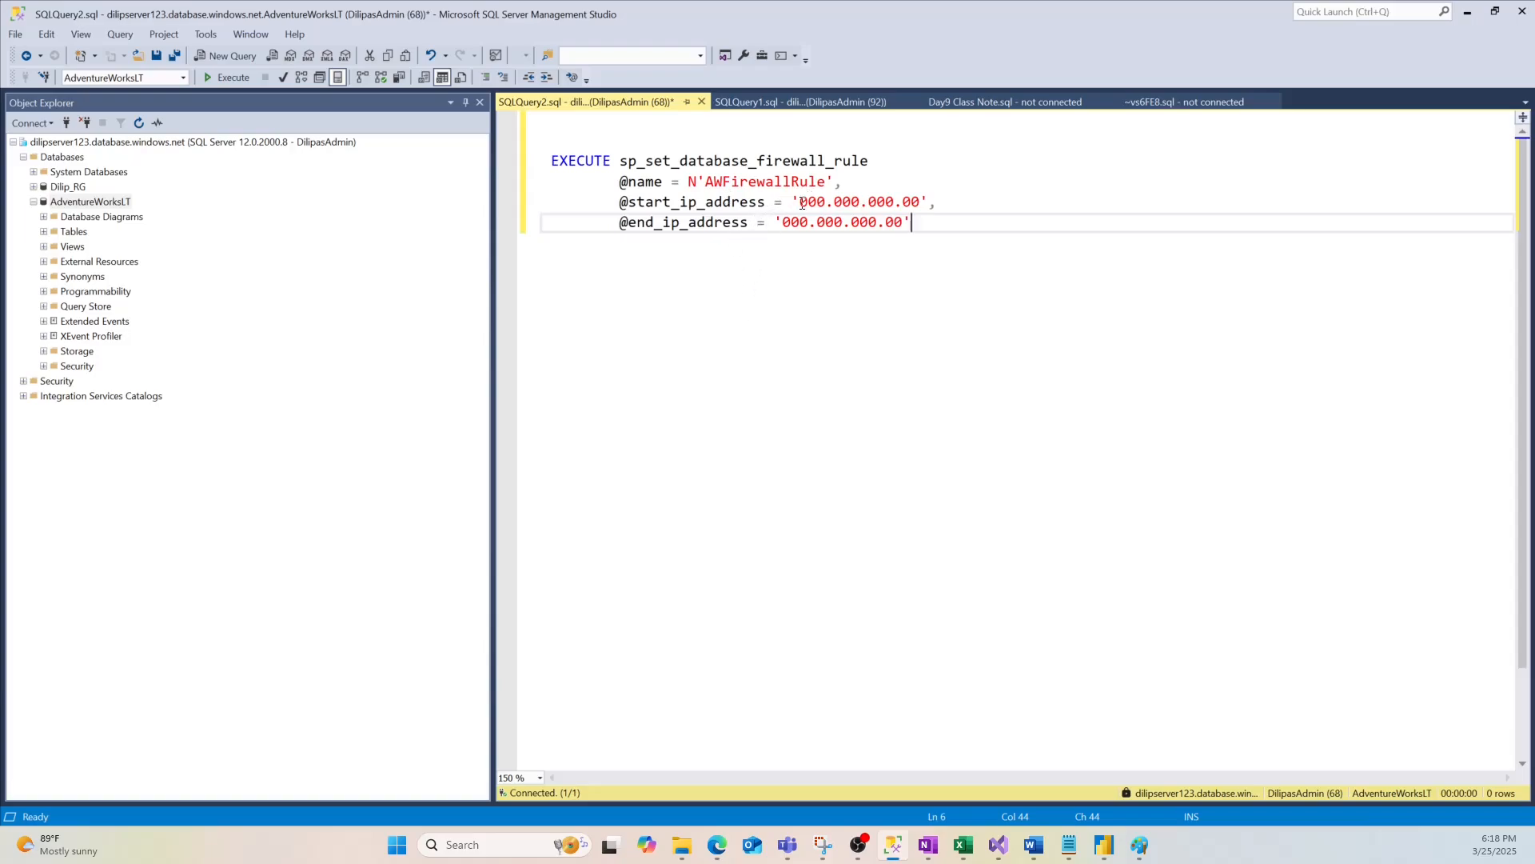
drag(801, 203, 922, 201)
click(867, 222)
mouse_move(716, 845)
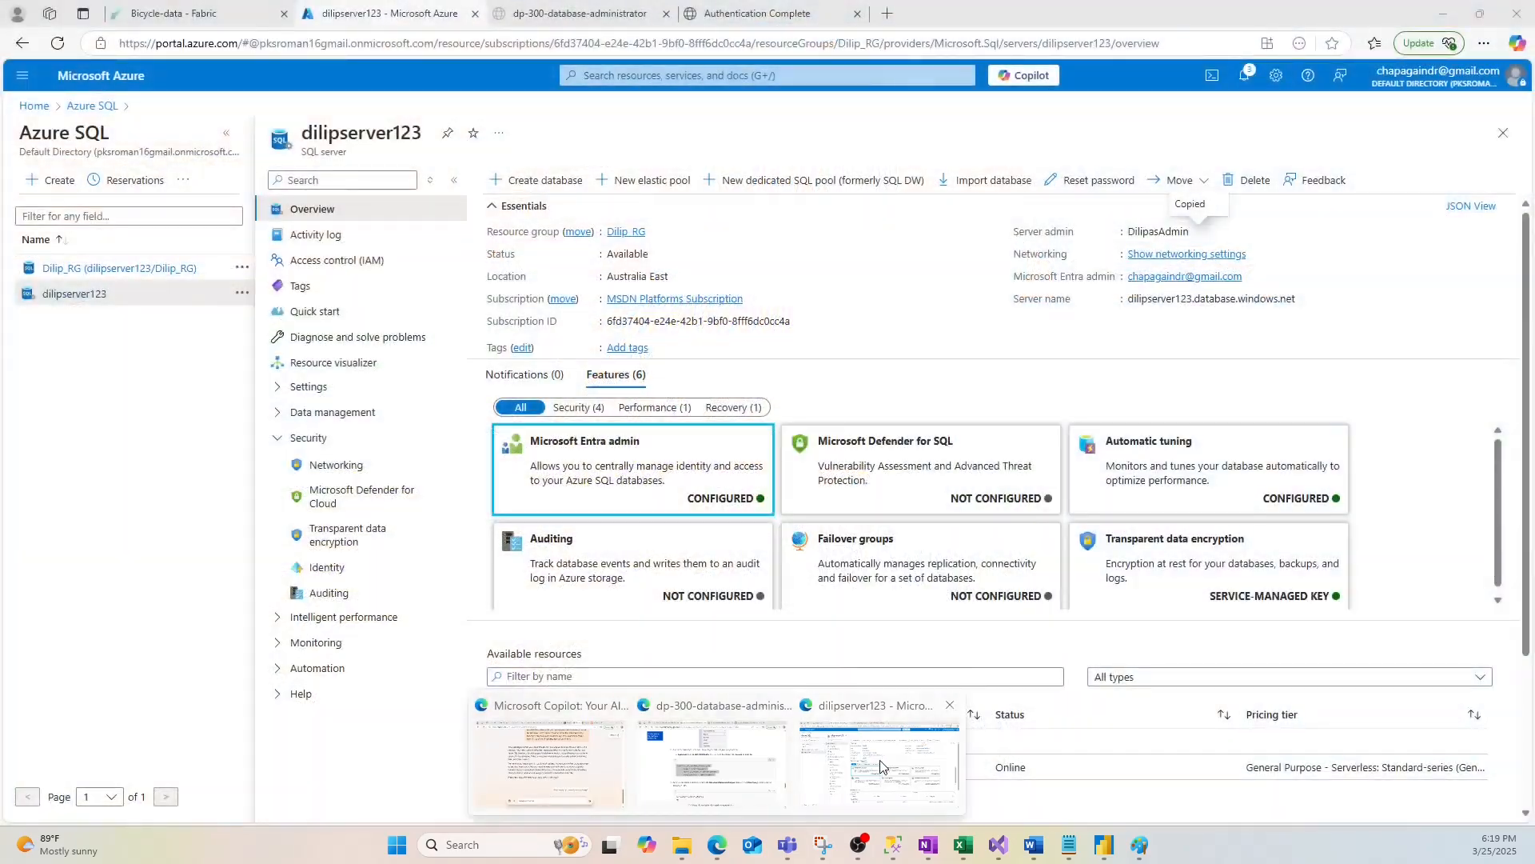
click(880, 766)
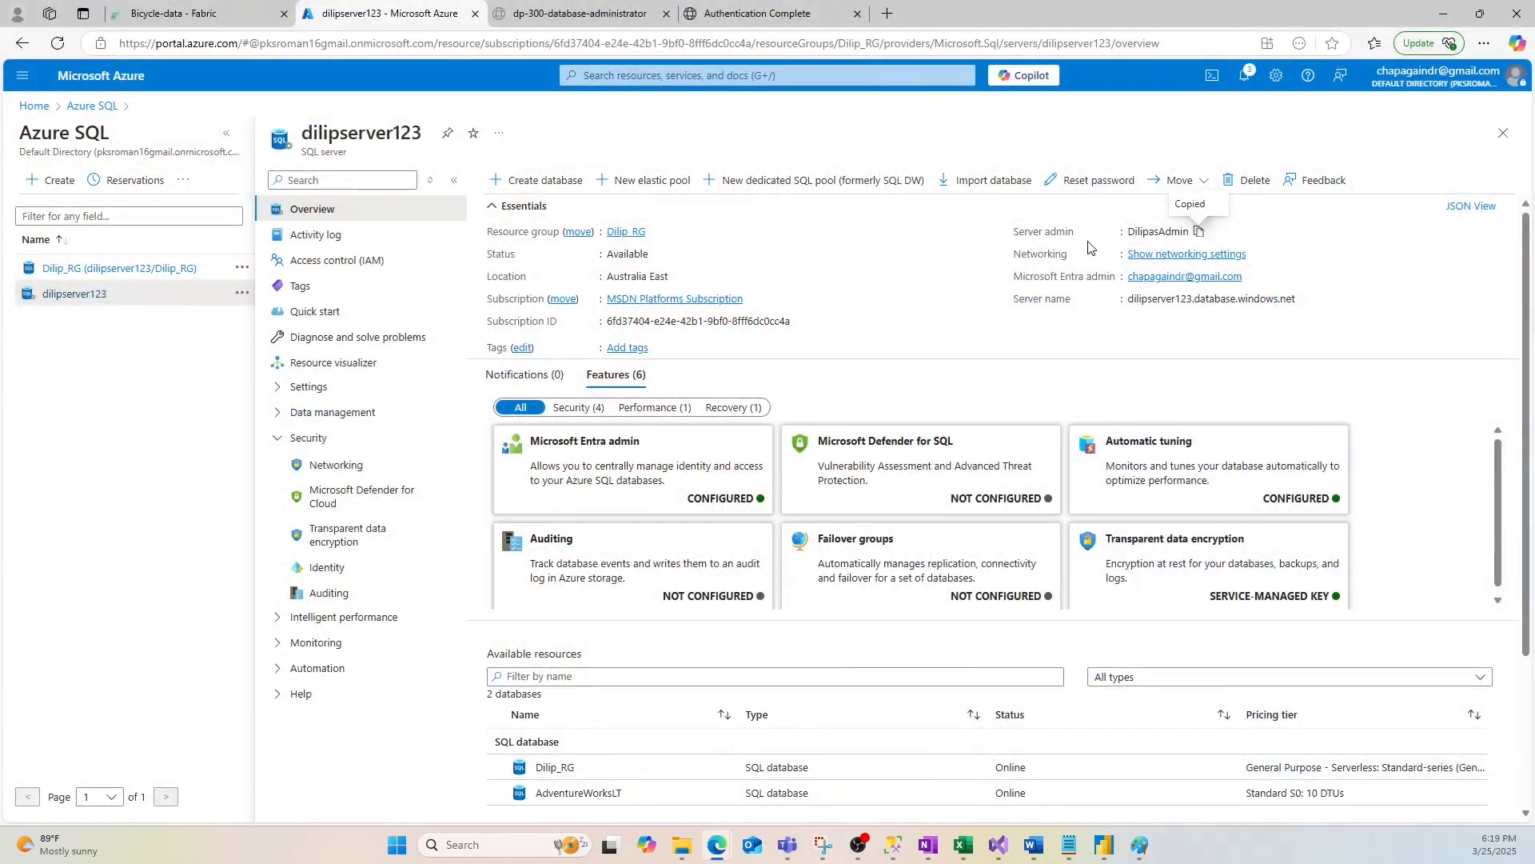
Copy client IP 104.15.135.91 from the server's networking firewall rule, then return to Management Studio
click(1170, 254)
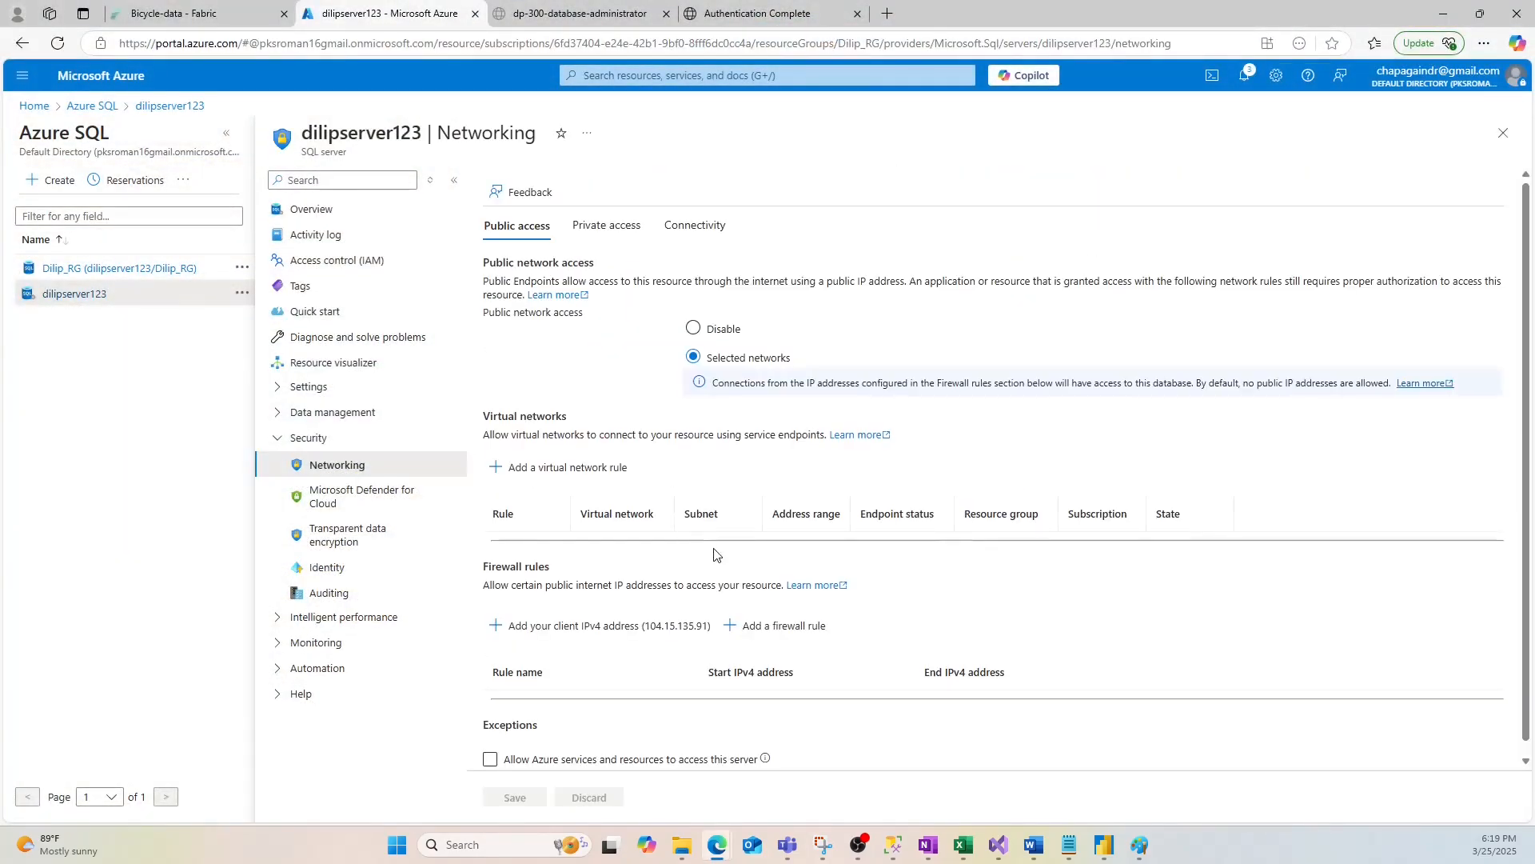
scroll(849, 668, down, 1)
drag(996, 671, 929, 680)
key(ctrl+c)
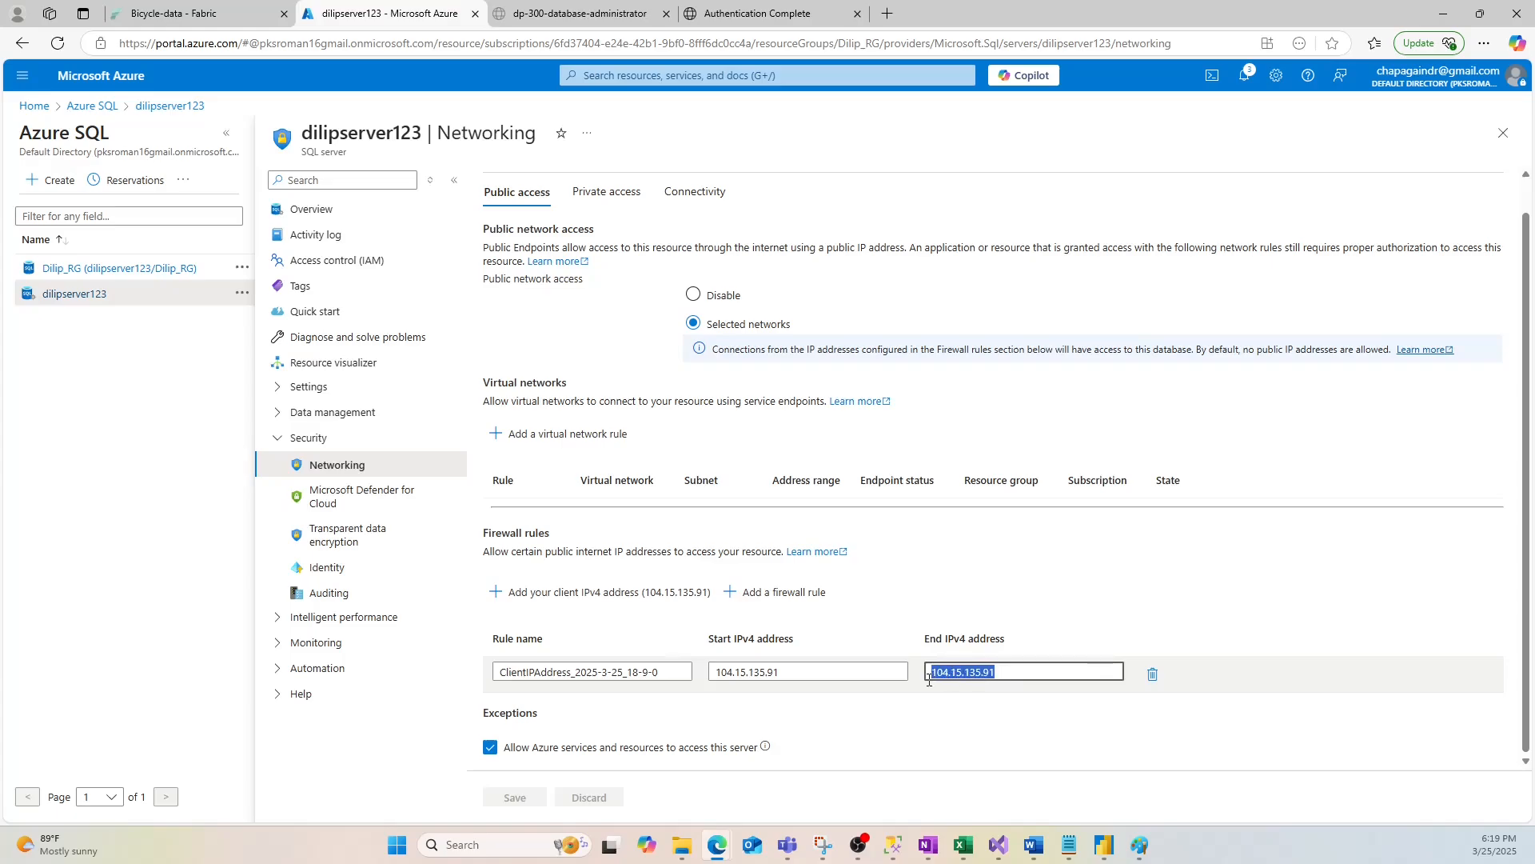
click(1062, 596)
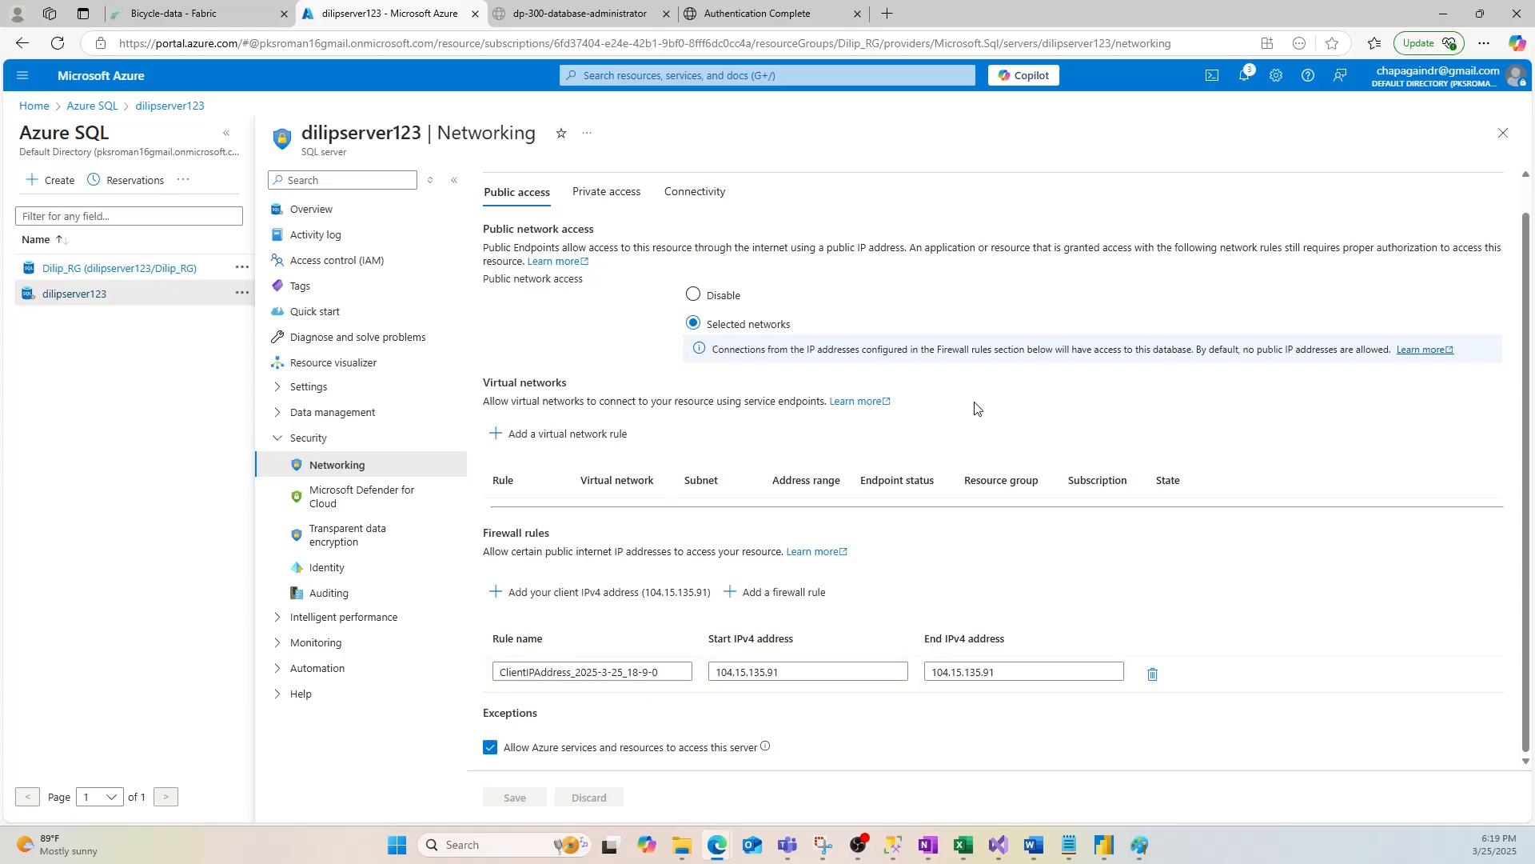
click(301, 210)
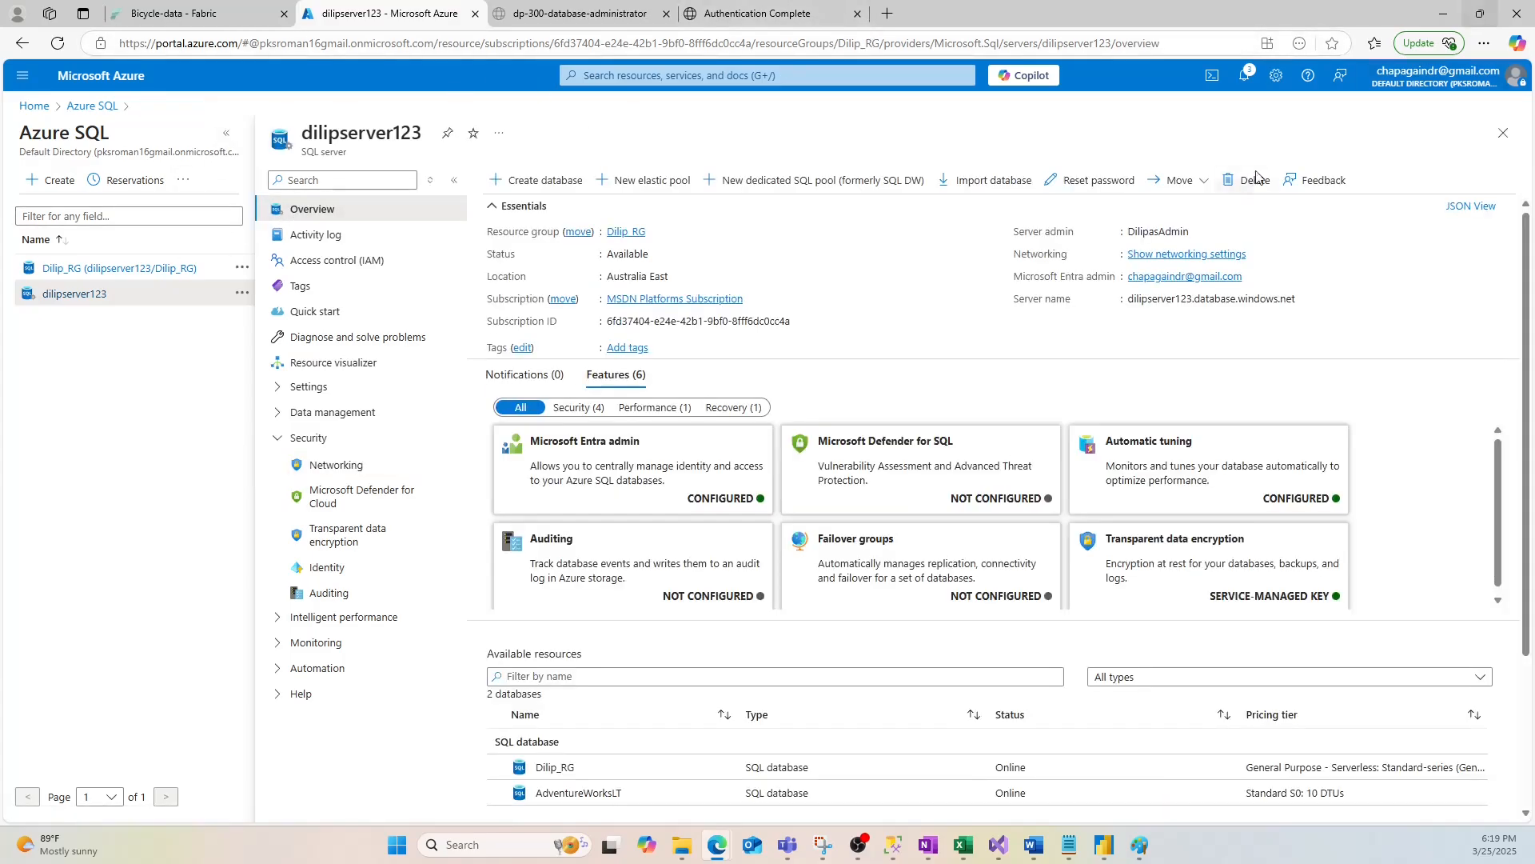
click(890, 849)
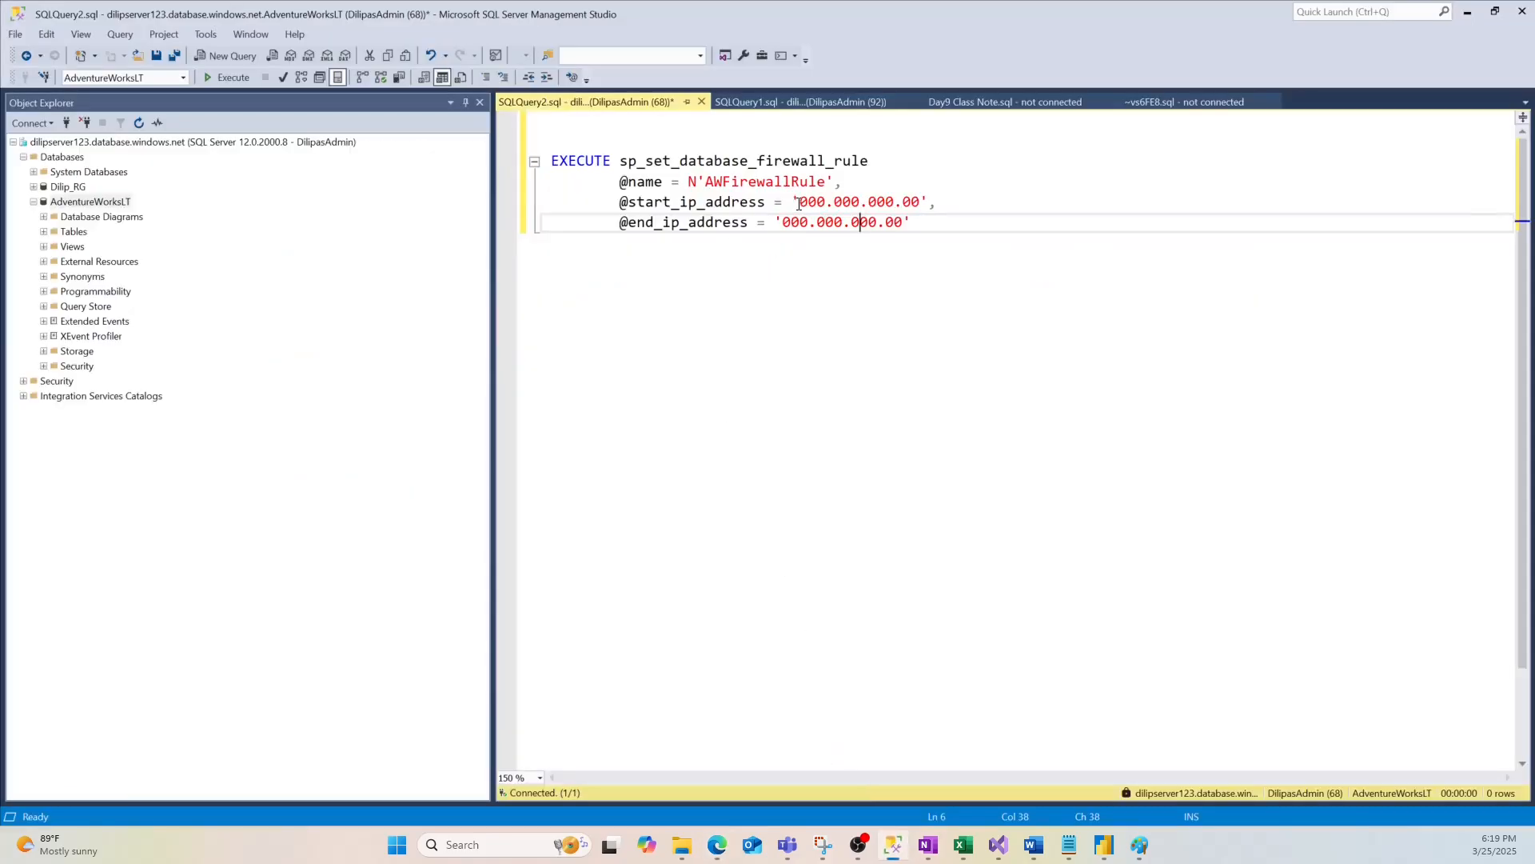
drag(798, 204, 909, 206)
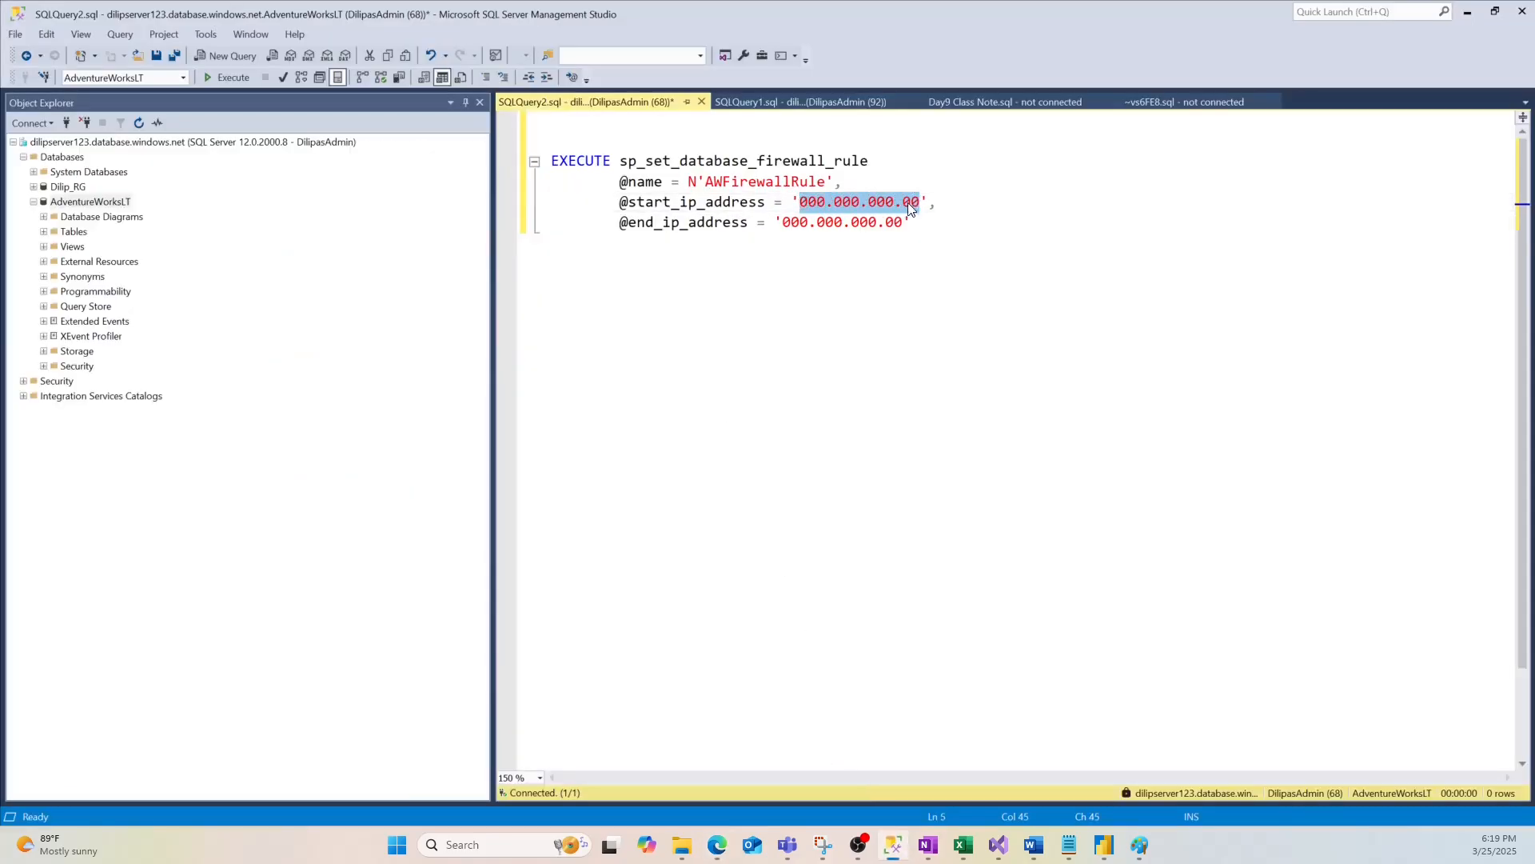
key(ctrl+v)
drag(782, 223, 902, 223)
key(ctrl+v)
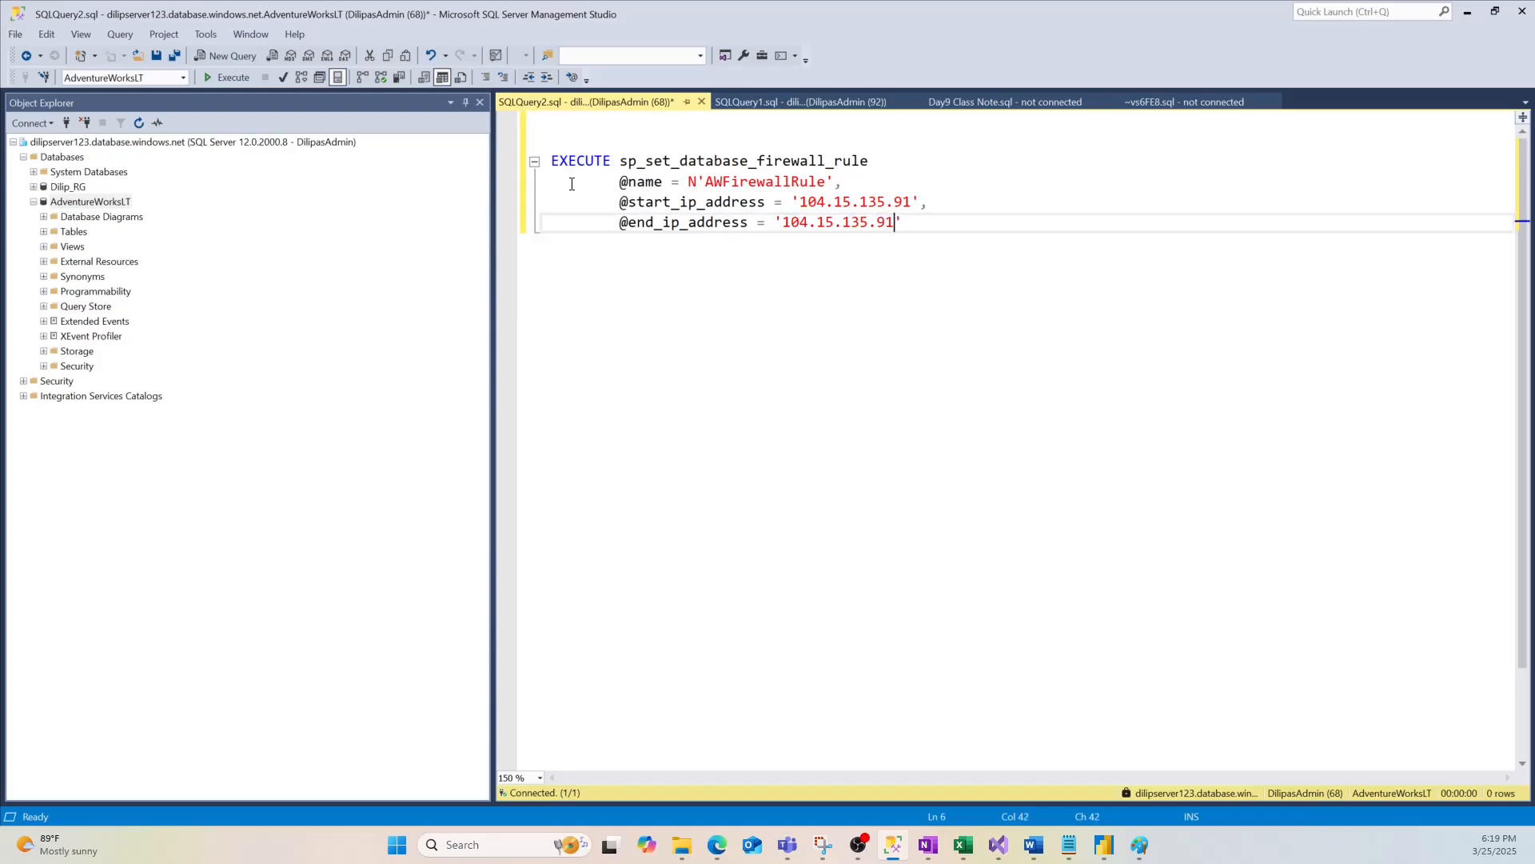
click(229, 80)
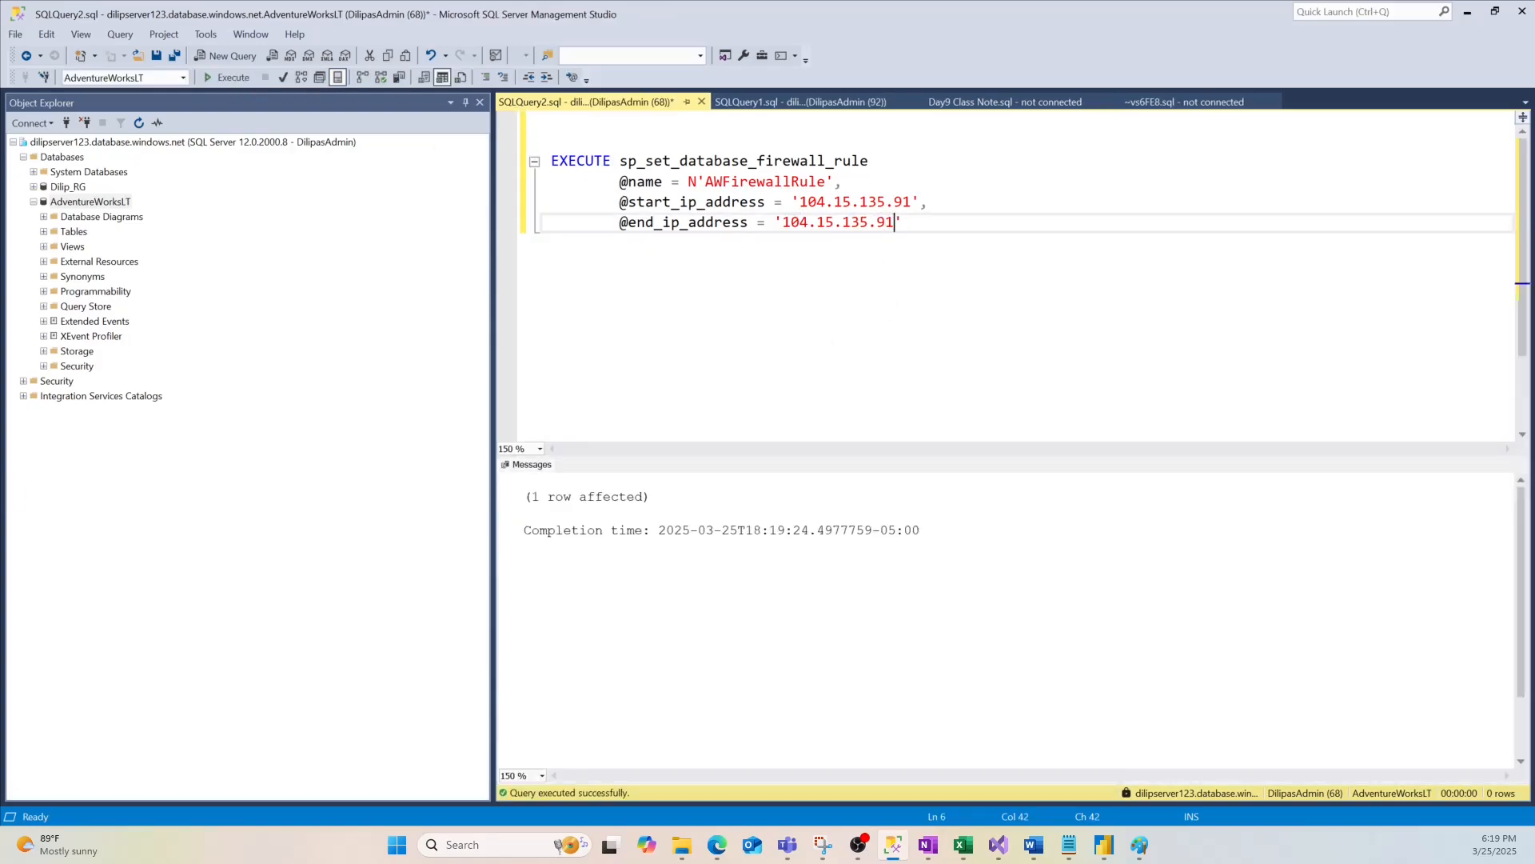
Paste the CREATE USER script, point its USE line at AdventureWorksLT, and remove the firewall script
click(585, 279)
click(933, 236)
key(Return)
key(Return)
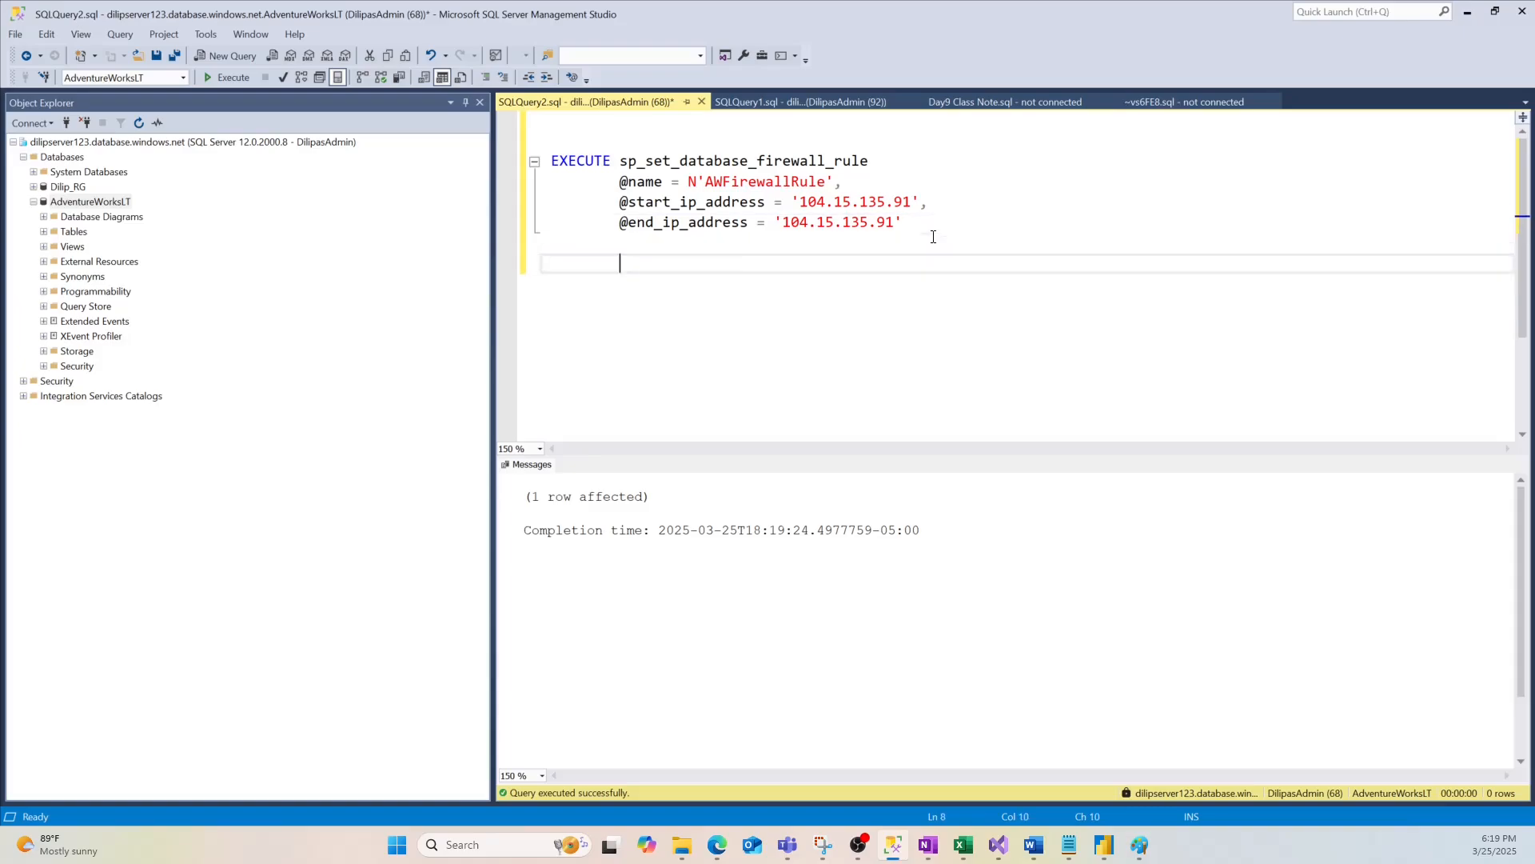
key(ctrl+v)
drag(628, 303, 517, 312)
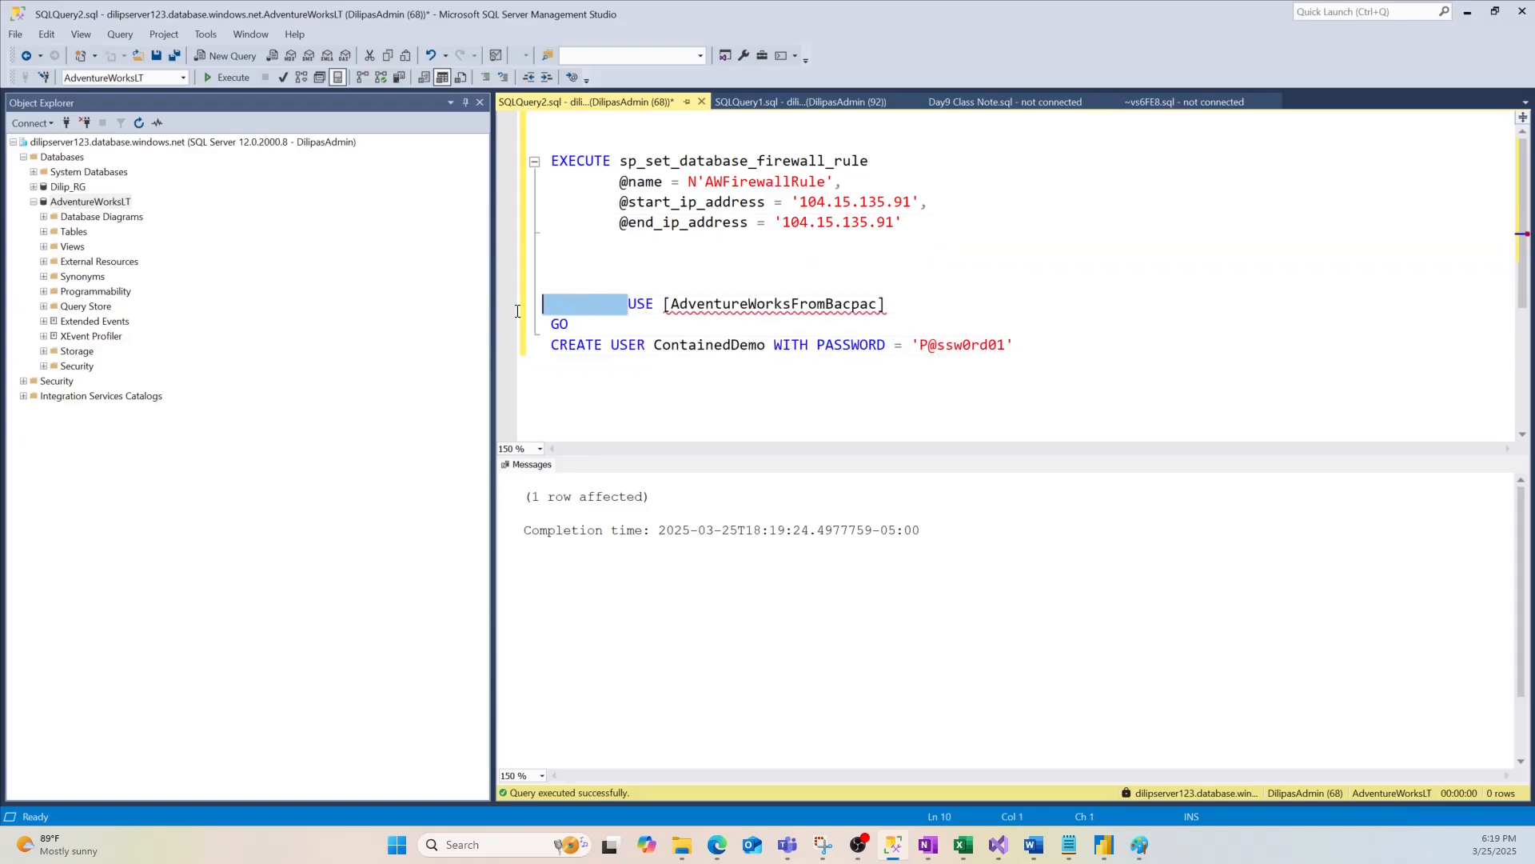
key(BackSpace)
click(101, 202)
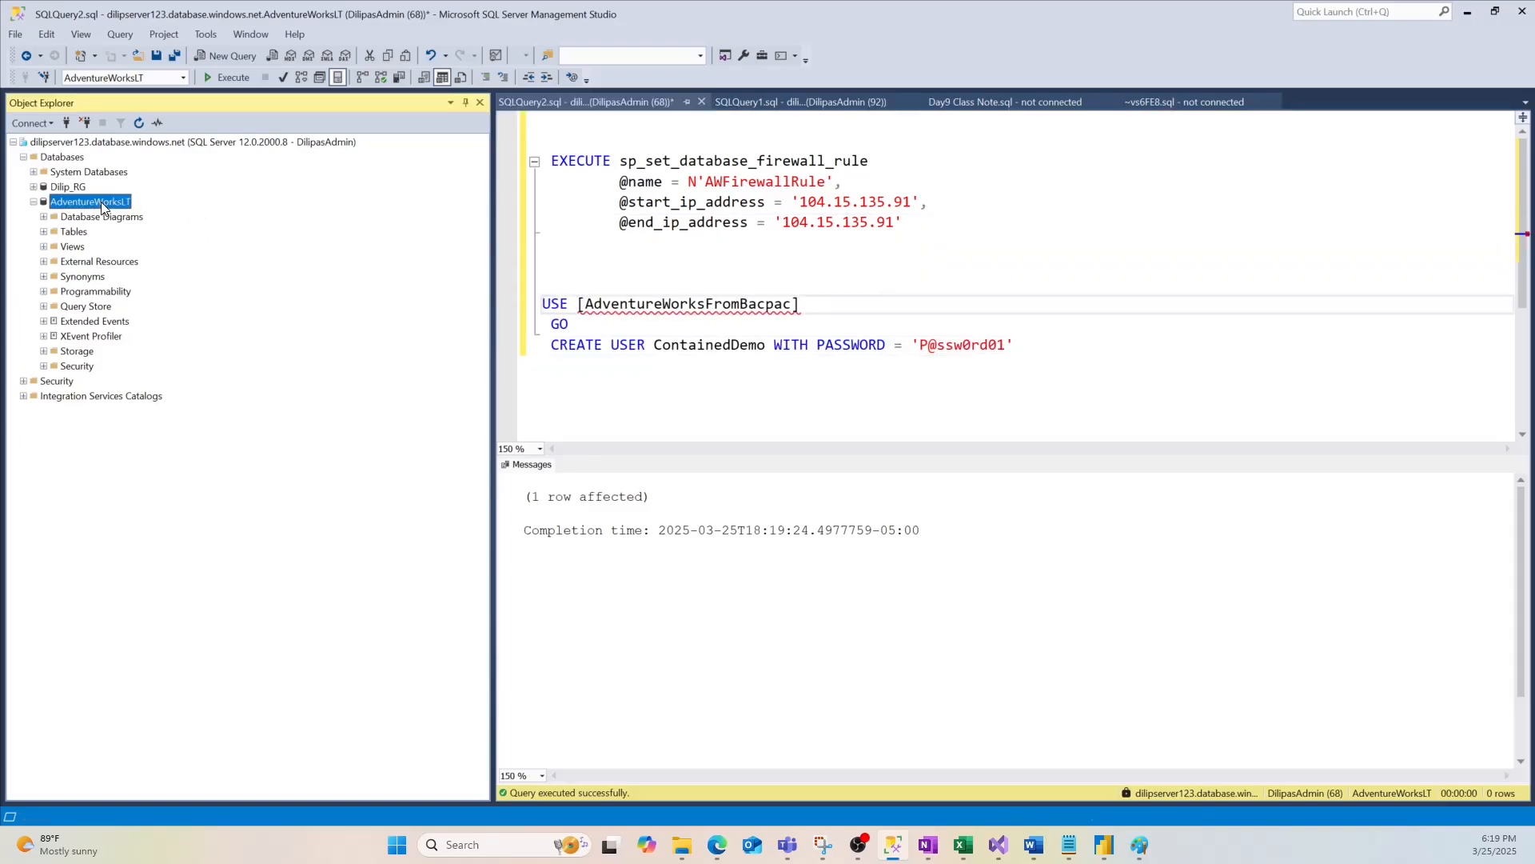
key(F2)
key(ctrl+c)
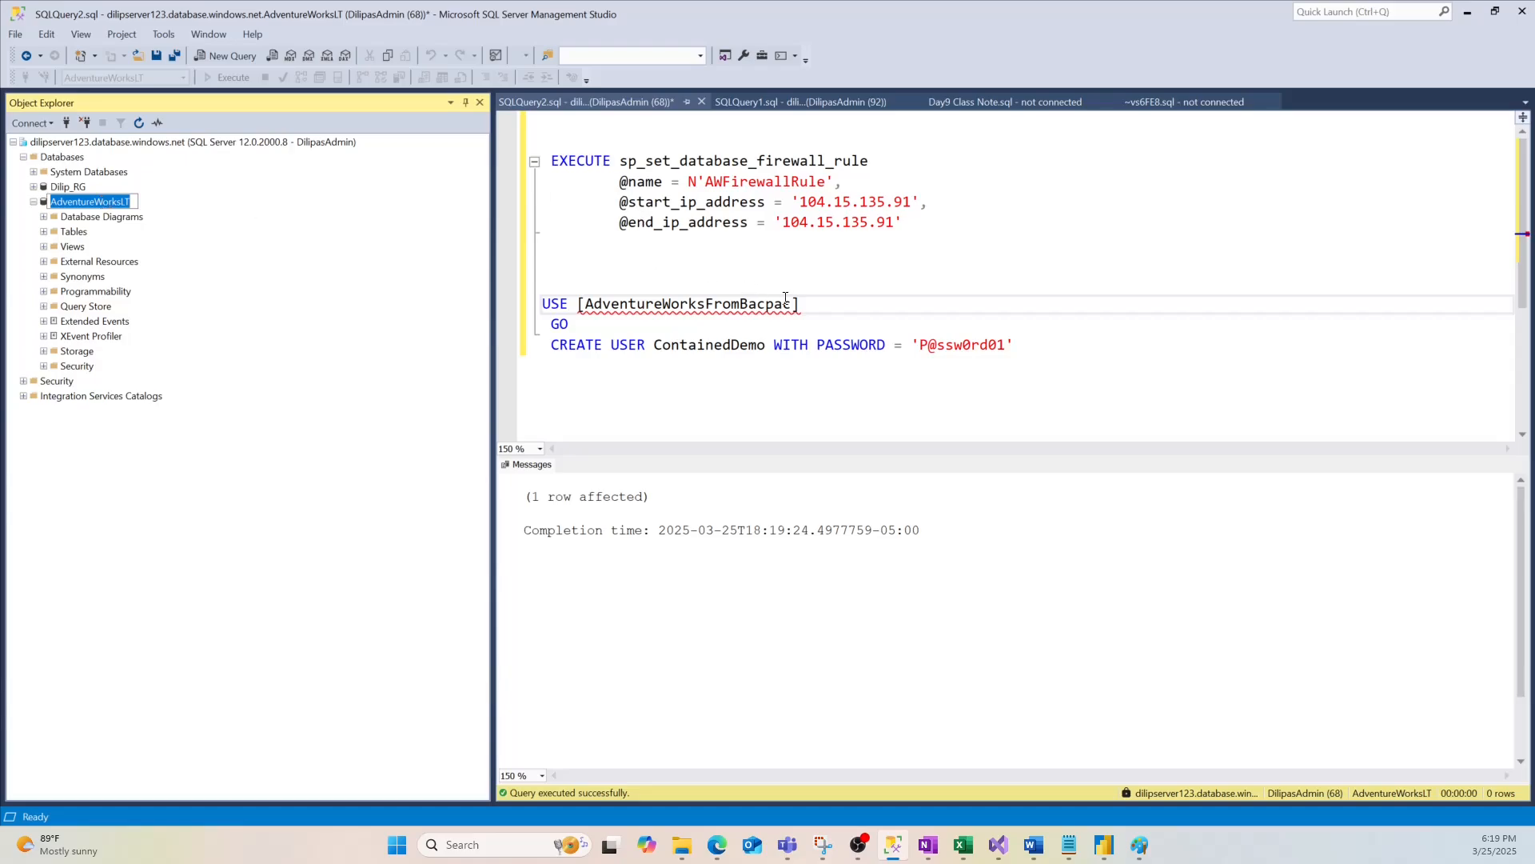
drag(791, 304, 588, 304)
key(ctrl+v)
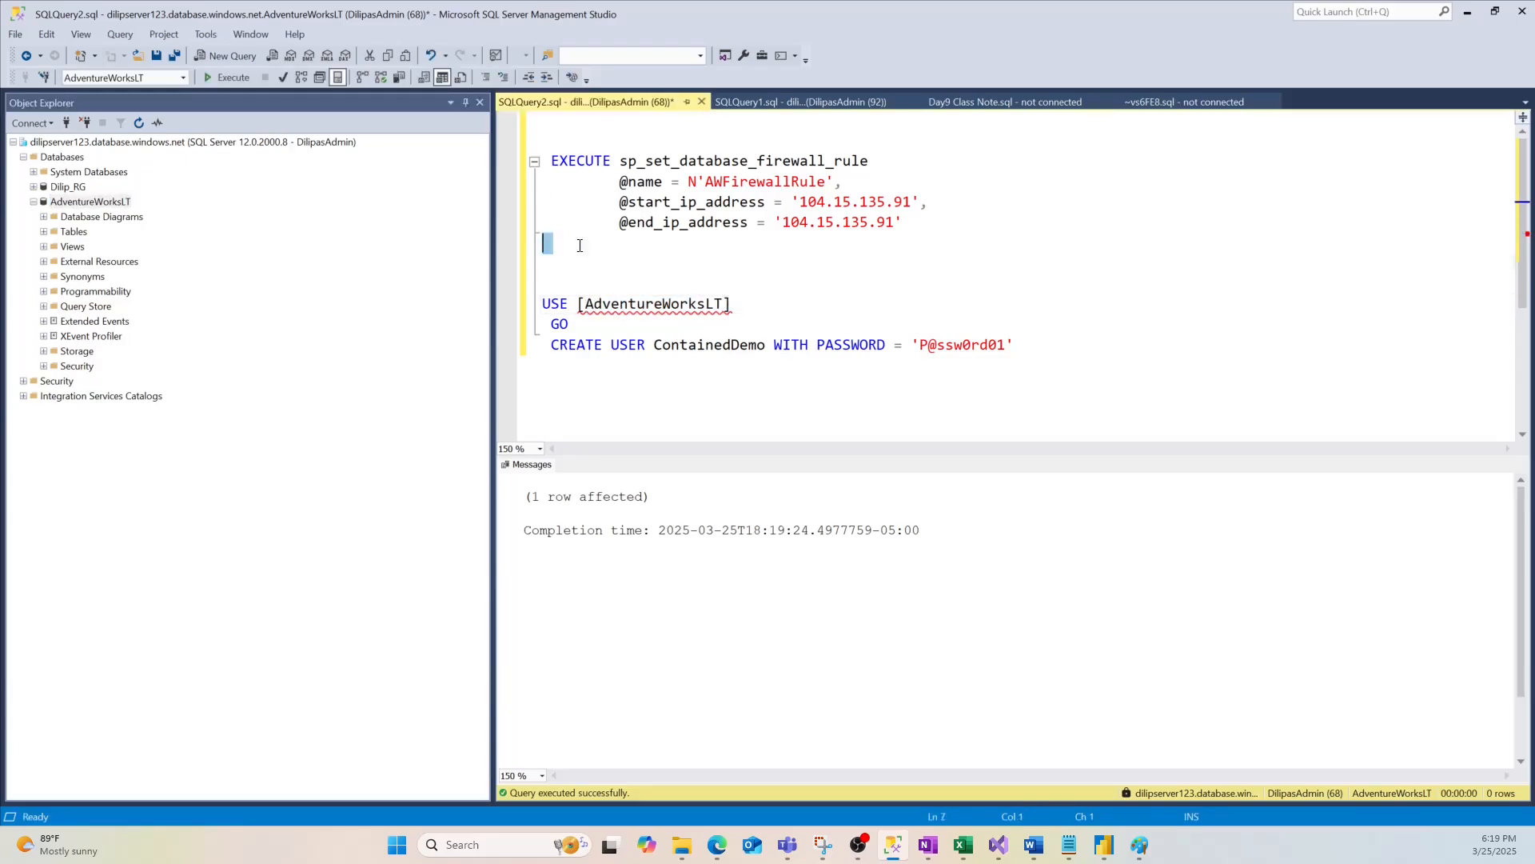
drag(546, 244, 509, 165)
key(Delete)
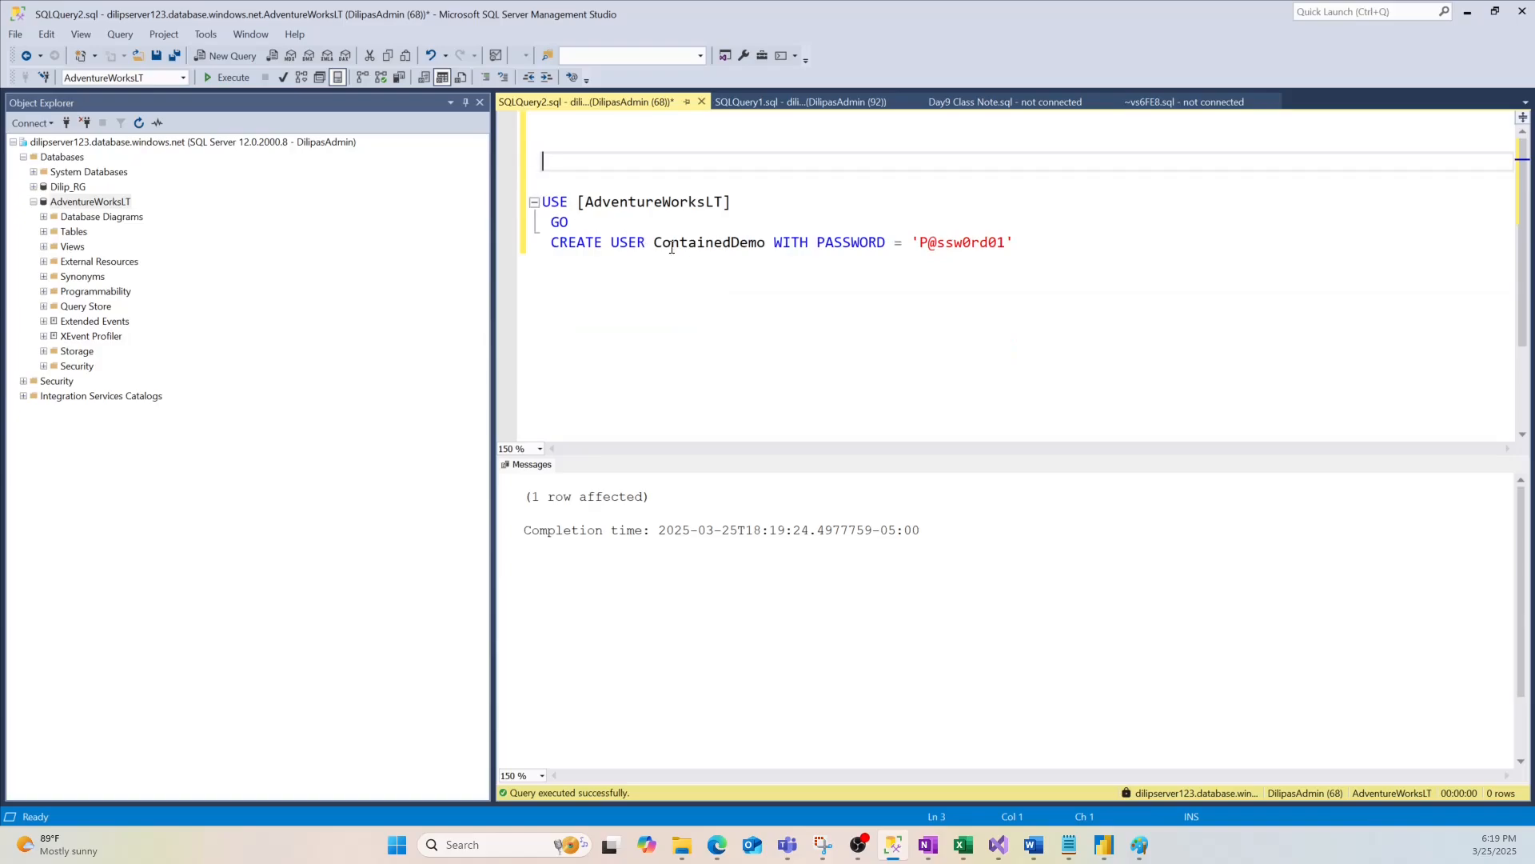
Replace the ContainedDemo placeholder with the new user name, run the script, and open a server connection
double_click(709, 242)
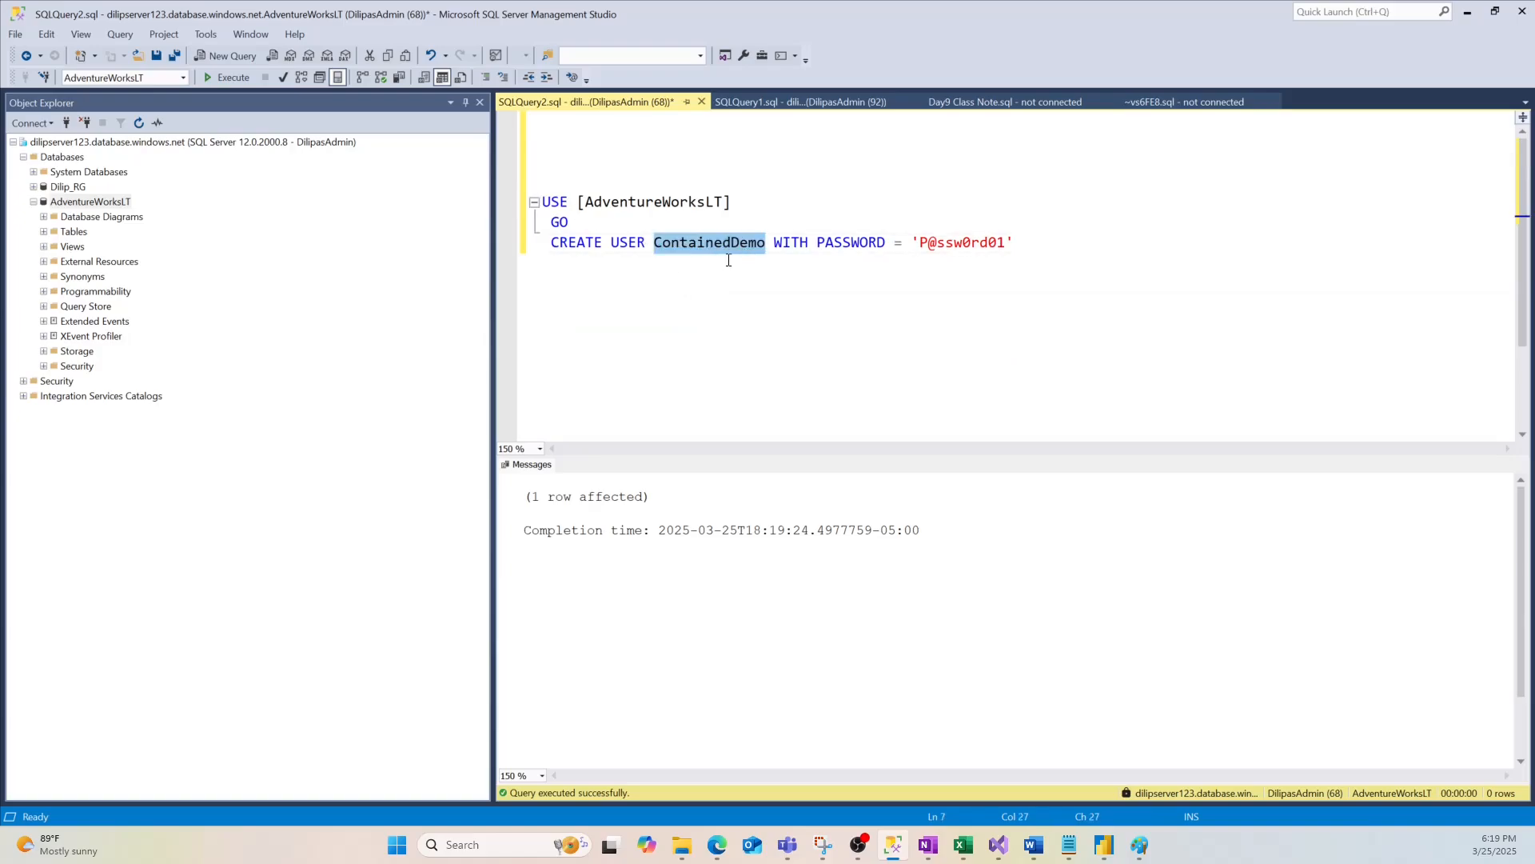
text(Dilip)
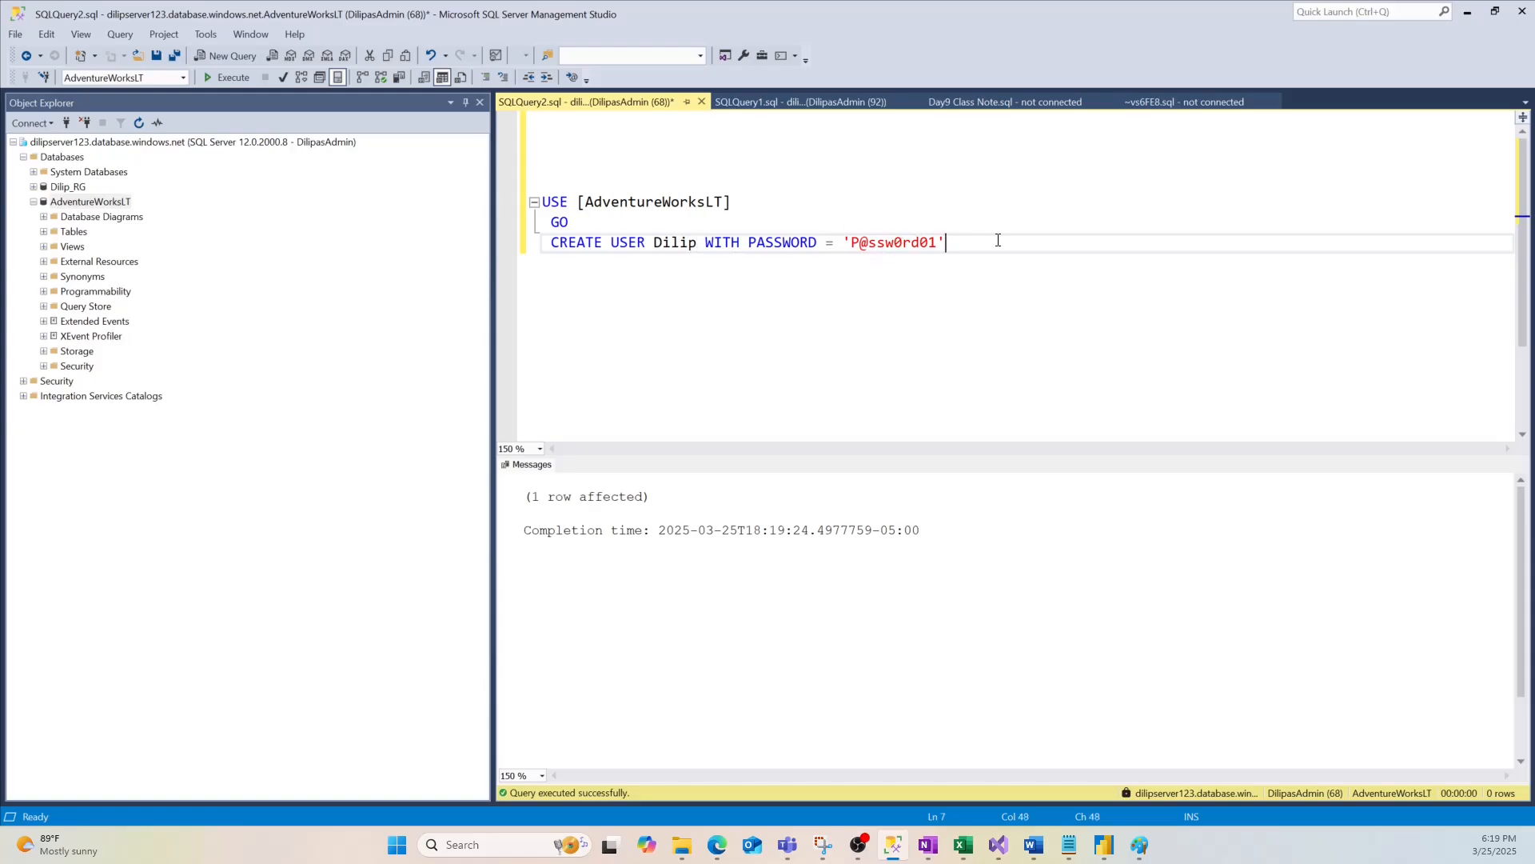
drag(998, 240, 543, 201)
click(233, 78)
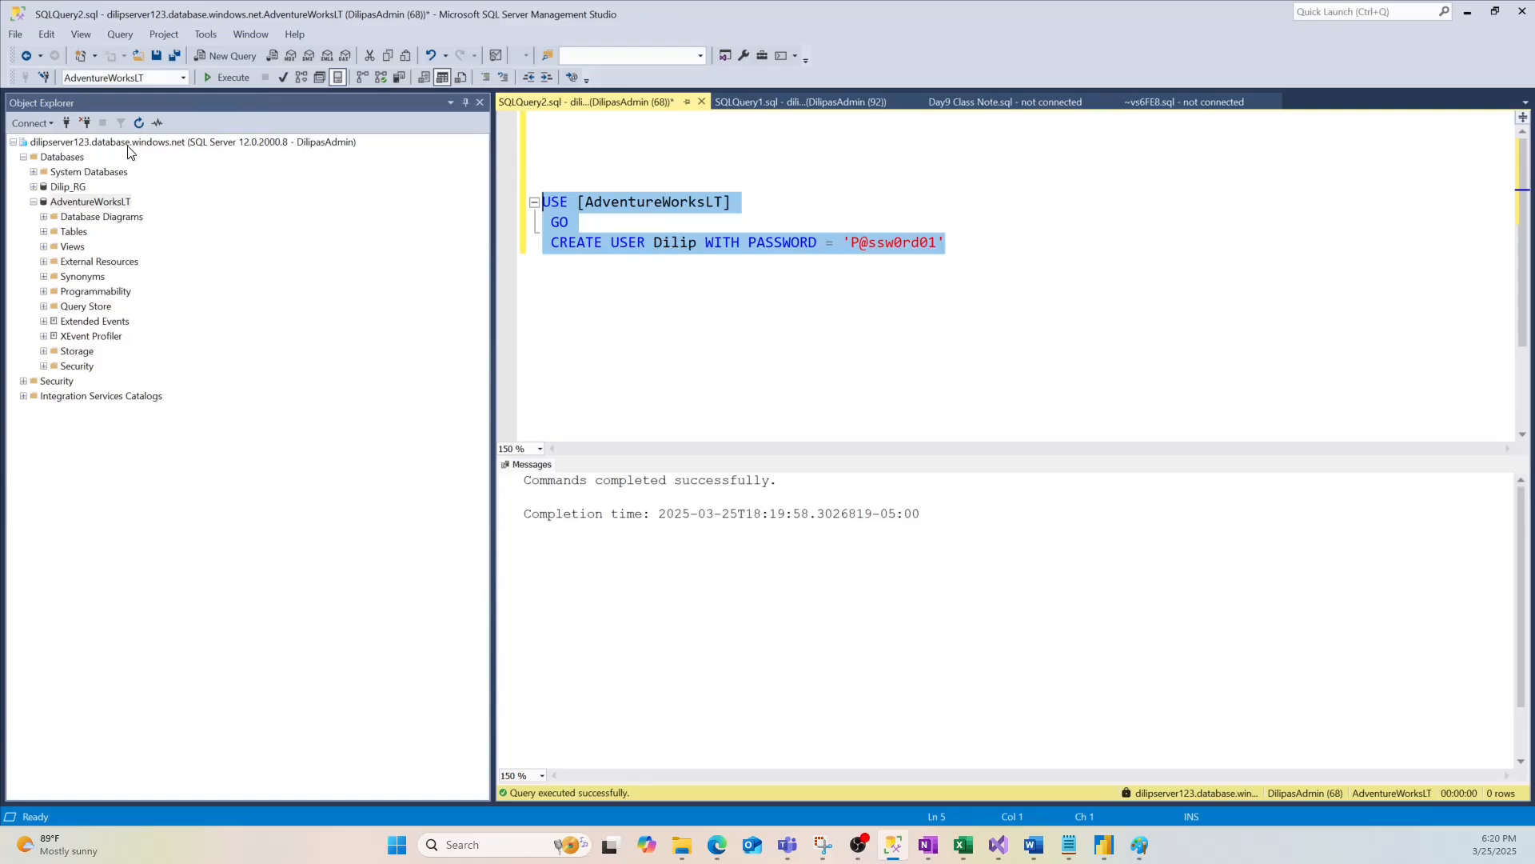
click(67, 123)
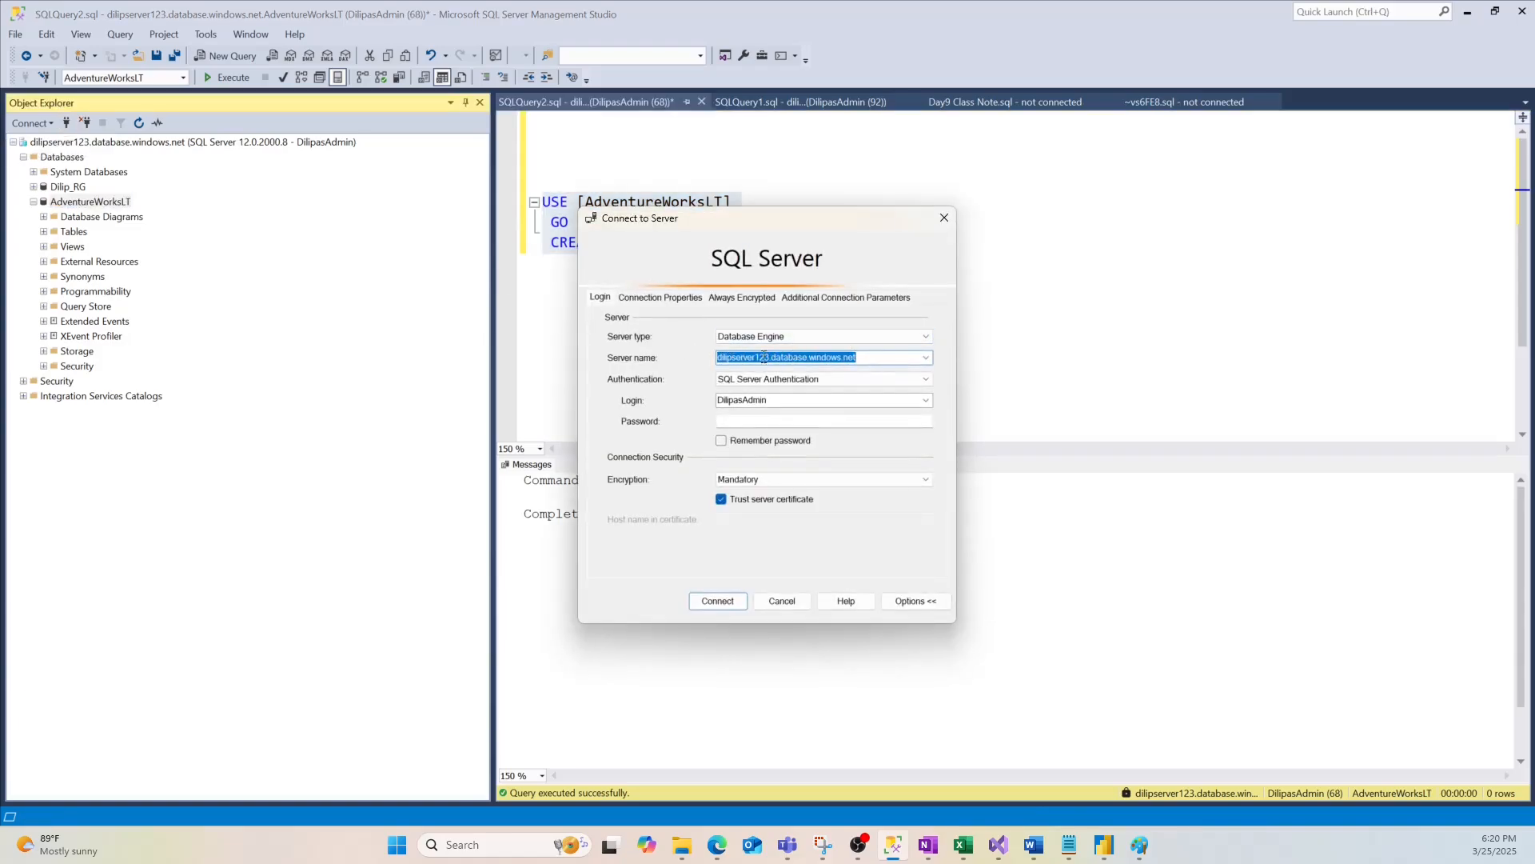
Close the connection dialog and pick up the new user's name and password from the script
click(945, 217)
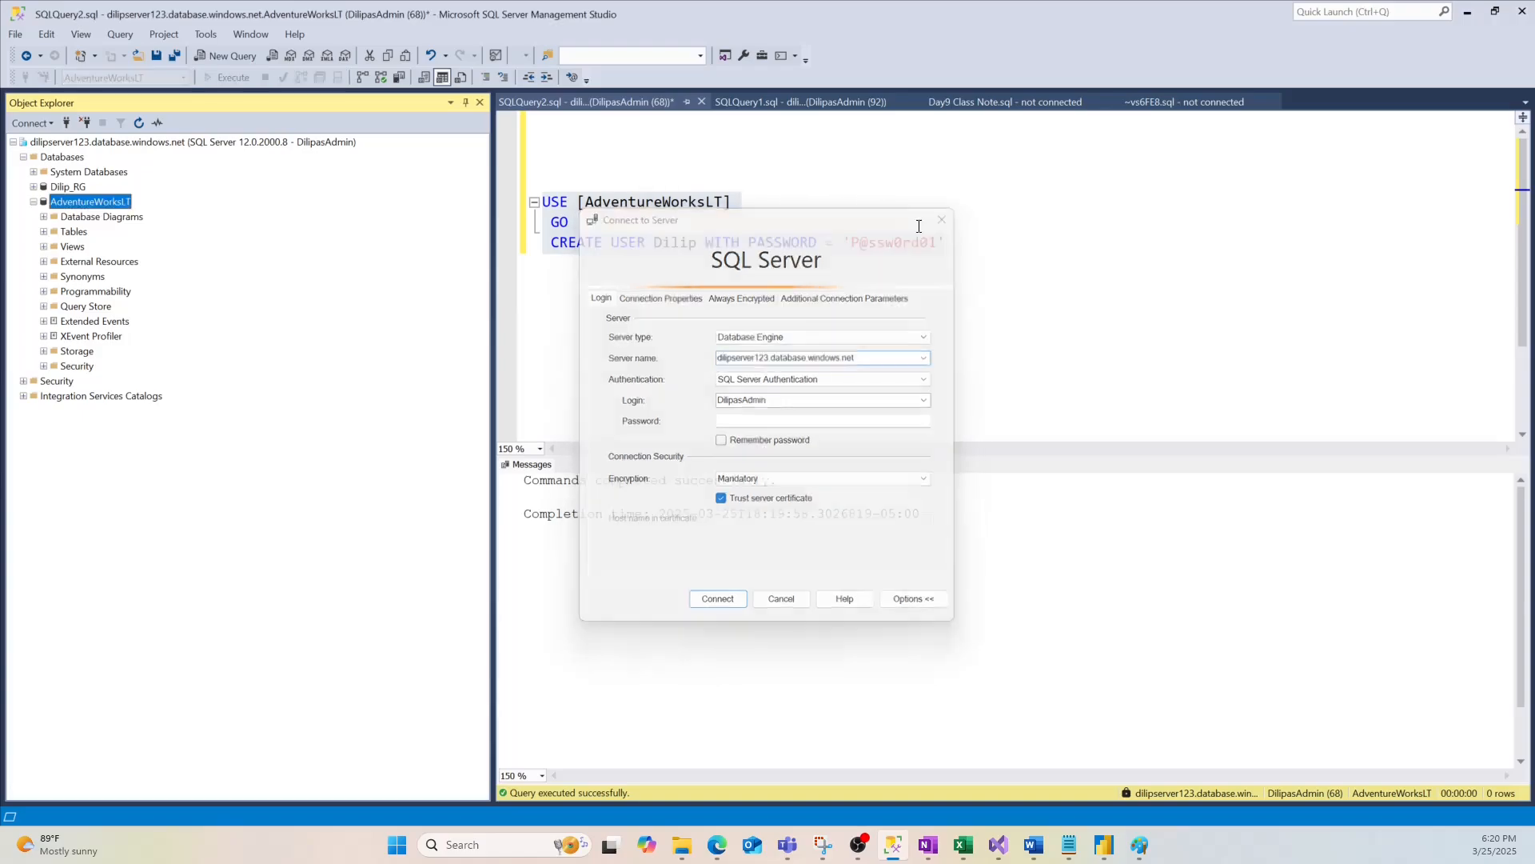
double_click(688, 243)
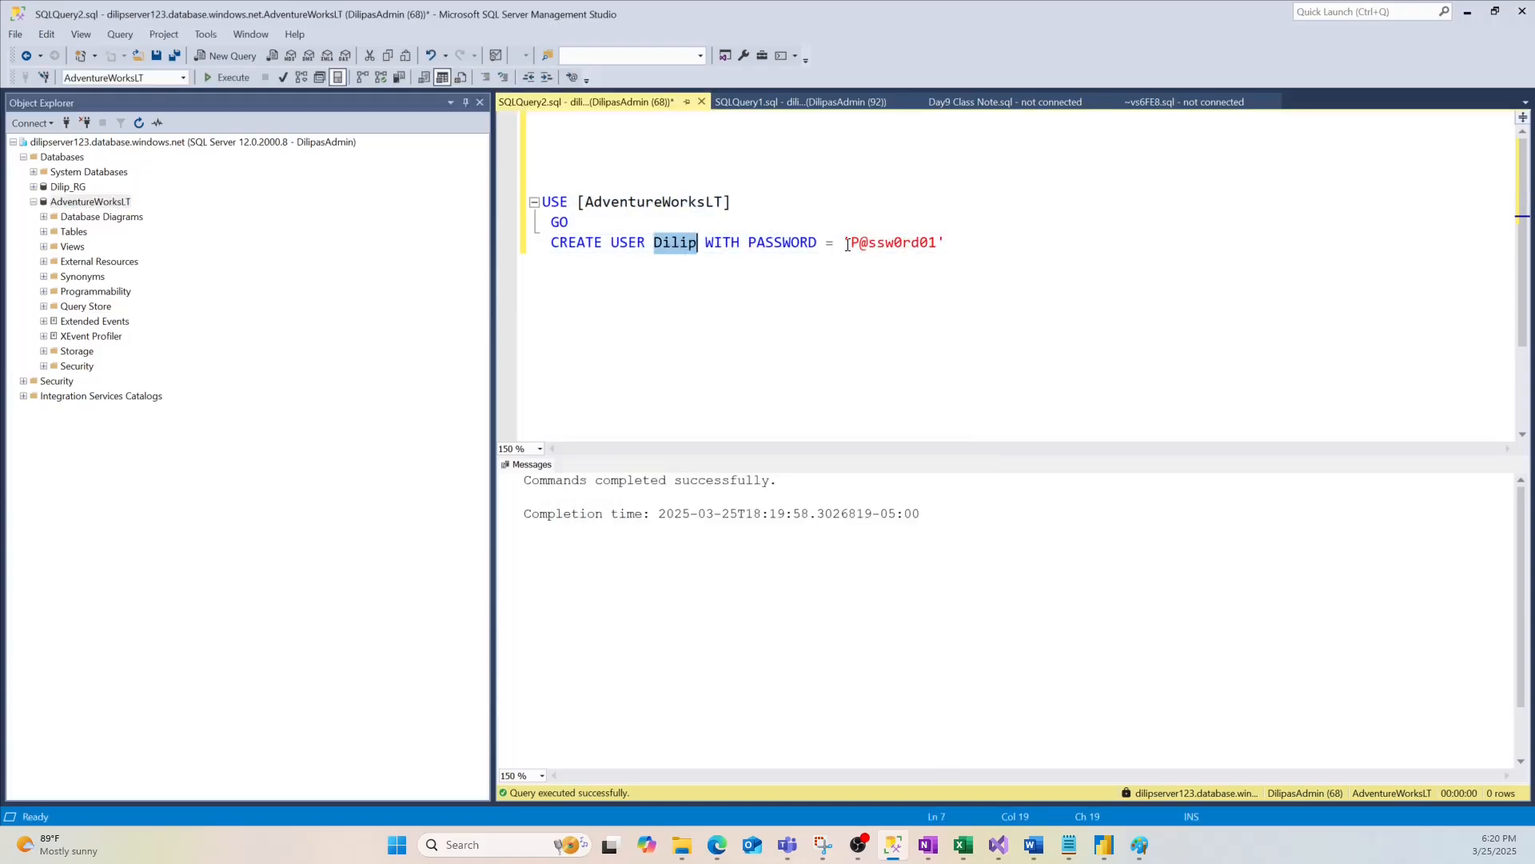
drag(849, 244, 938, 243)
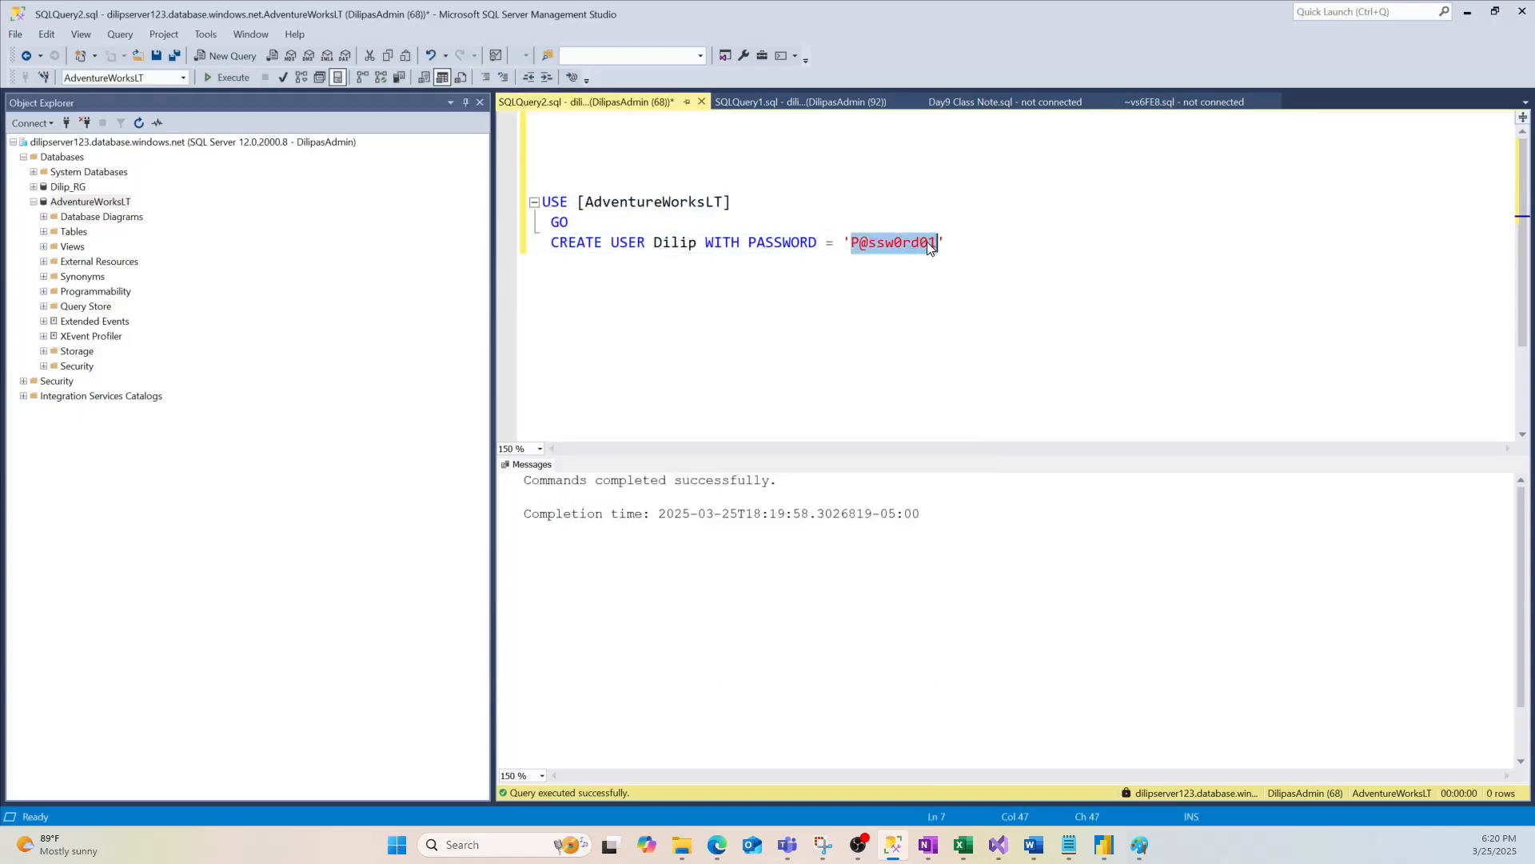
Try connecting as the contained user with the pasted password and dismiss the Error 18456 login failure
click(67, 123)
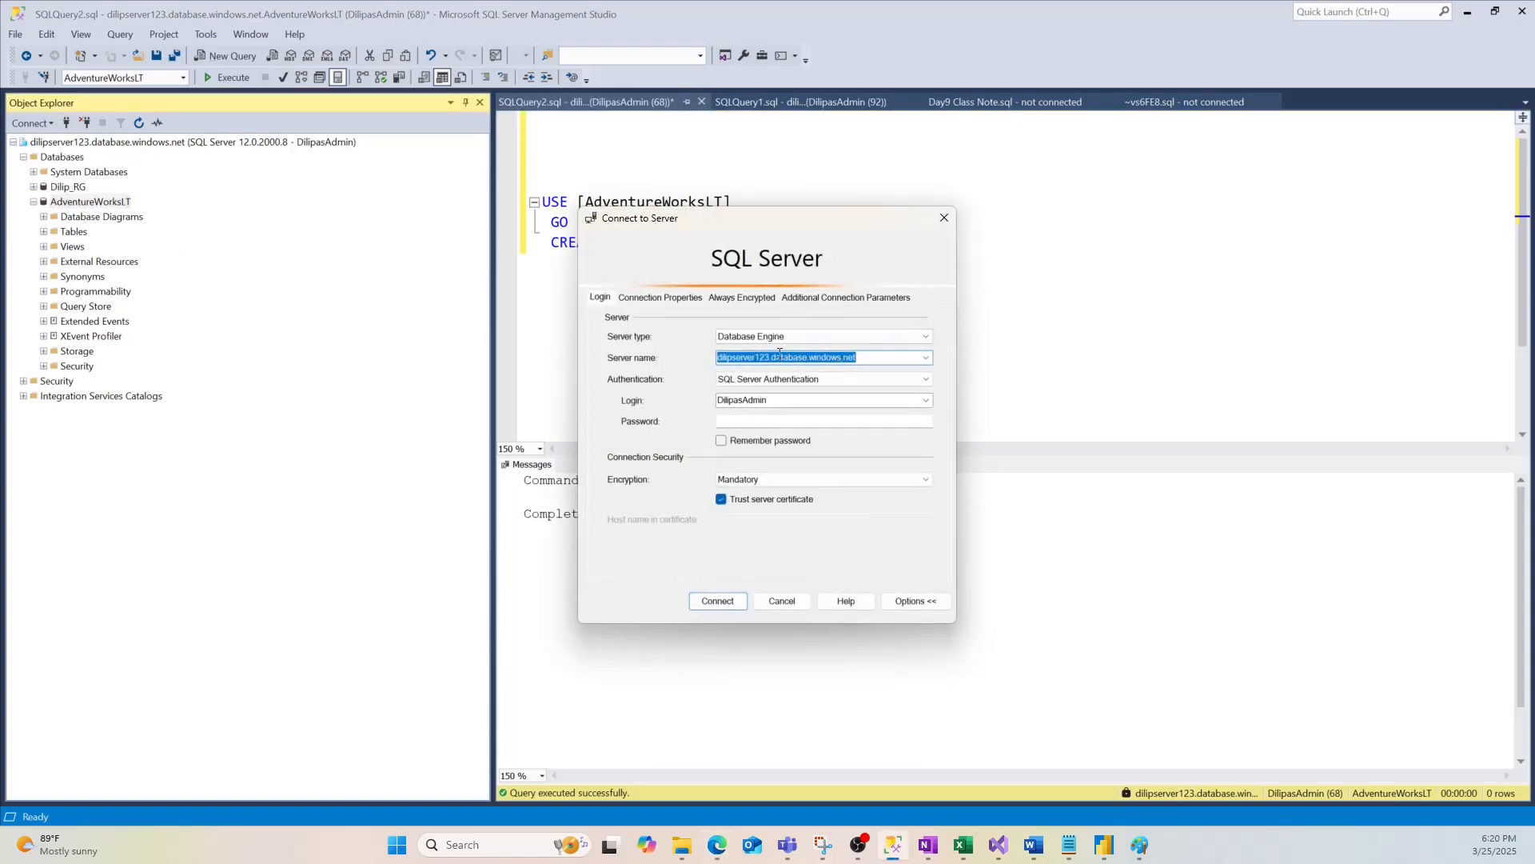
click(791, 399)
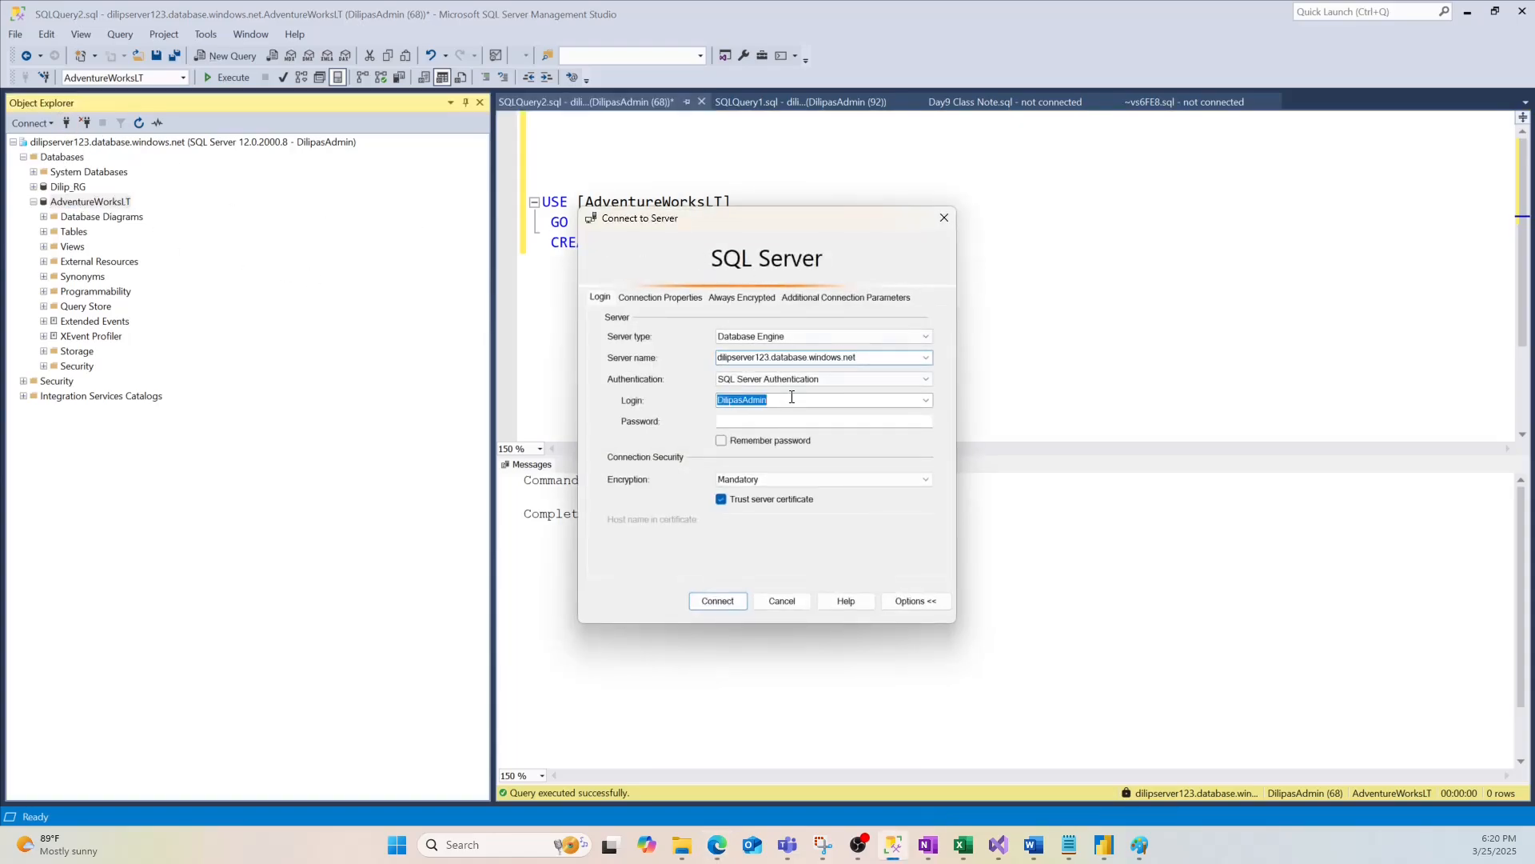
text(Dilip)
click(735, 421)
key(ctrl+v)
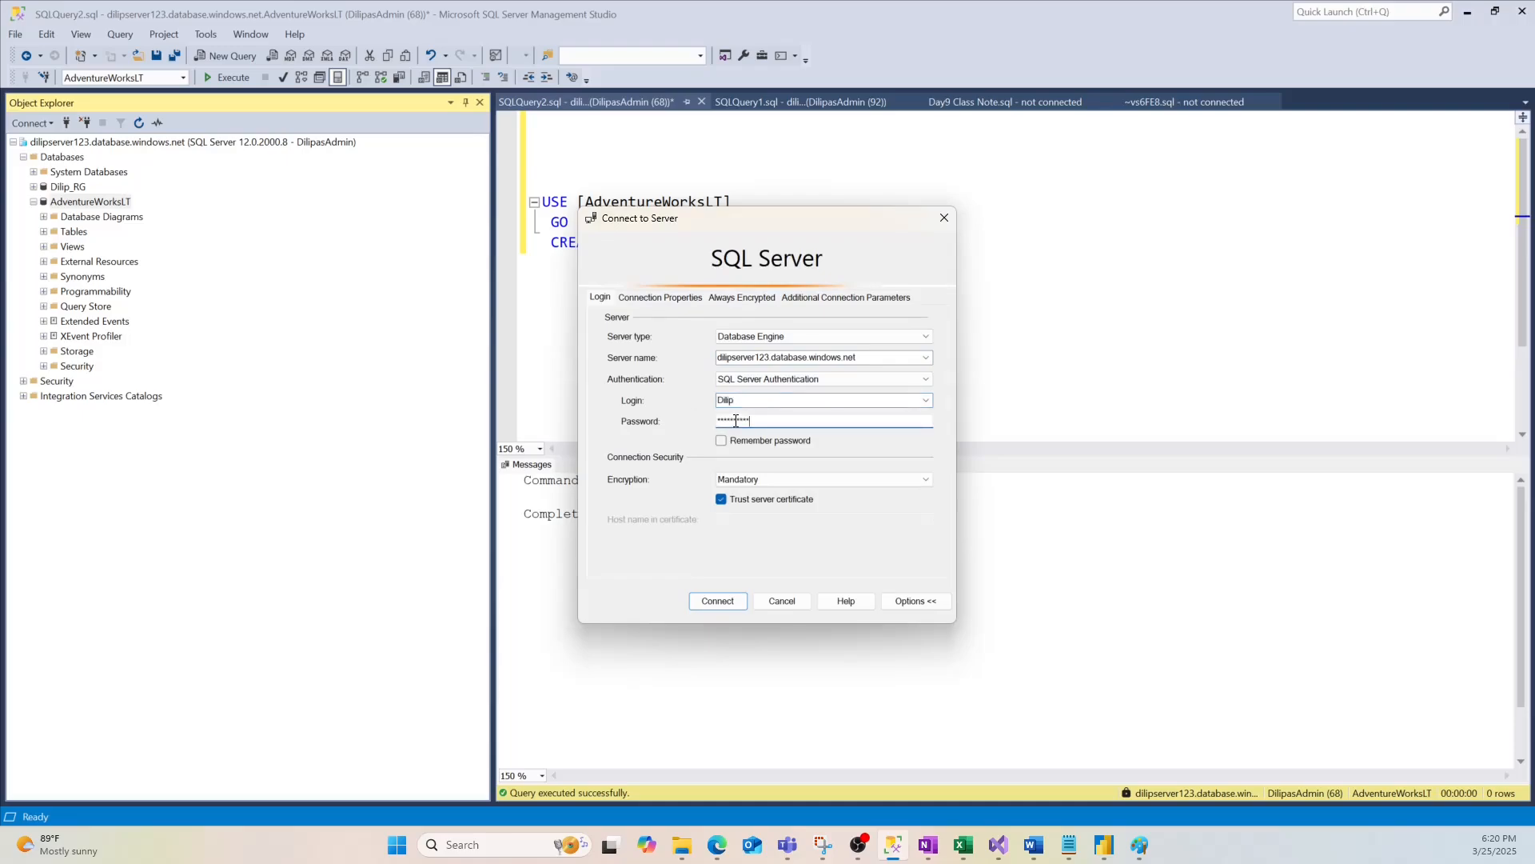
drag(729, 217, 1045, 214)
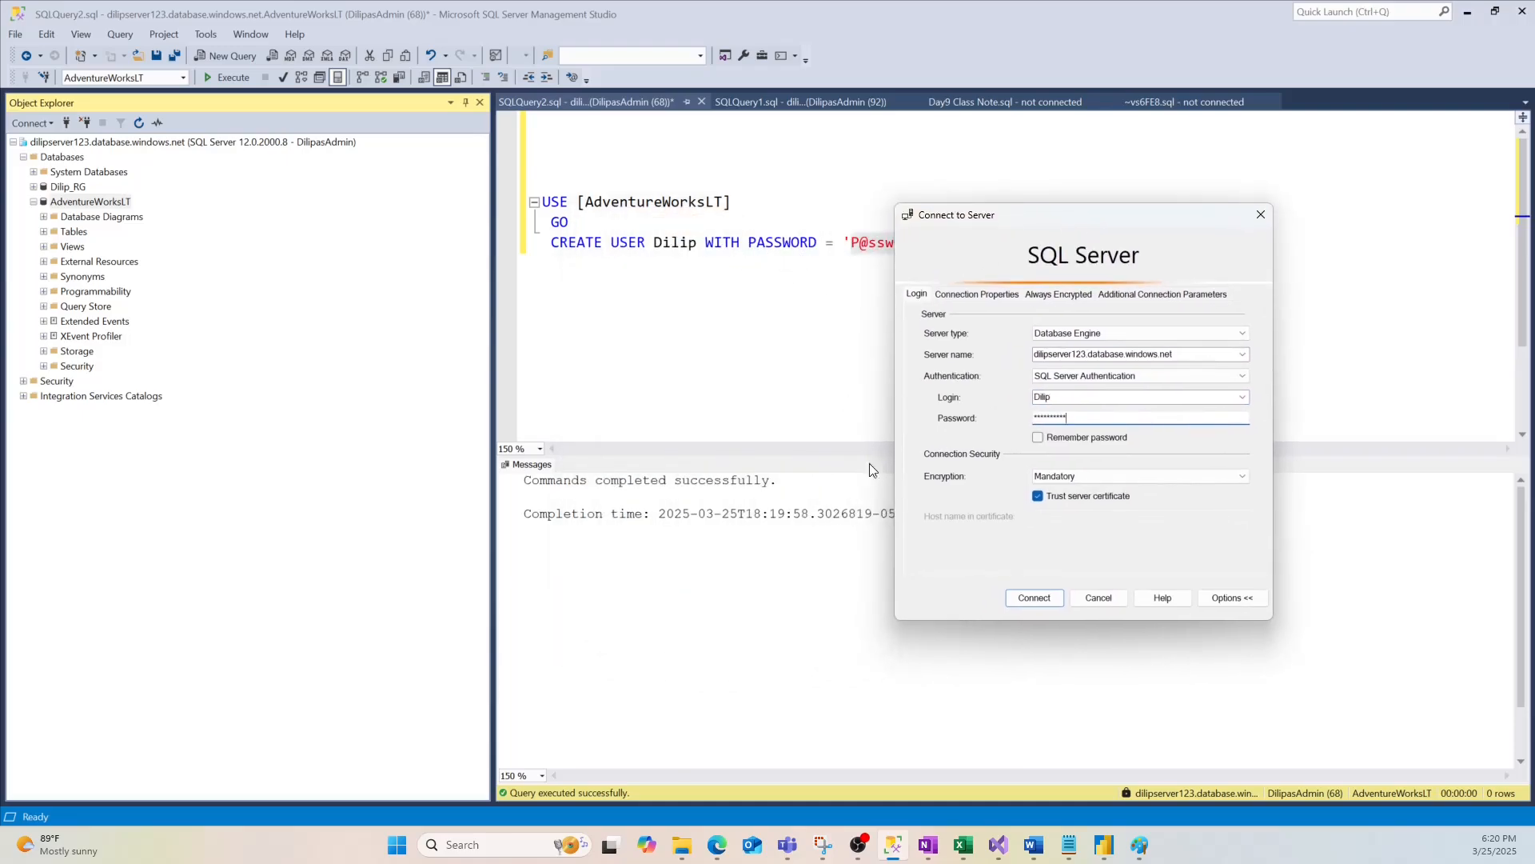
click(1034, 599)
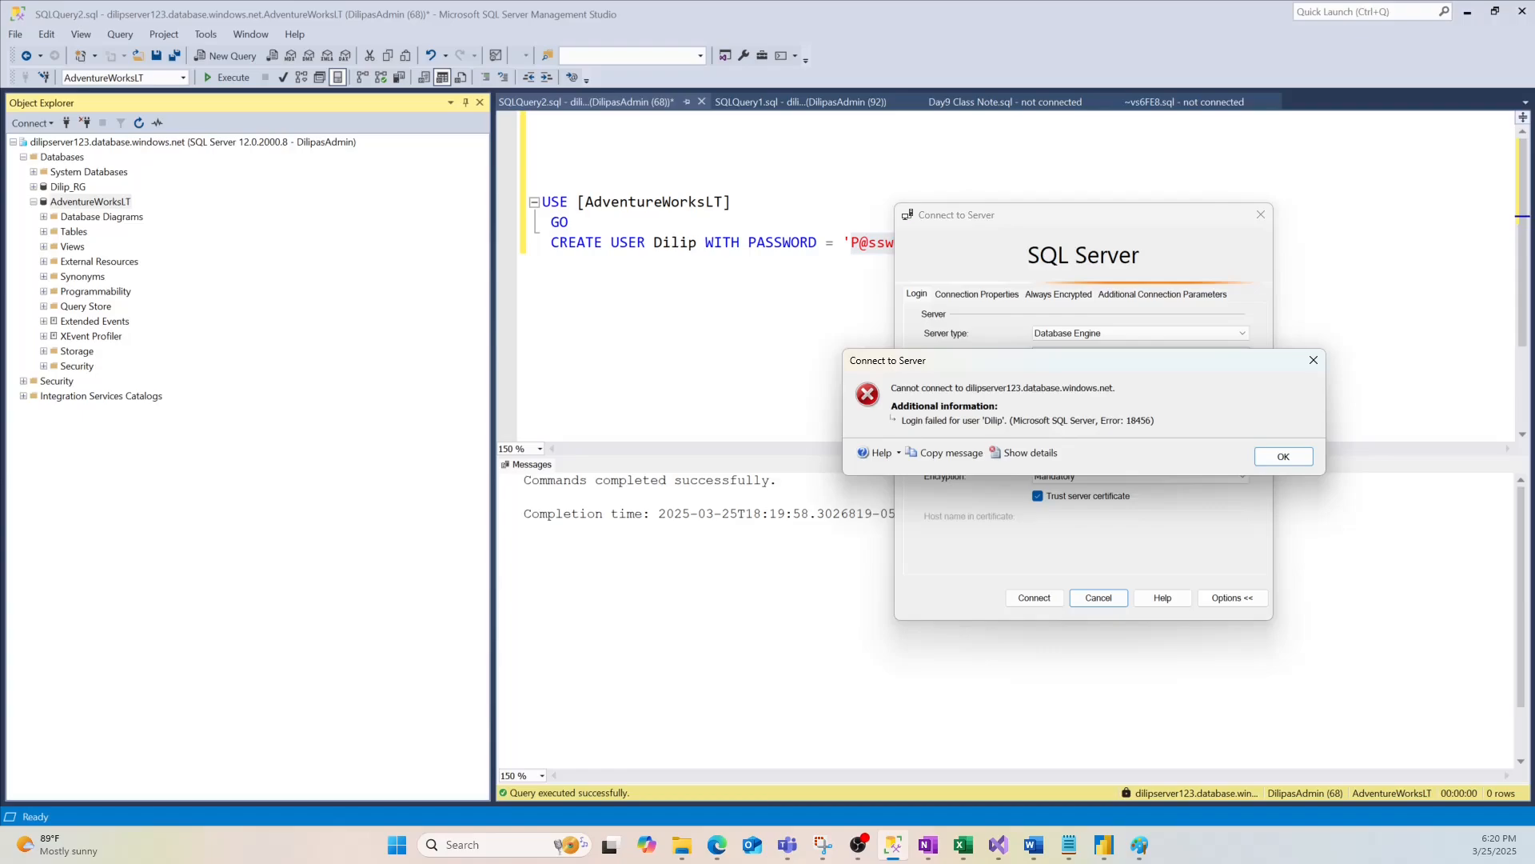
click(1283, 455)
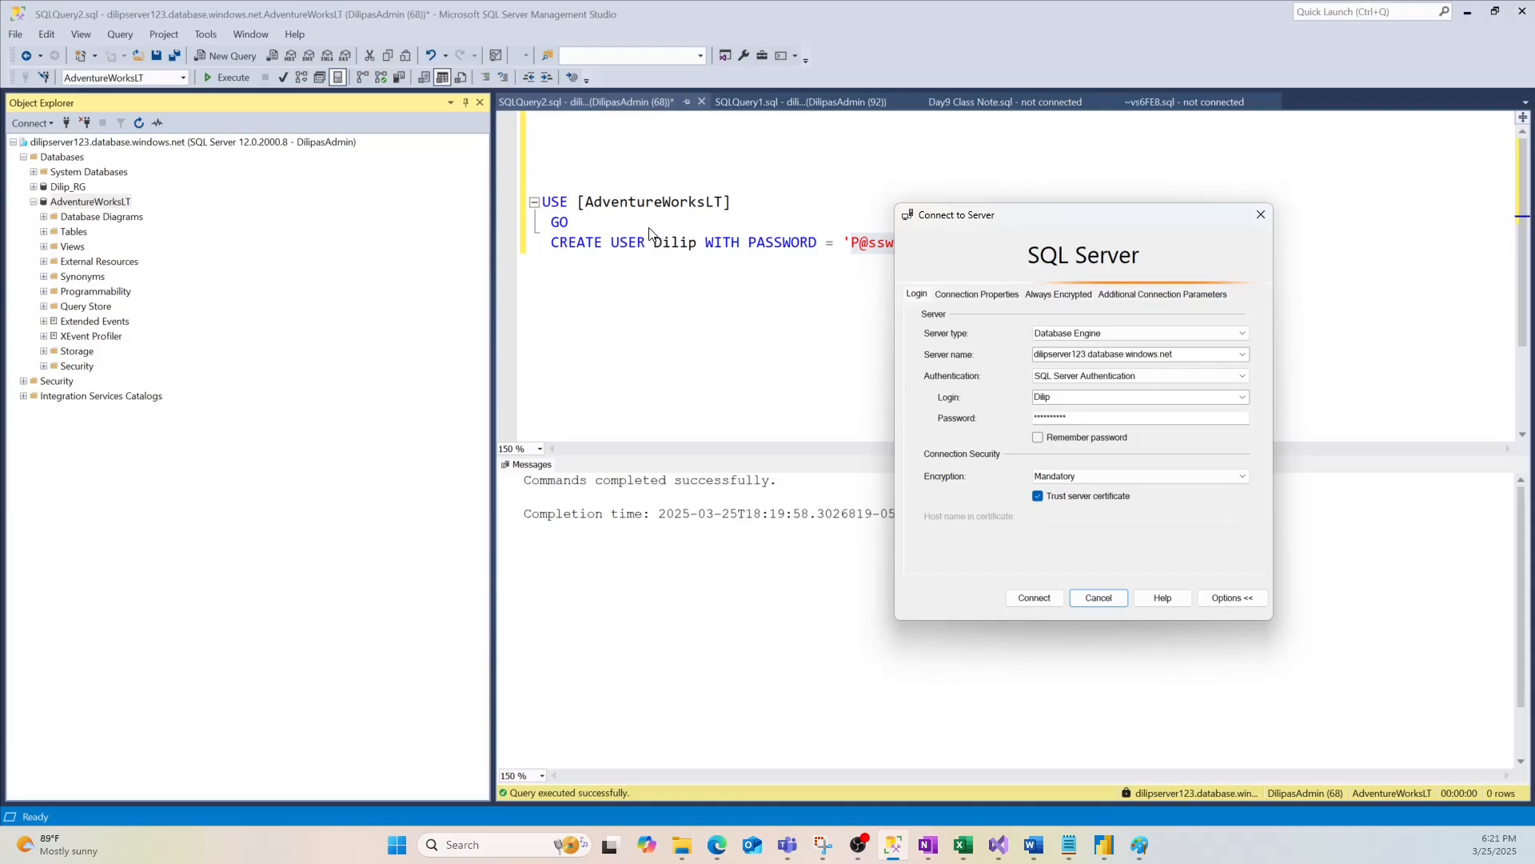
Set the connection's Connect to database to AdventureWorksLT in Connection Properties
click(1231, 598)
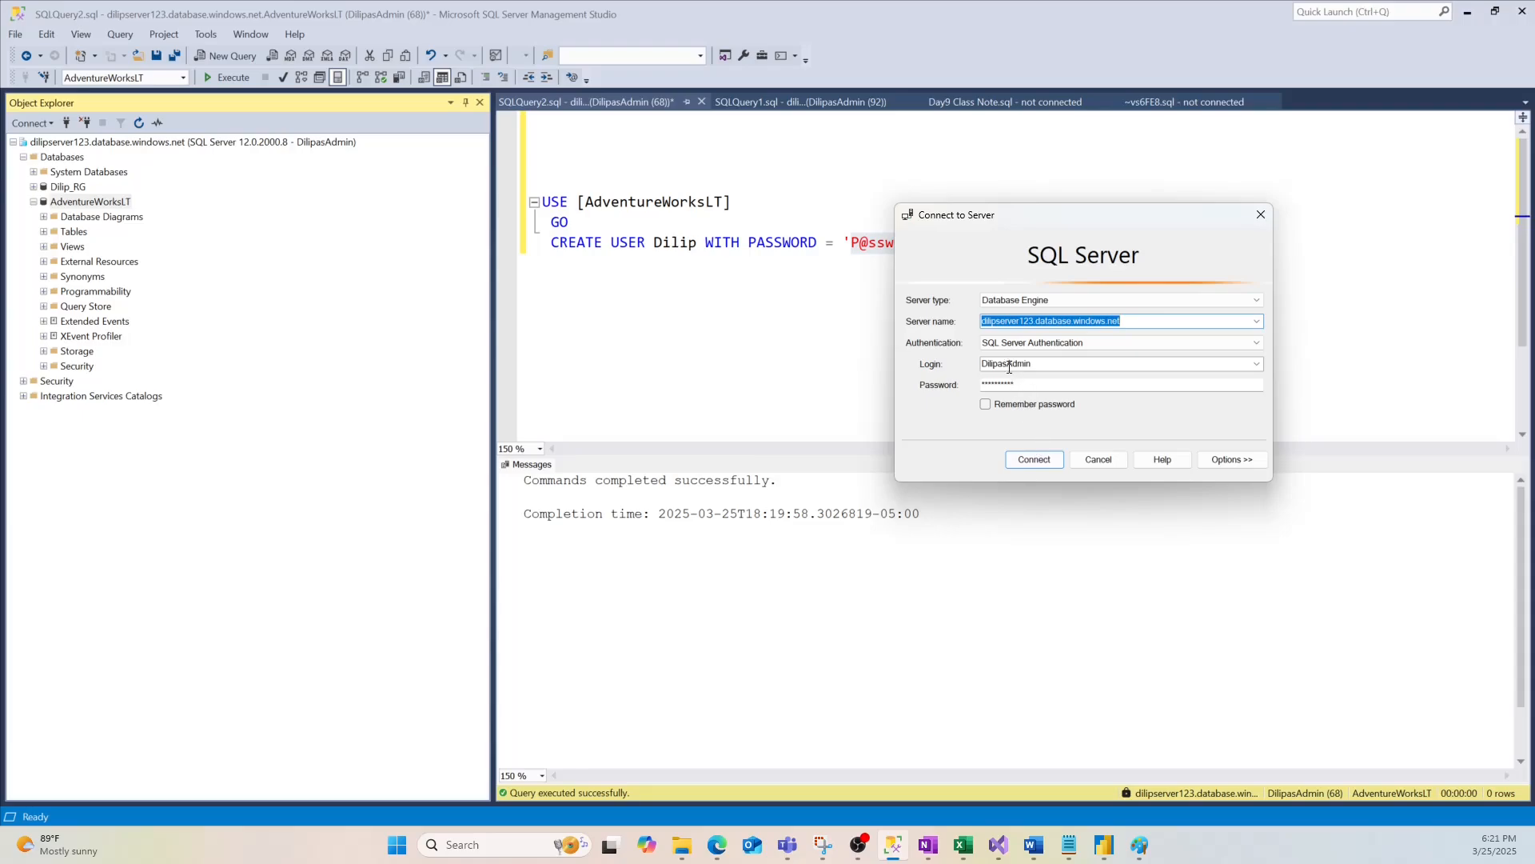
click(1231, 459)
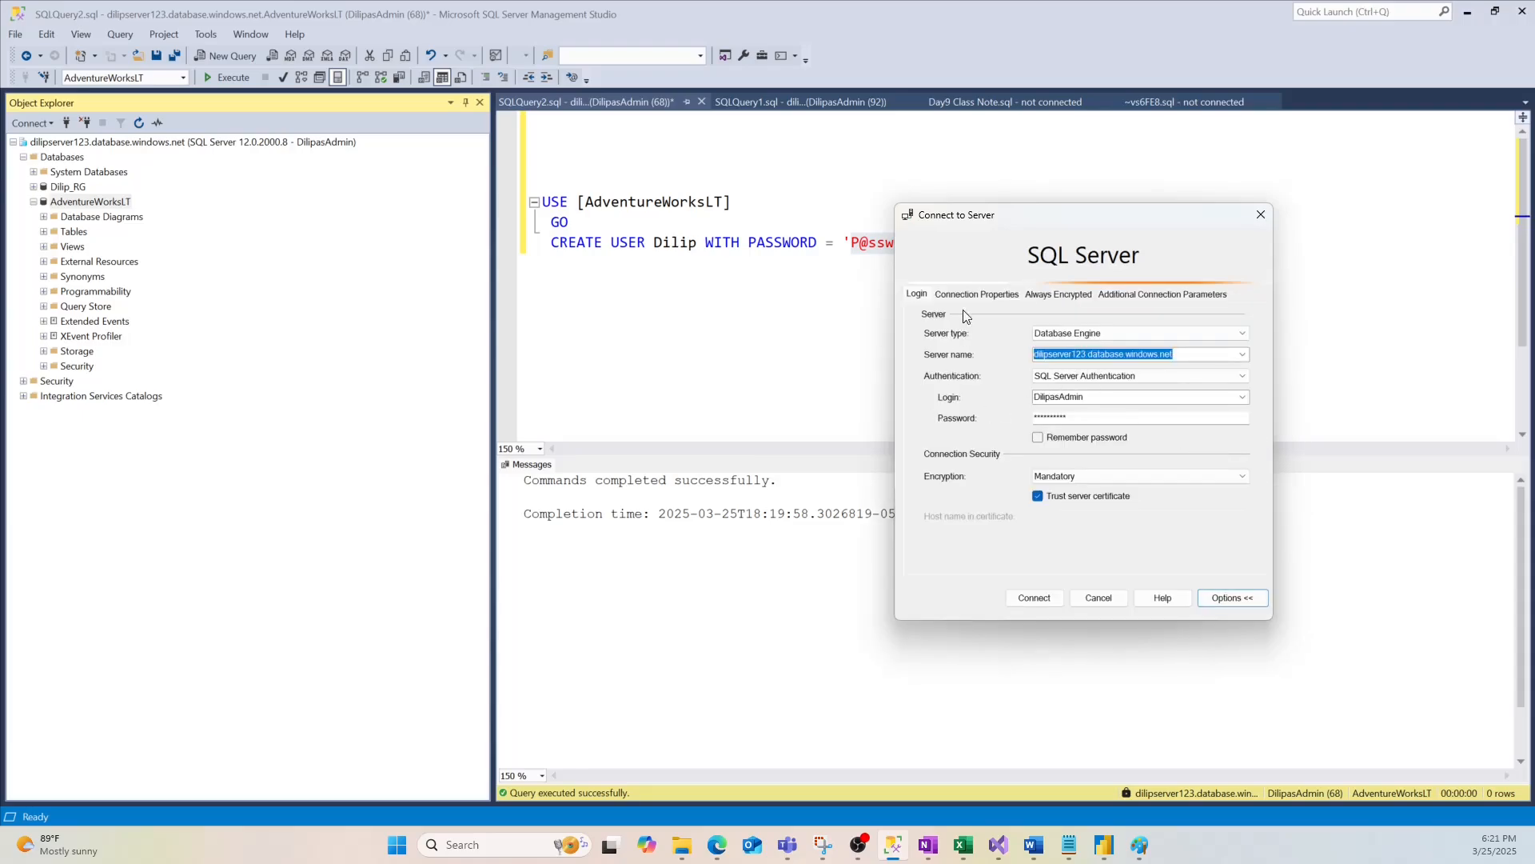
click(977, 293)
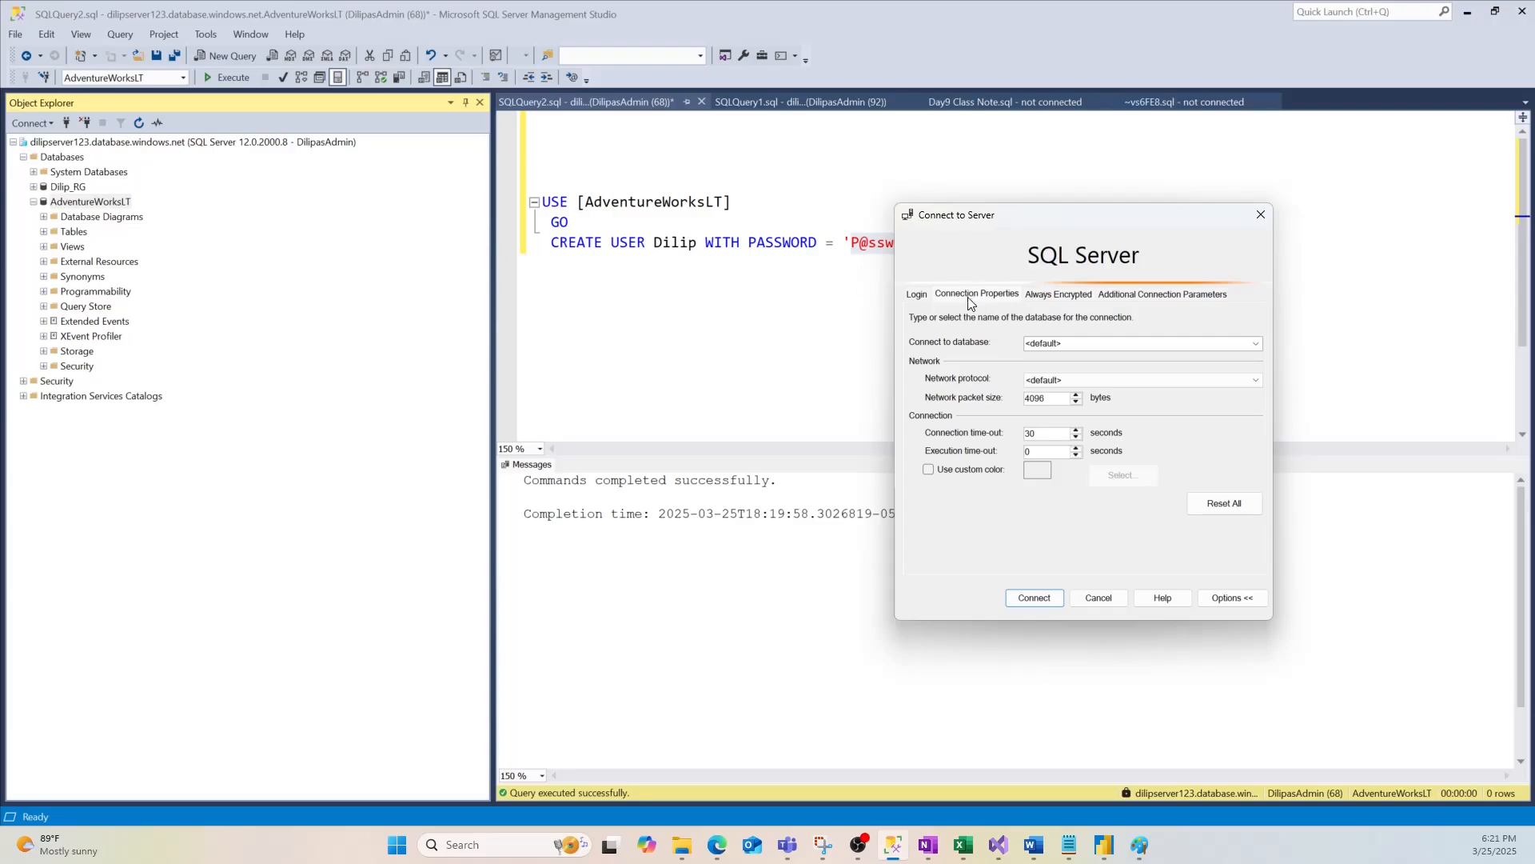
click(1059, 343)
click(1255, 343)
click(1079, 343)
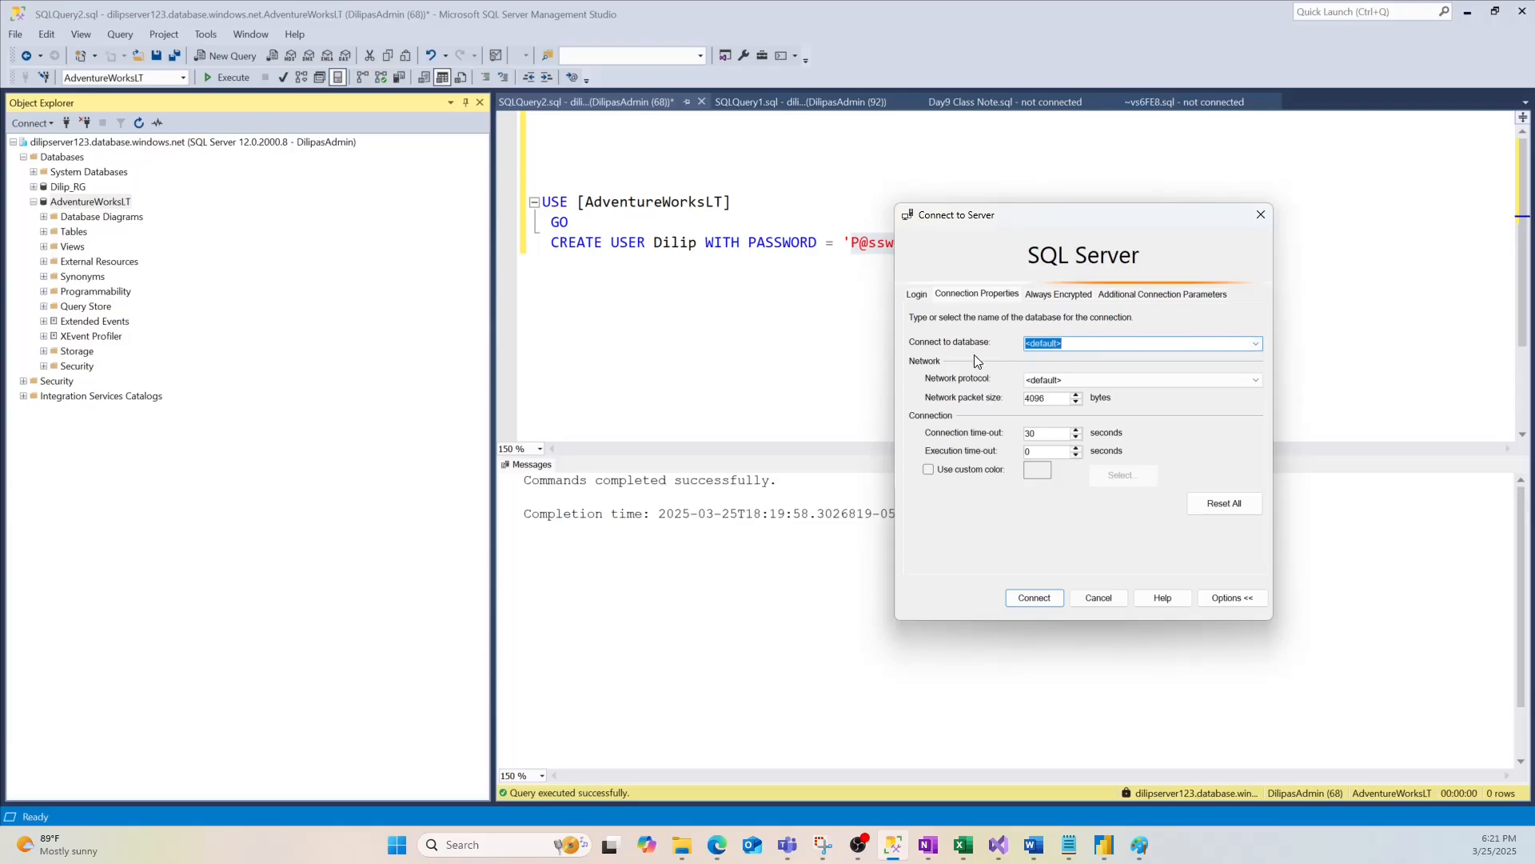
click(719, 199)
text(AdventureWorksLT)
Enable Always Encrypted for the connection and return to the Login tab
click(1056, 296)
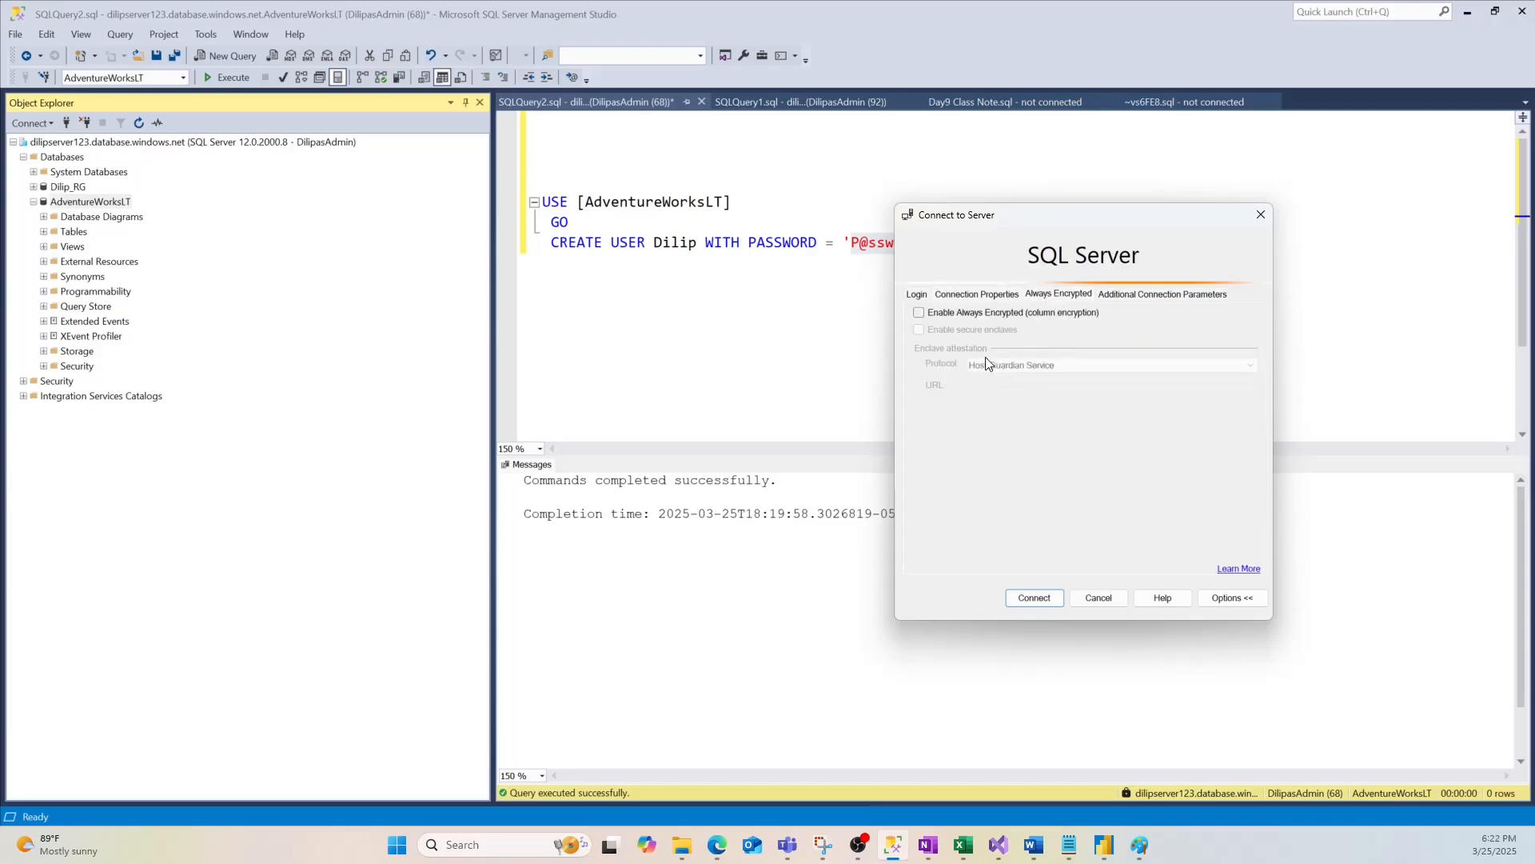
click(994, 296)
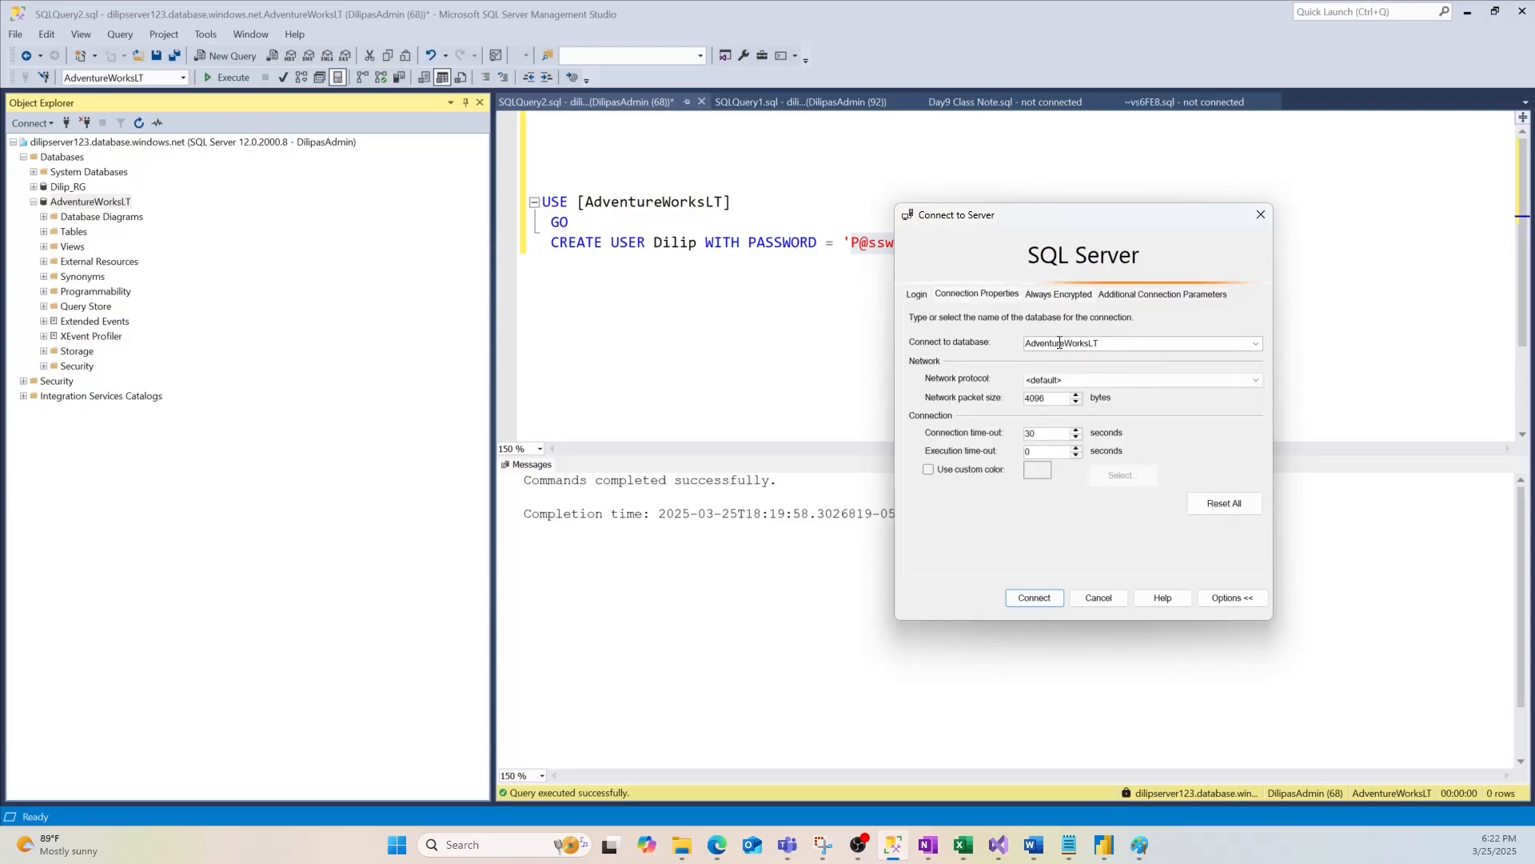
click(1060, 296)
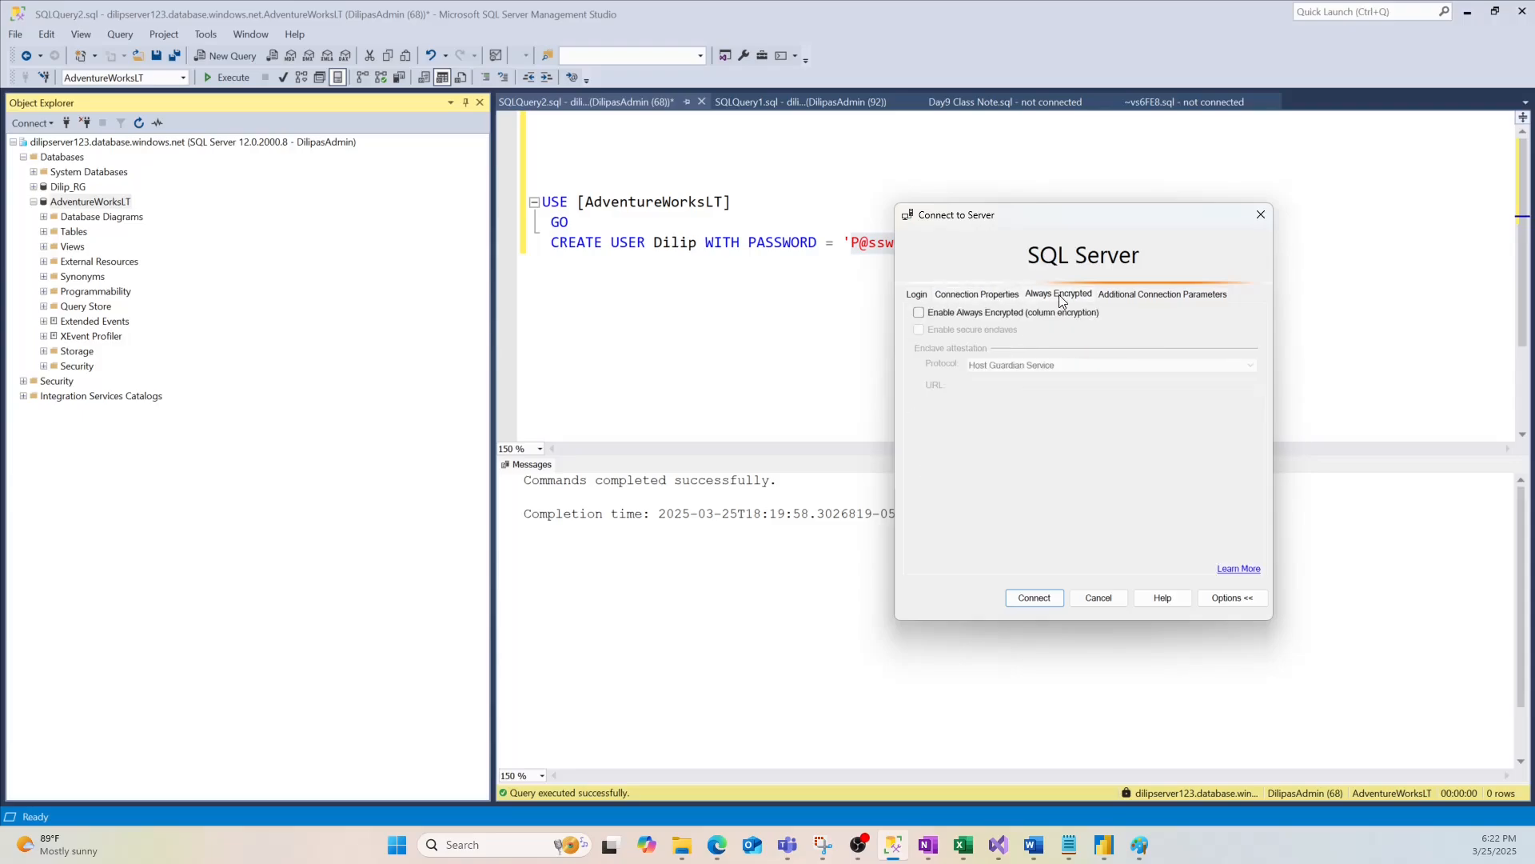
click(920, 313)
click(1151, 294)
click(982, 295)
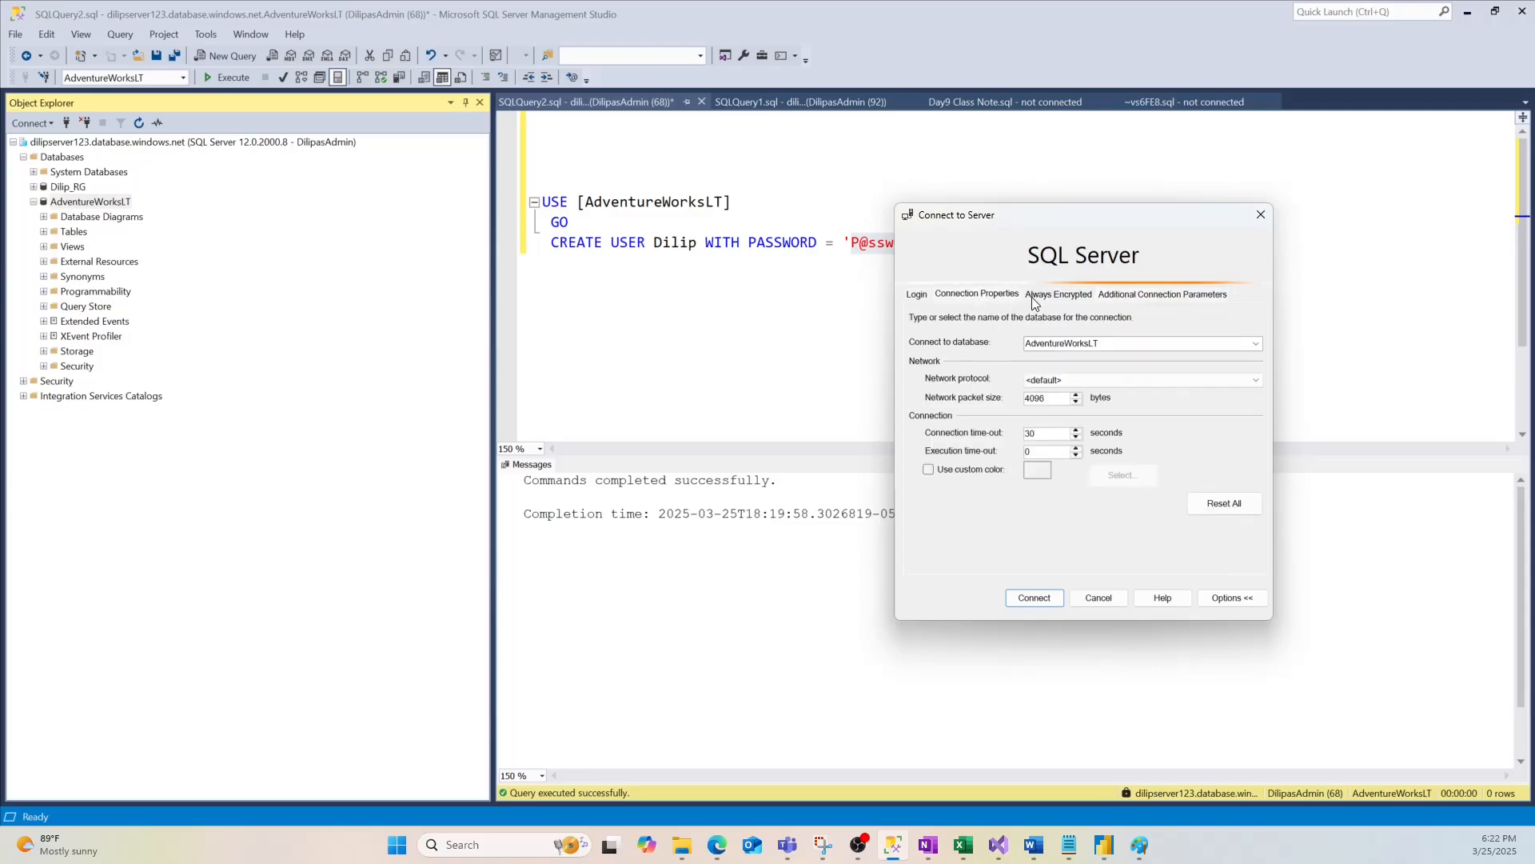
click(1032, 298)
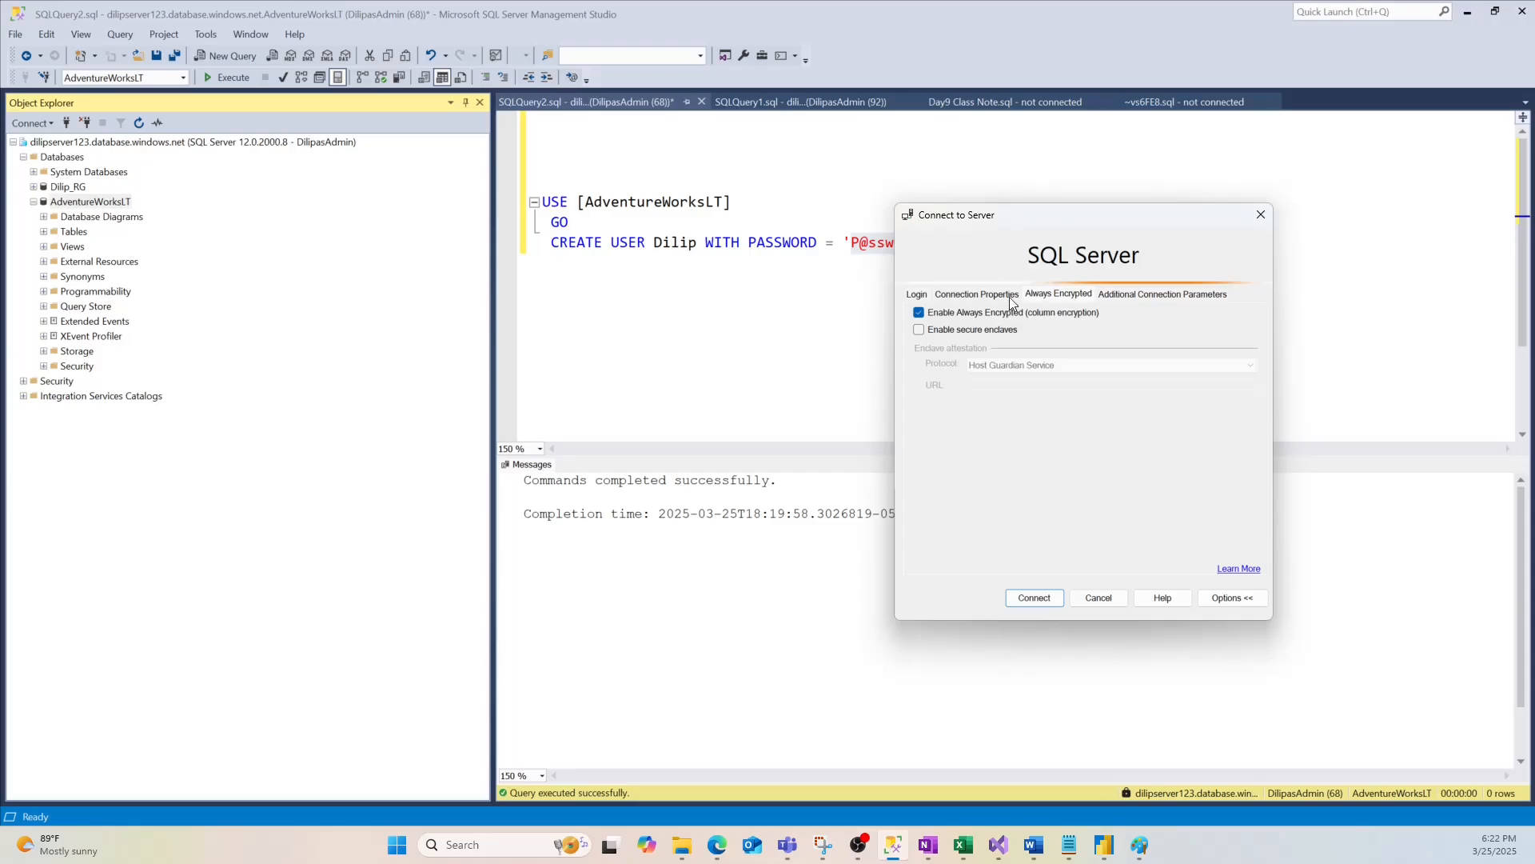
click(977, 295)
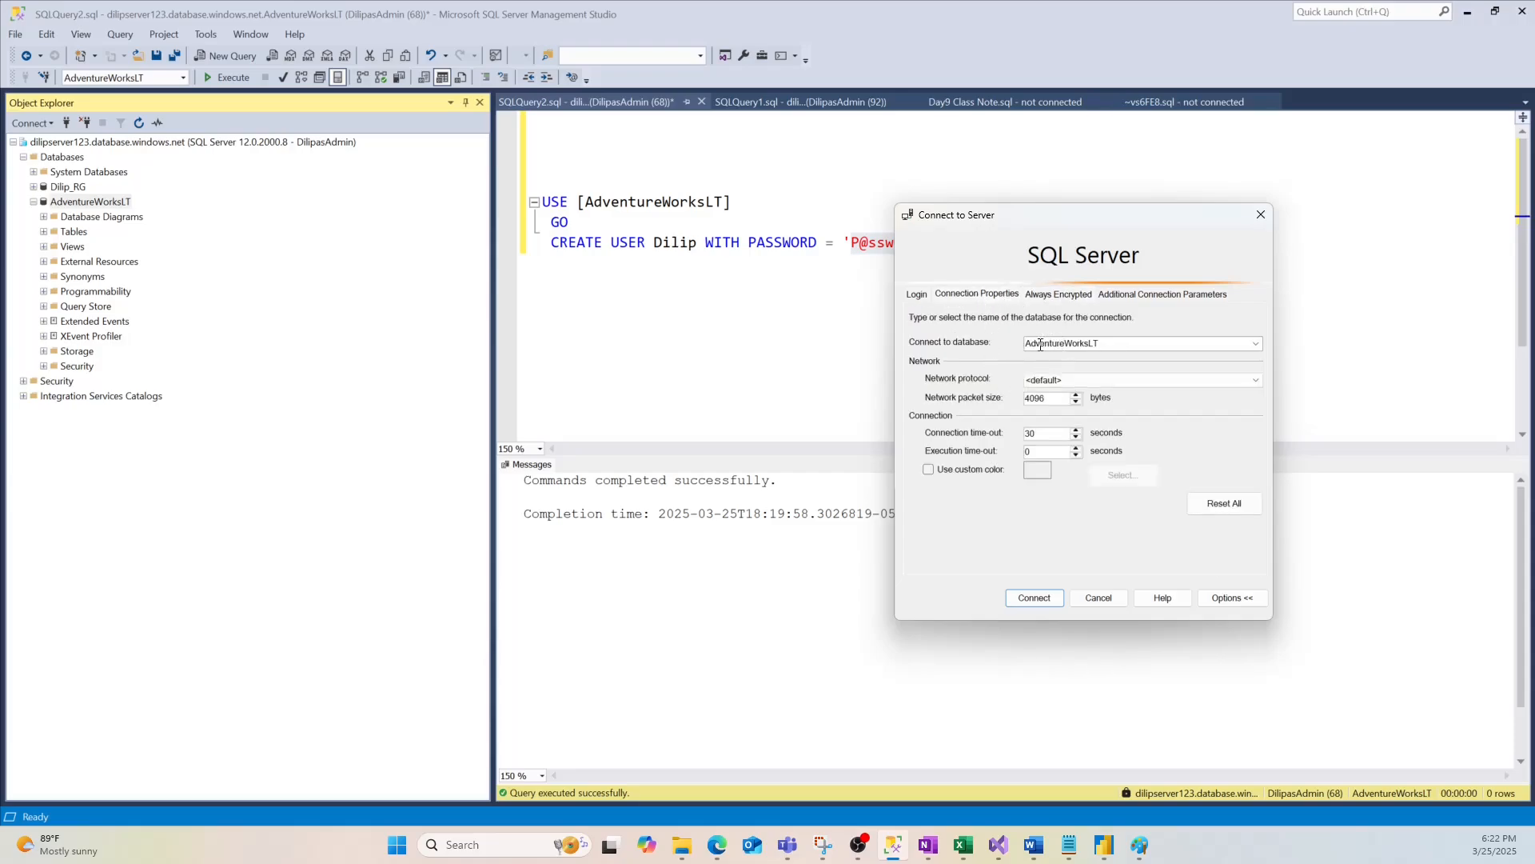
click(918, 295)
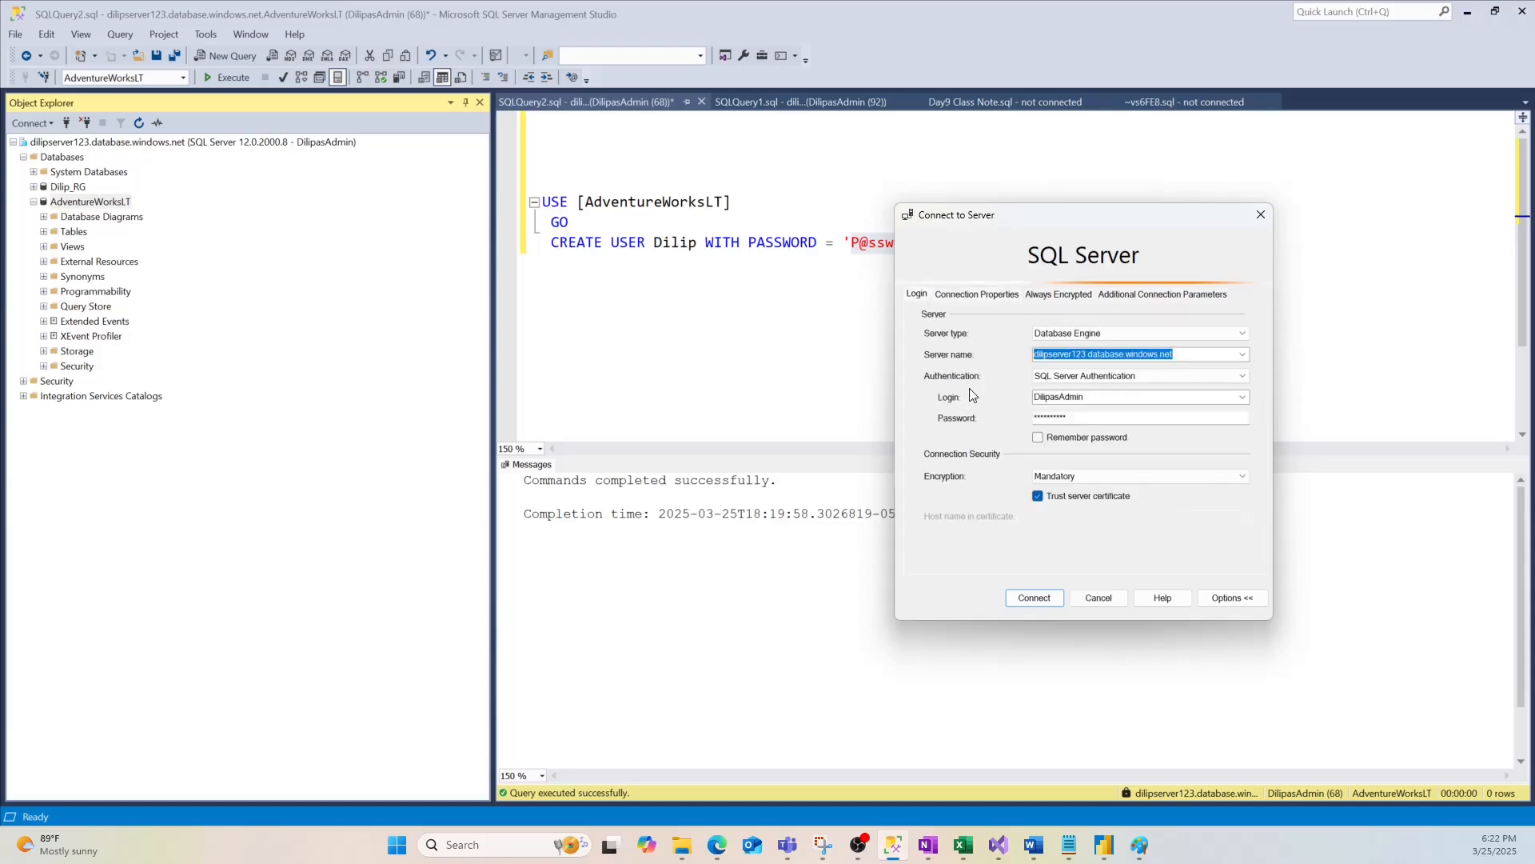
Enter the contained user's login name and password and connect to dilipserver123.database.windows.net
double_click(1096, 397)
text(Dilip)
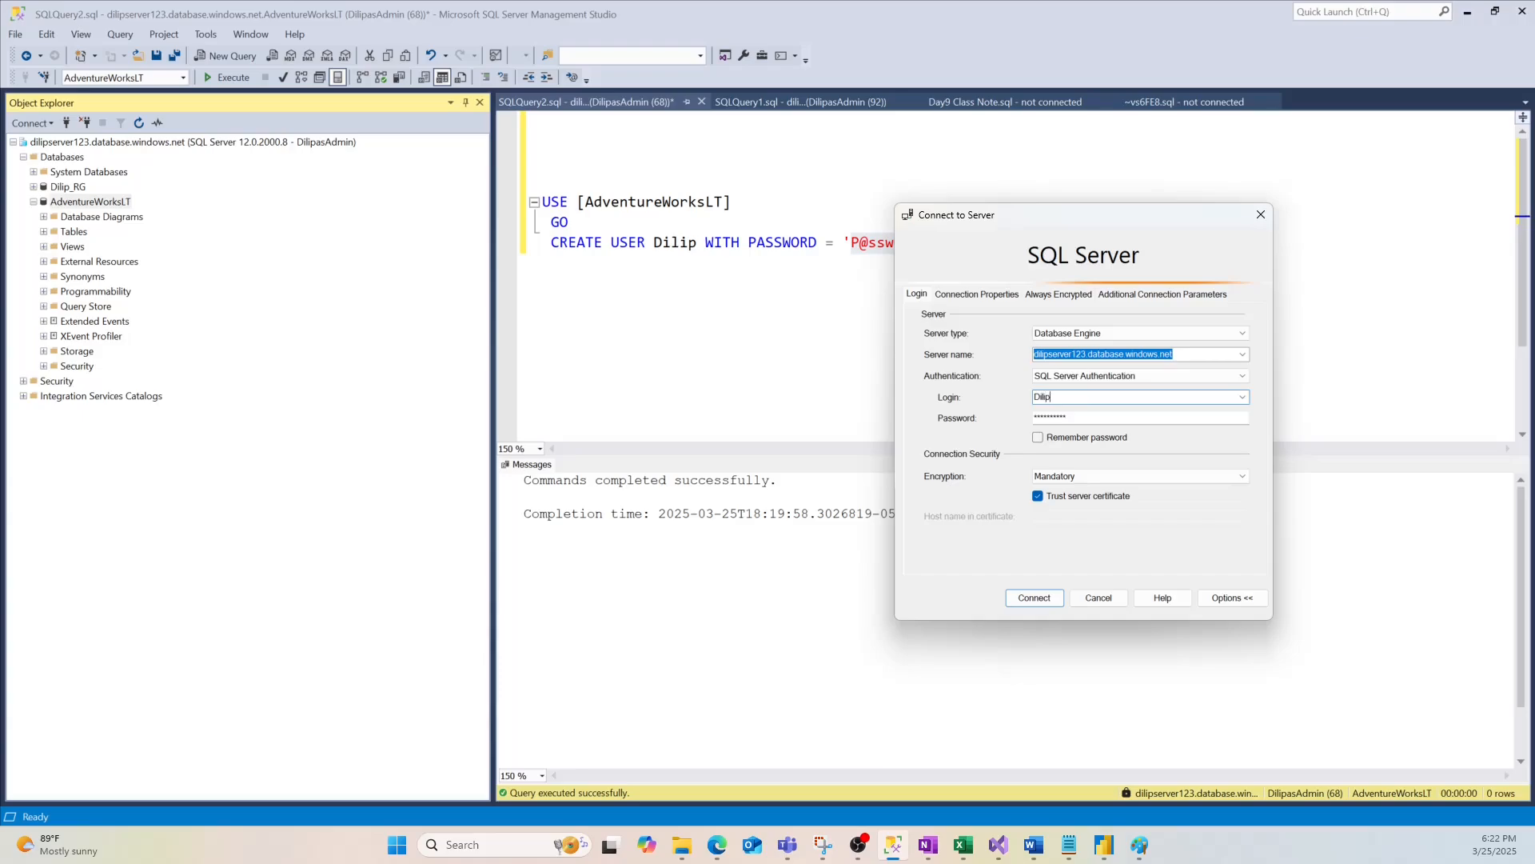
double_click(1074, 418)
drag(1052, 216, 1171, 213)
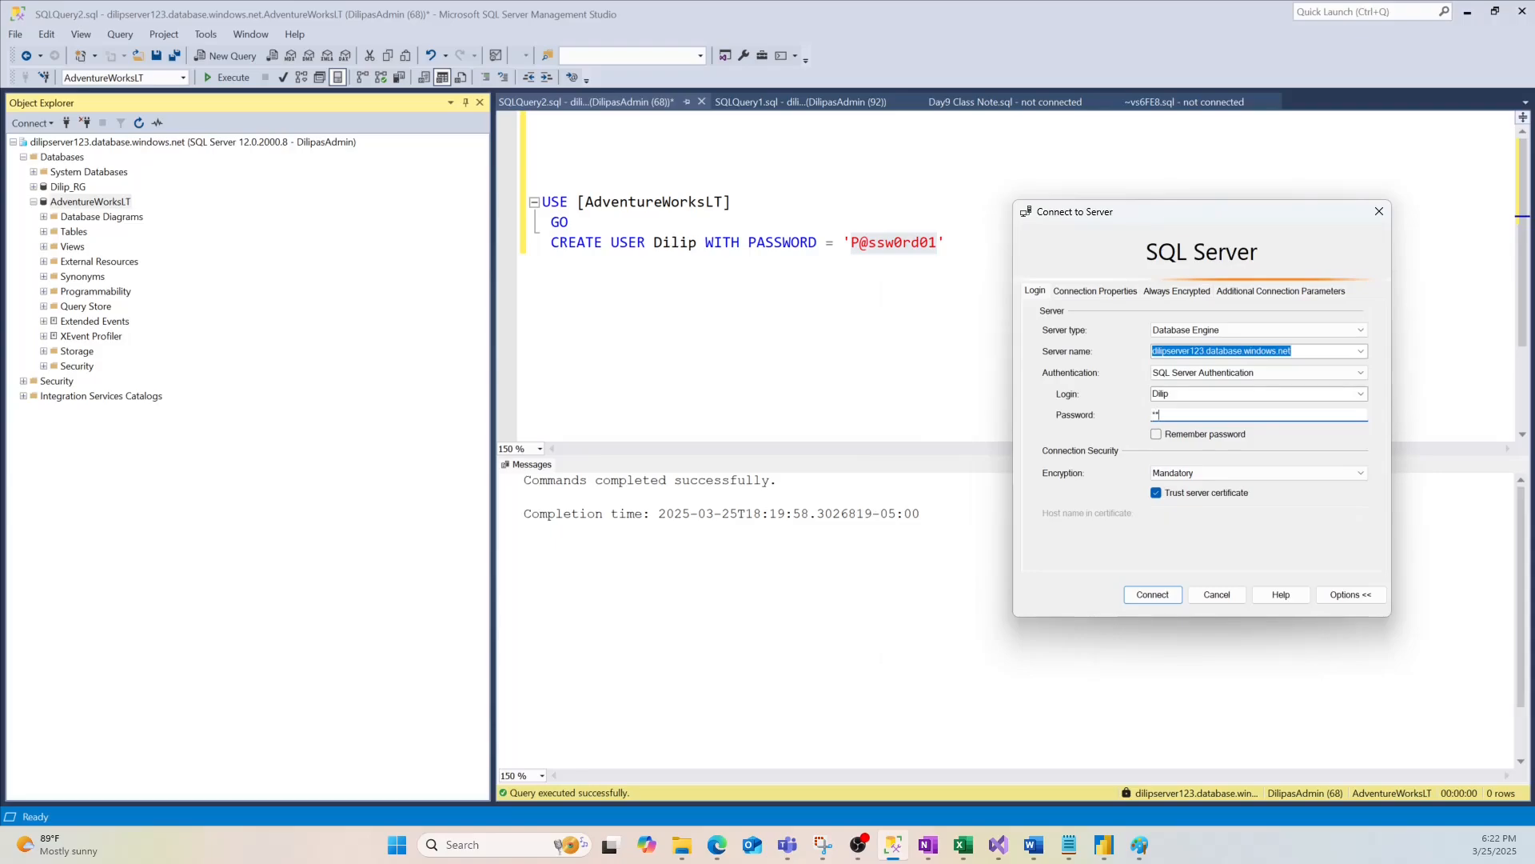
text(P@ss)
click(1152, 595)
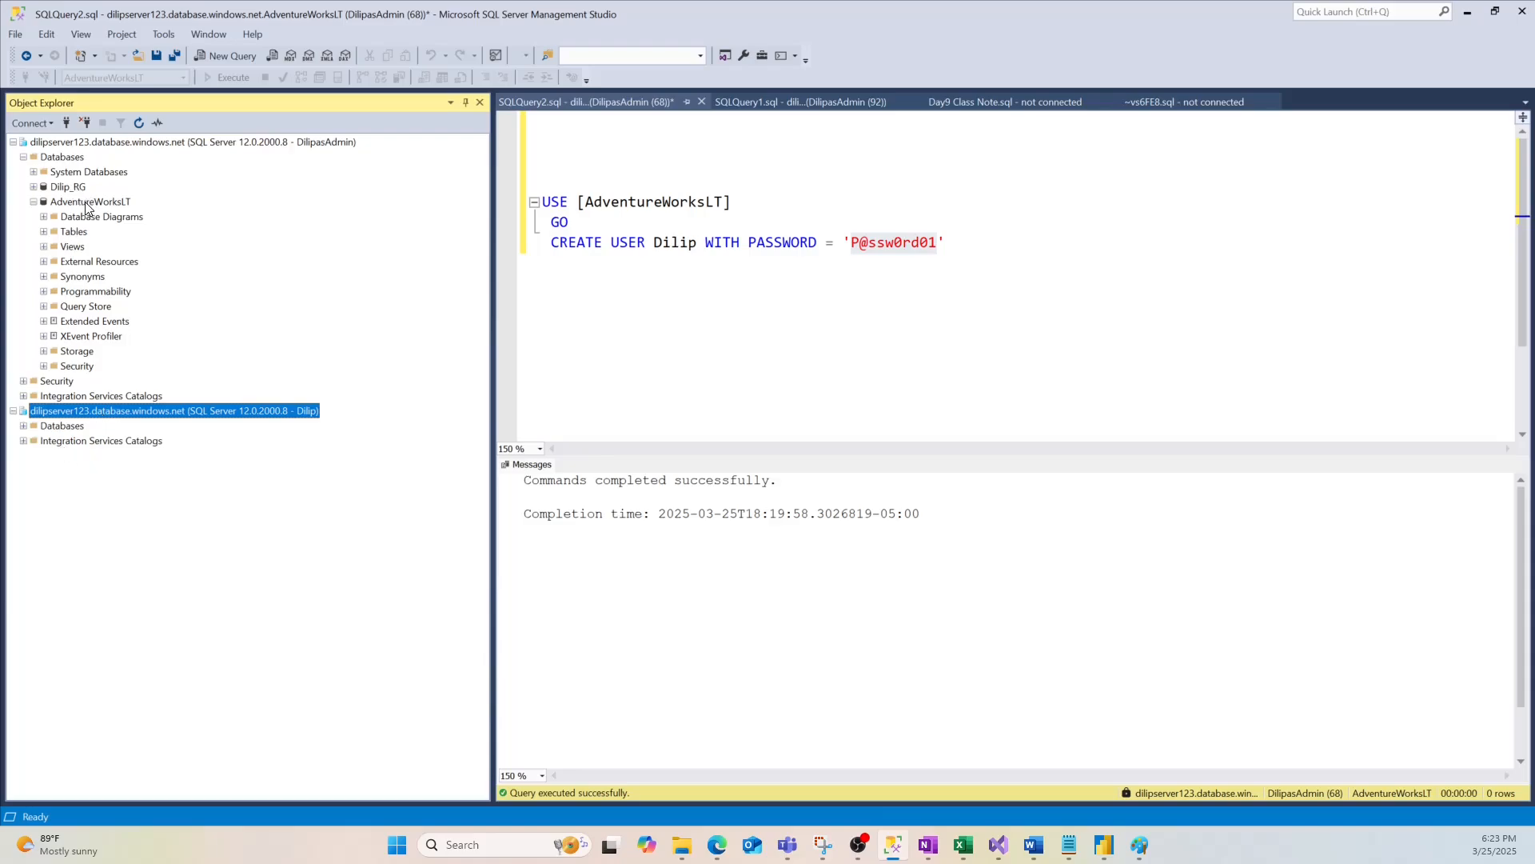
Expand Databases, AdventureWorksLT and its Tables folder under the contained user's connection
click(24, 427)
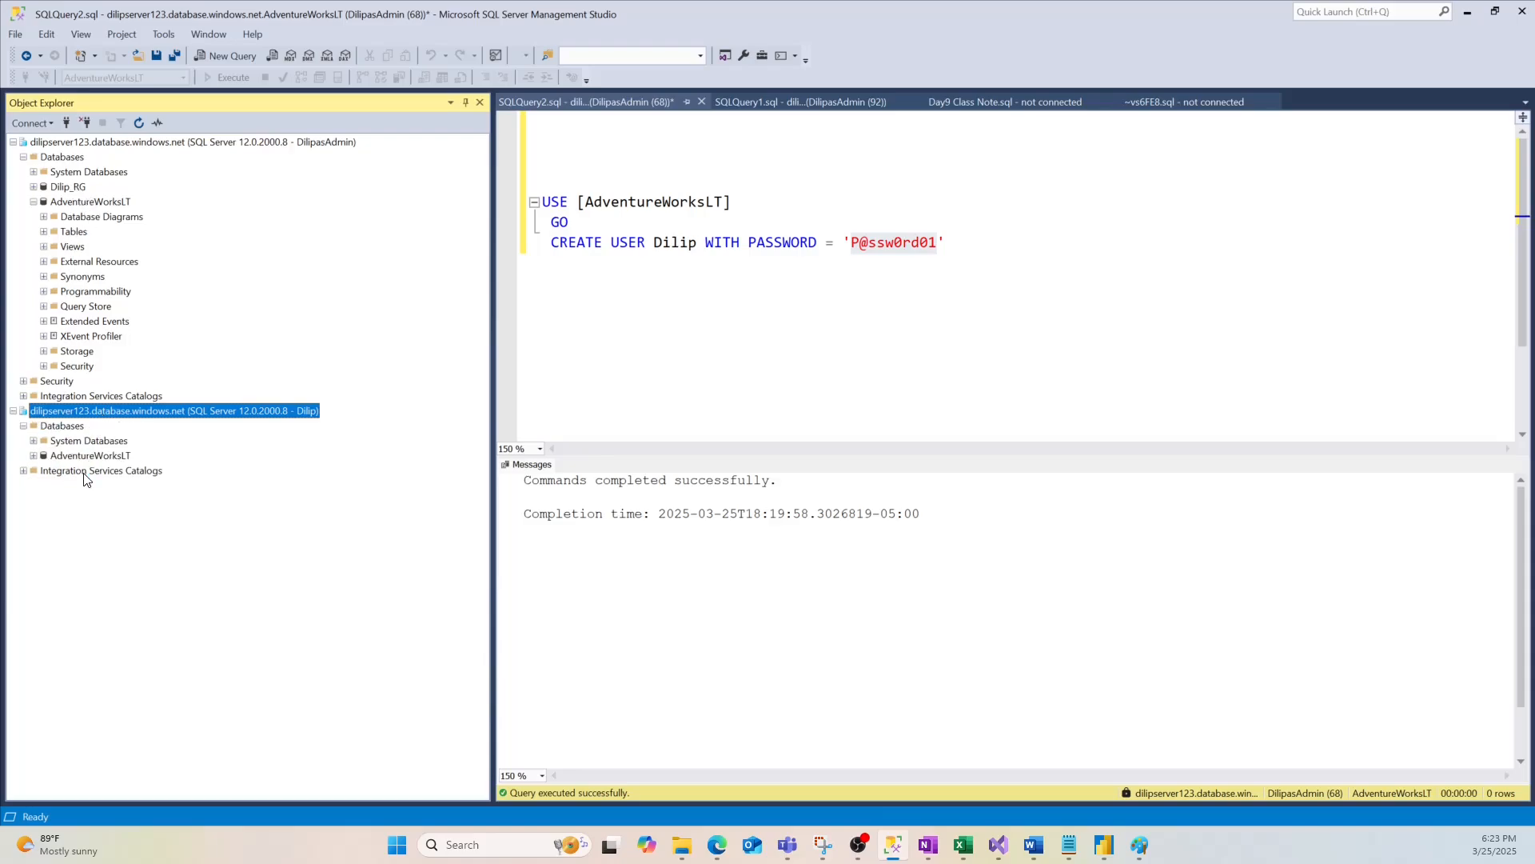
click(88, 457)
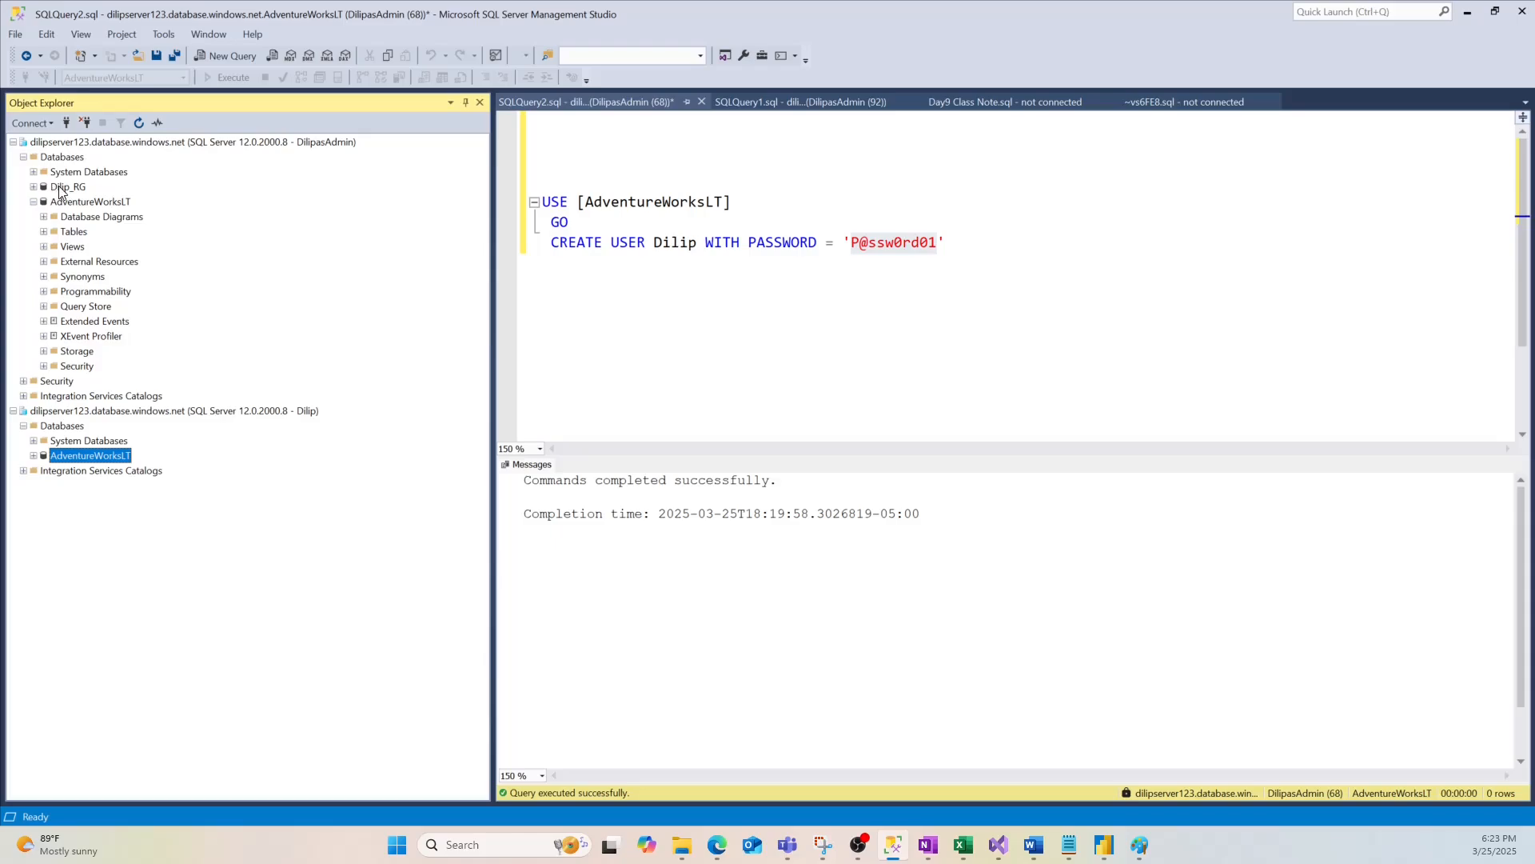
click(34, 186)
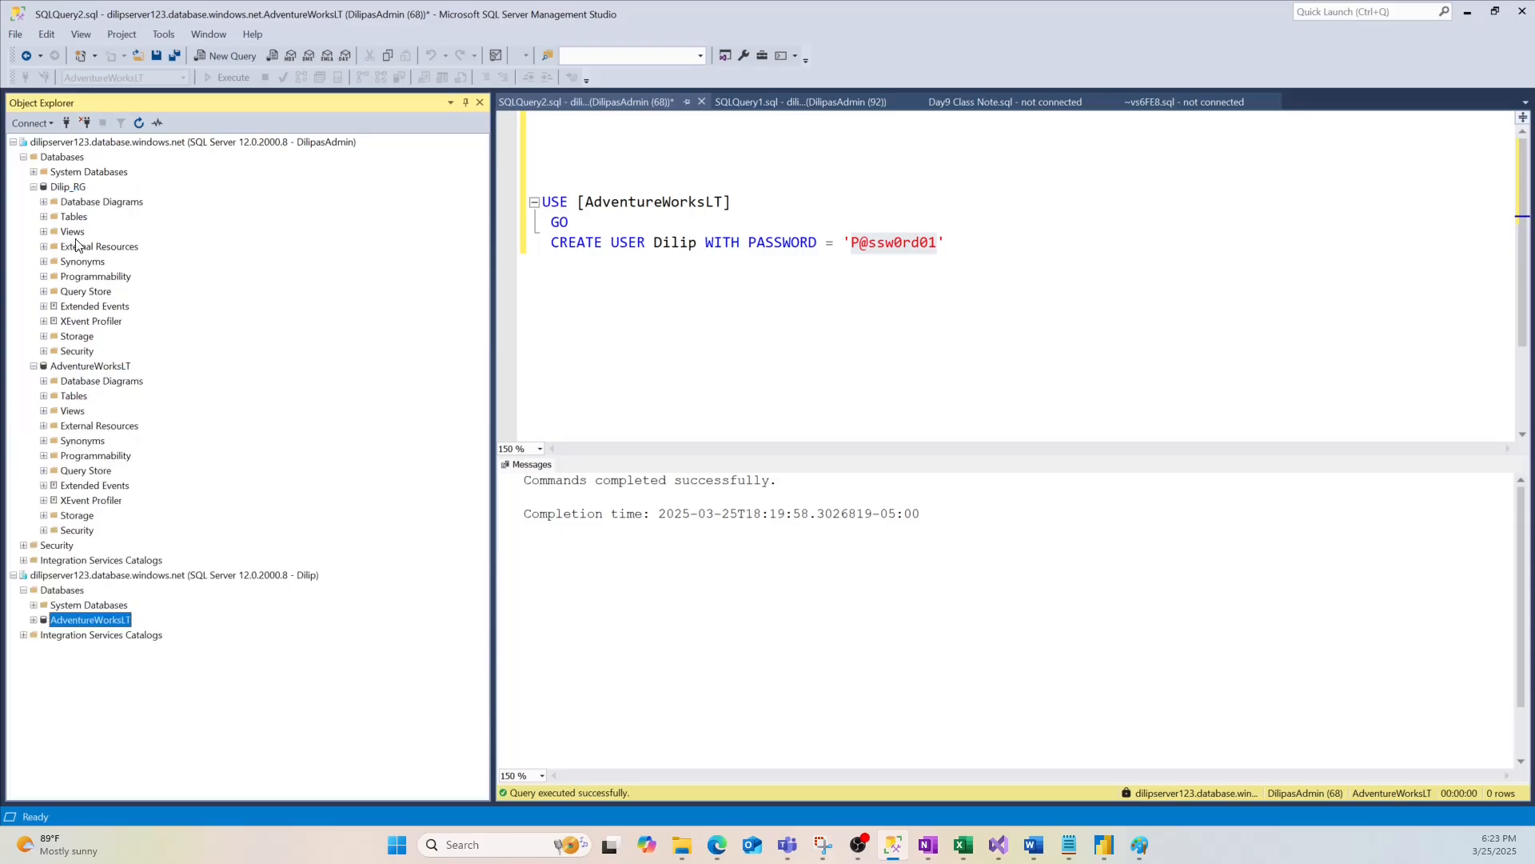
drag(543, 242, 946, 242)
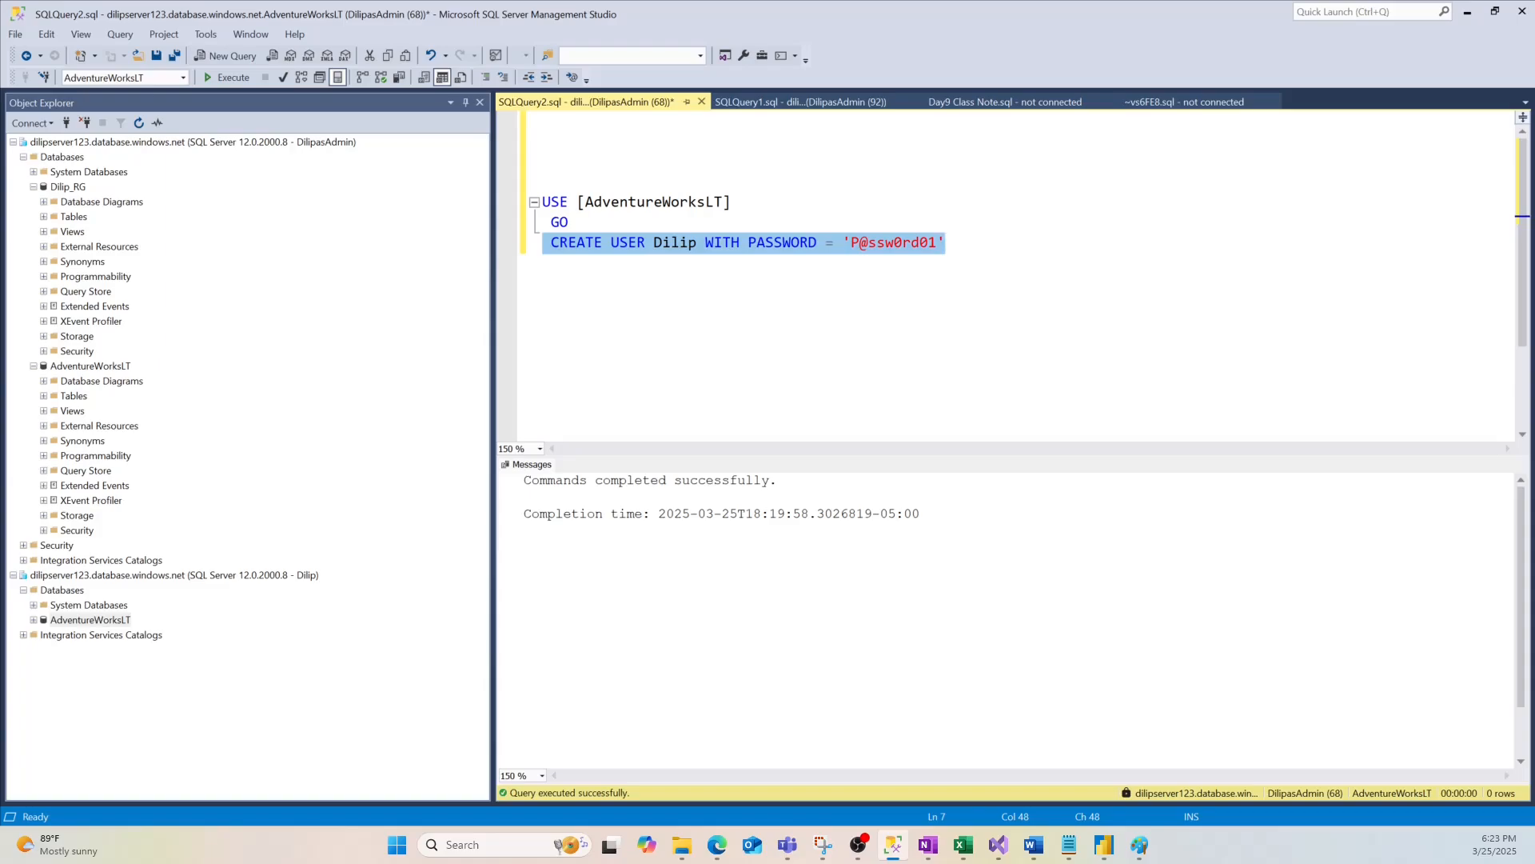
double_click(56, 623)
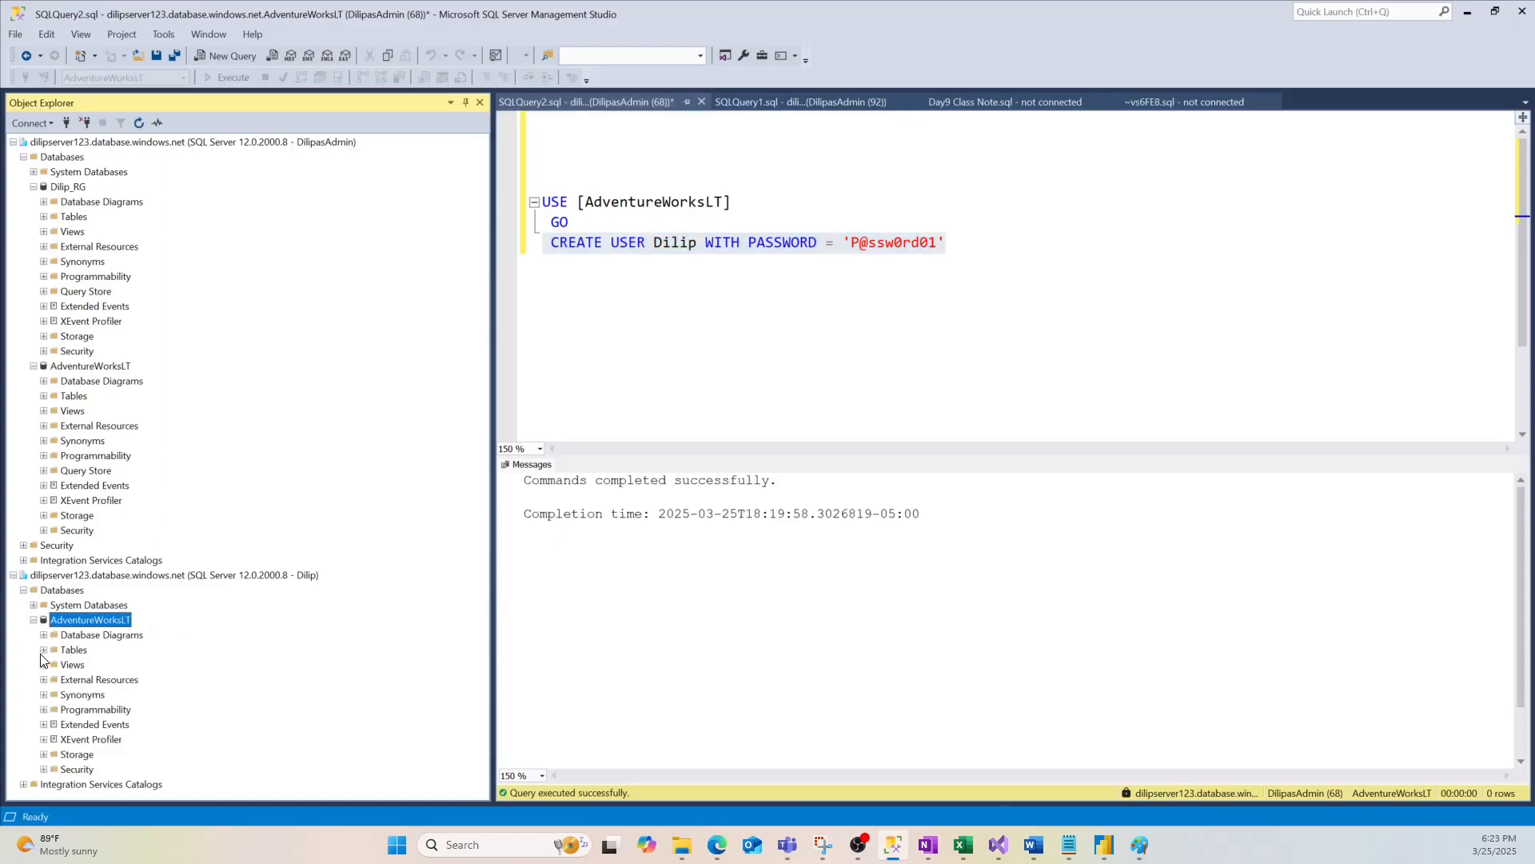
click(45, 649)
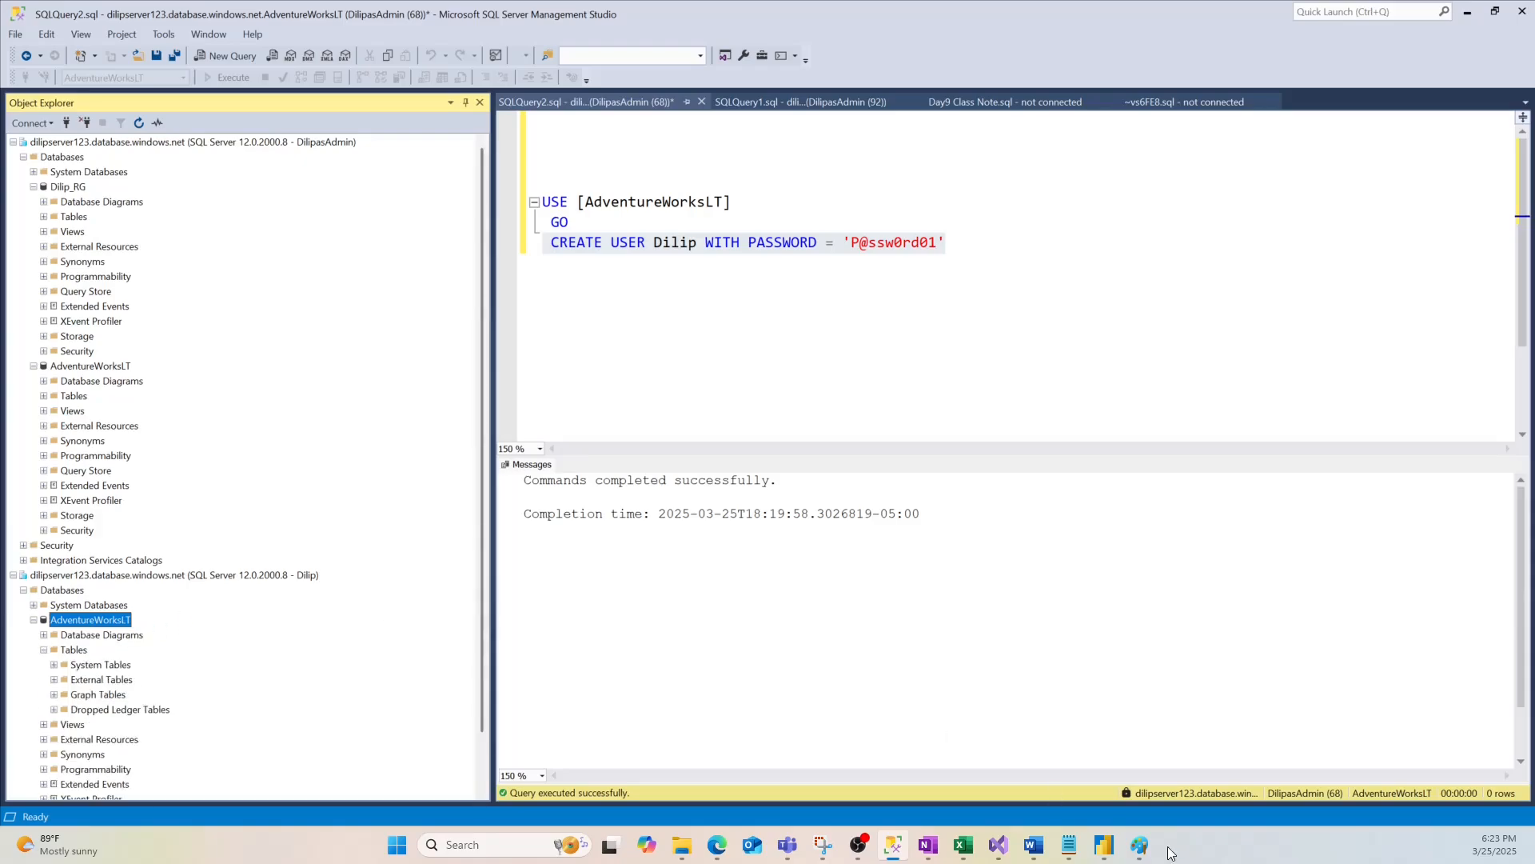
Show the Paint notes scrolled to the sp_set_database_firewall_rule firewall section
click(1139, 844)
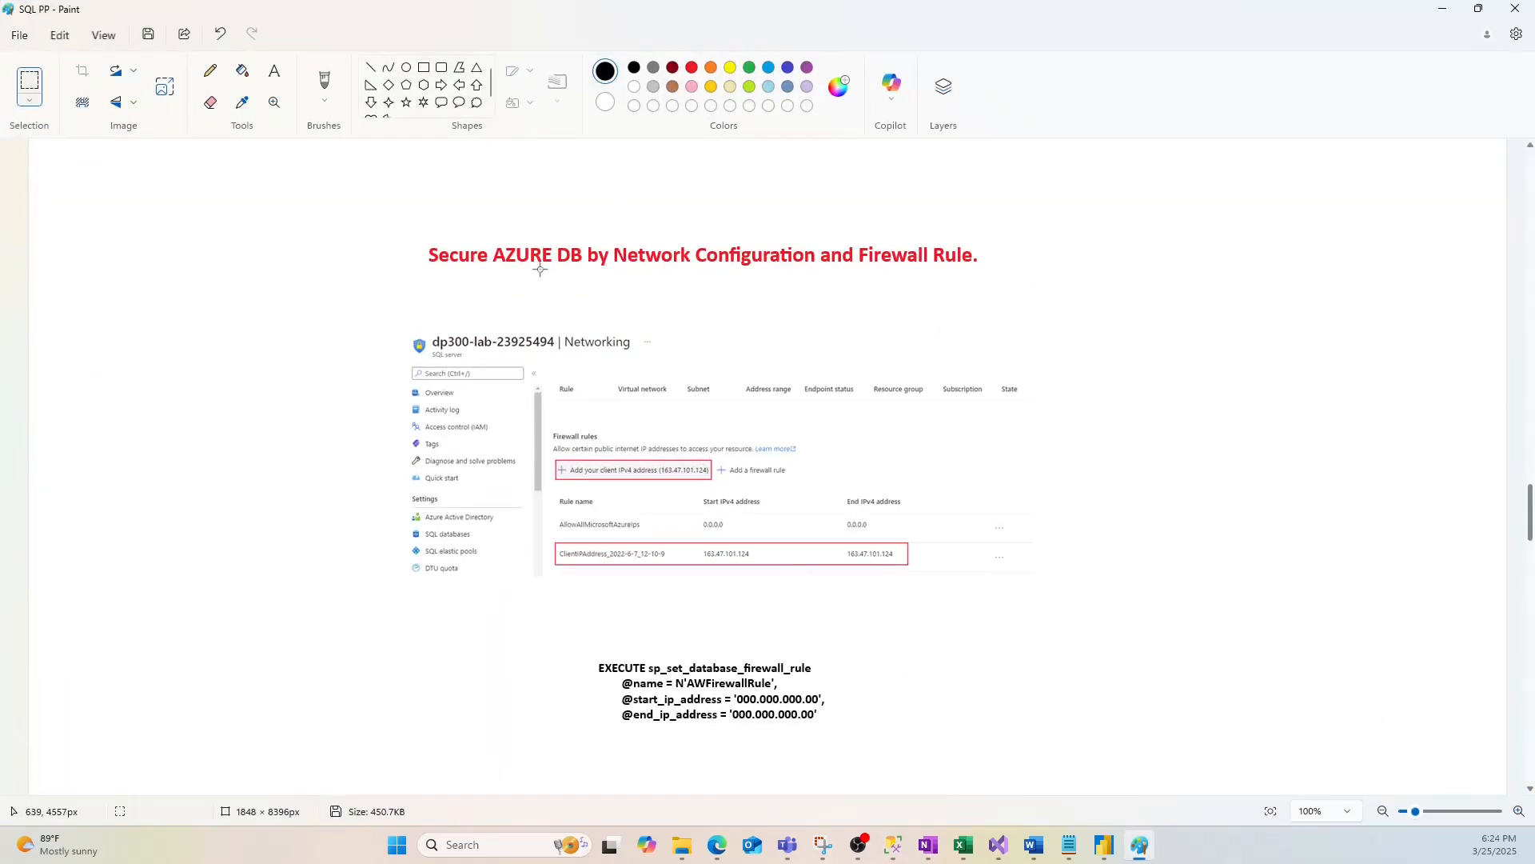
click(1444, 9)
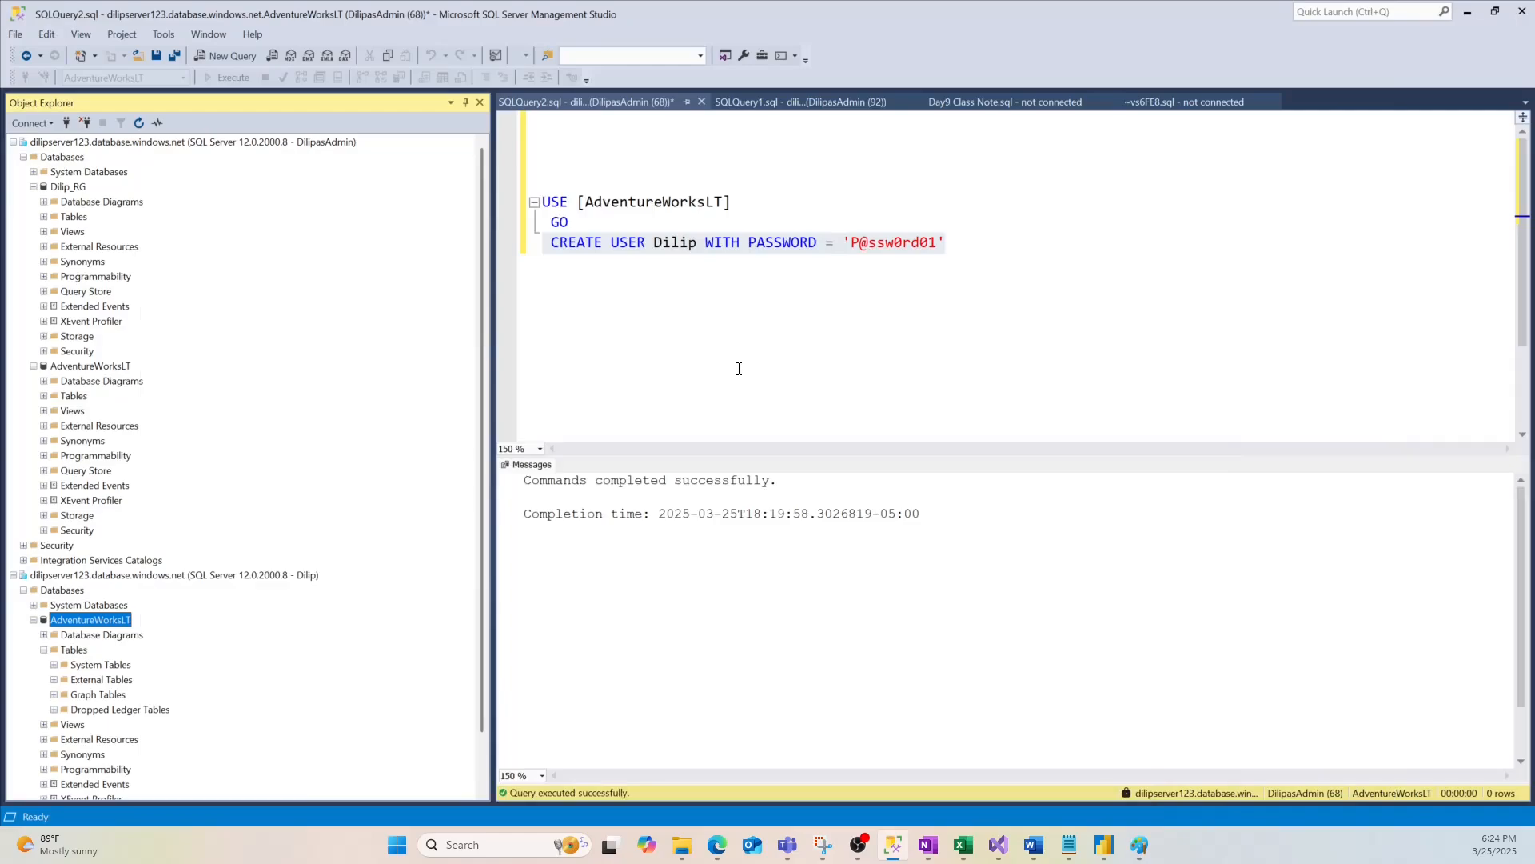
click(1139, 845)
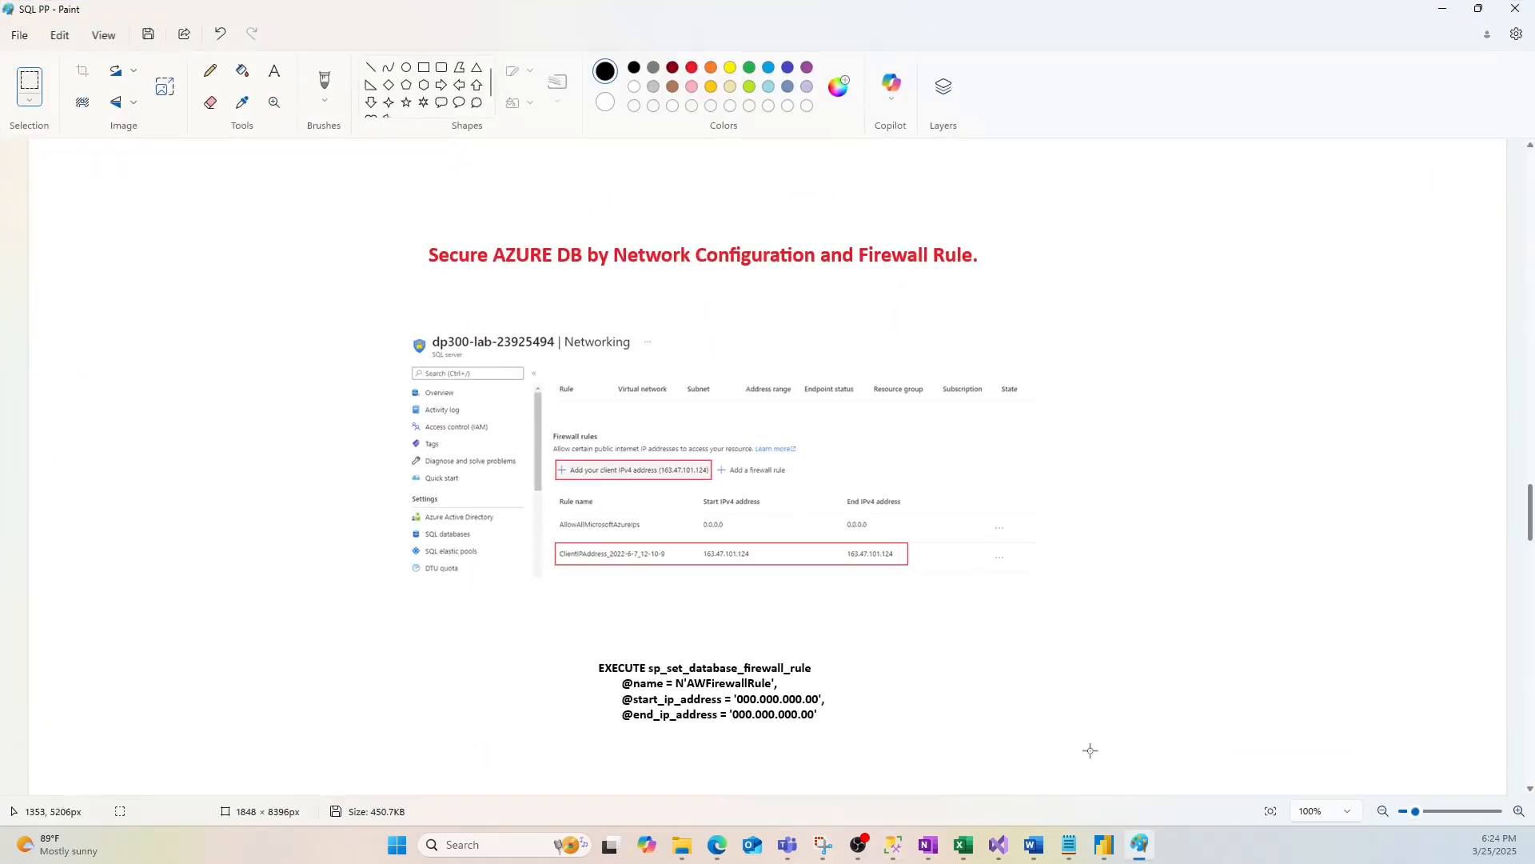
scroll(1089, 747, down, 3)
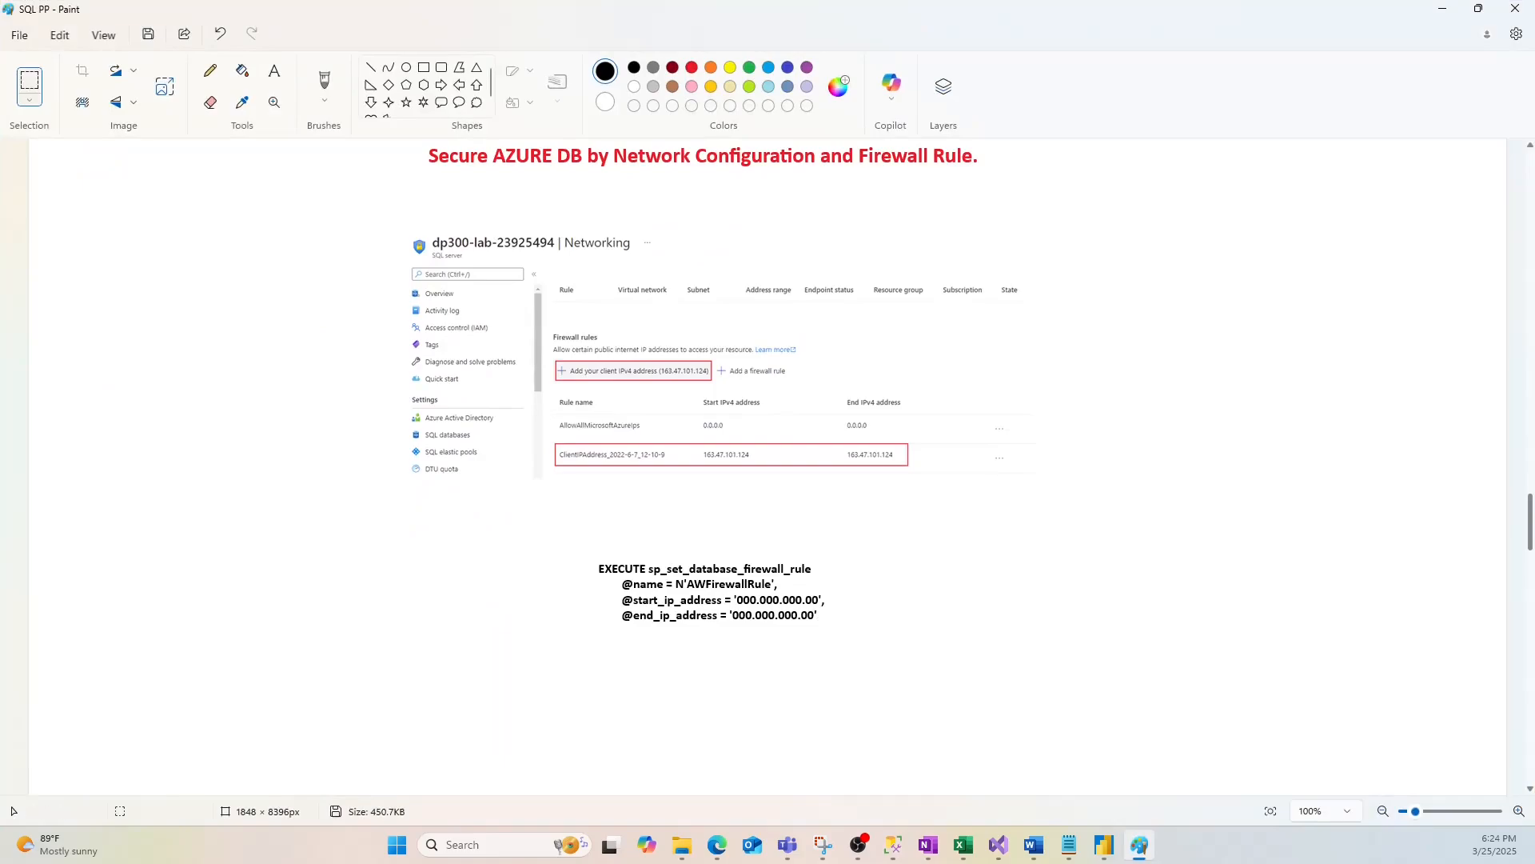